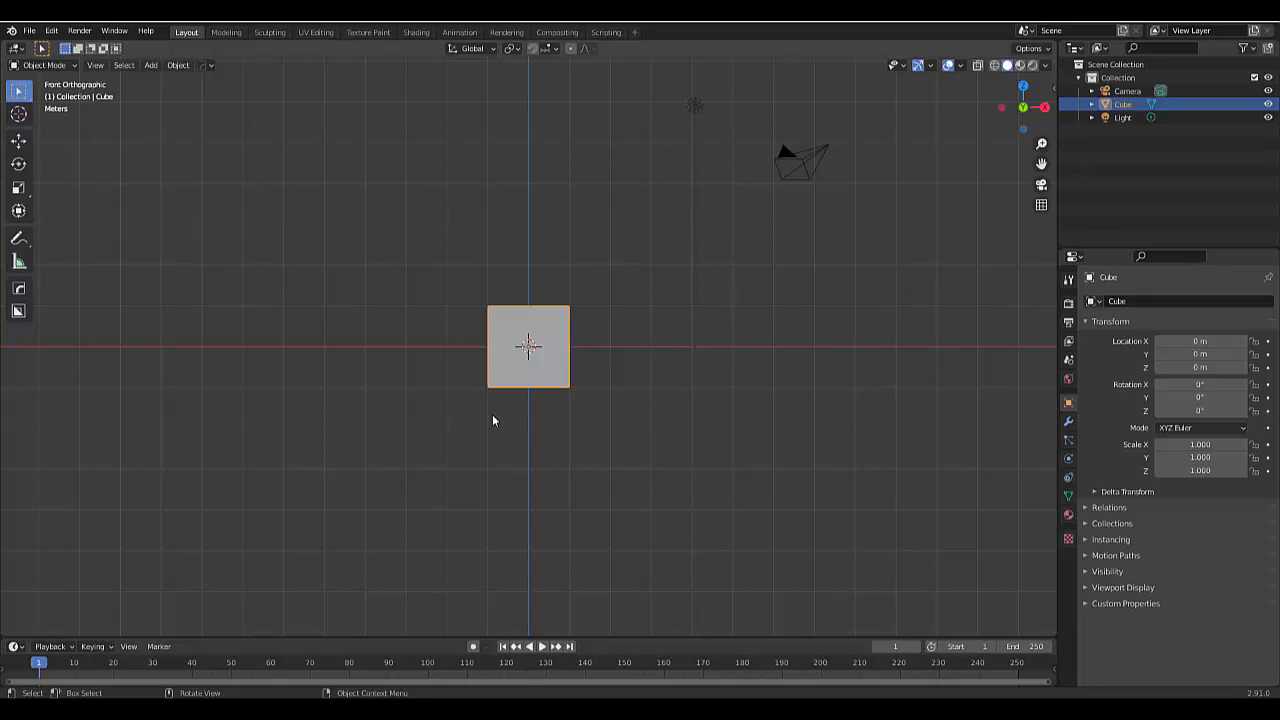
Step: Switch to the front view and delete the default cube
{"action": "key", "text": "grave"}
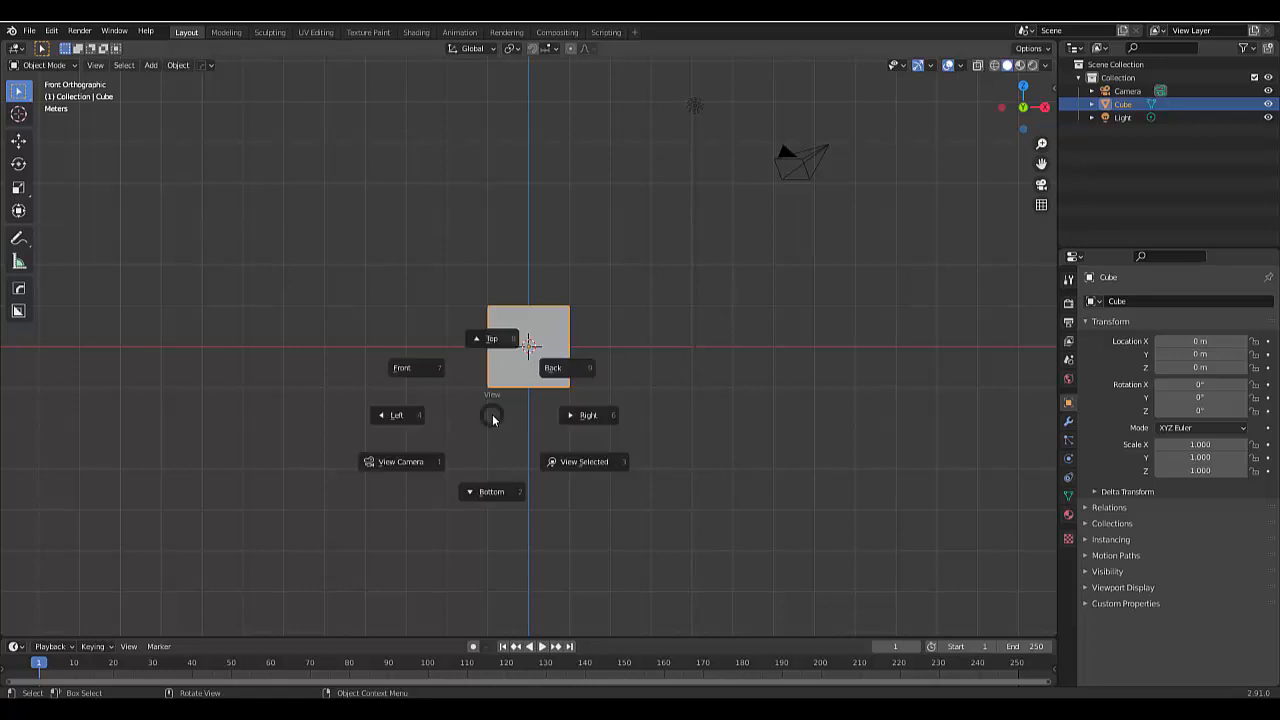
{"action": "left_click", "coordinate": [438, 384]}
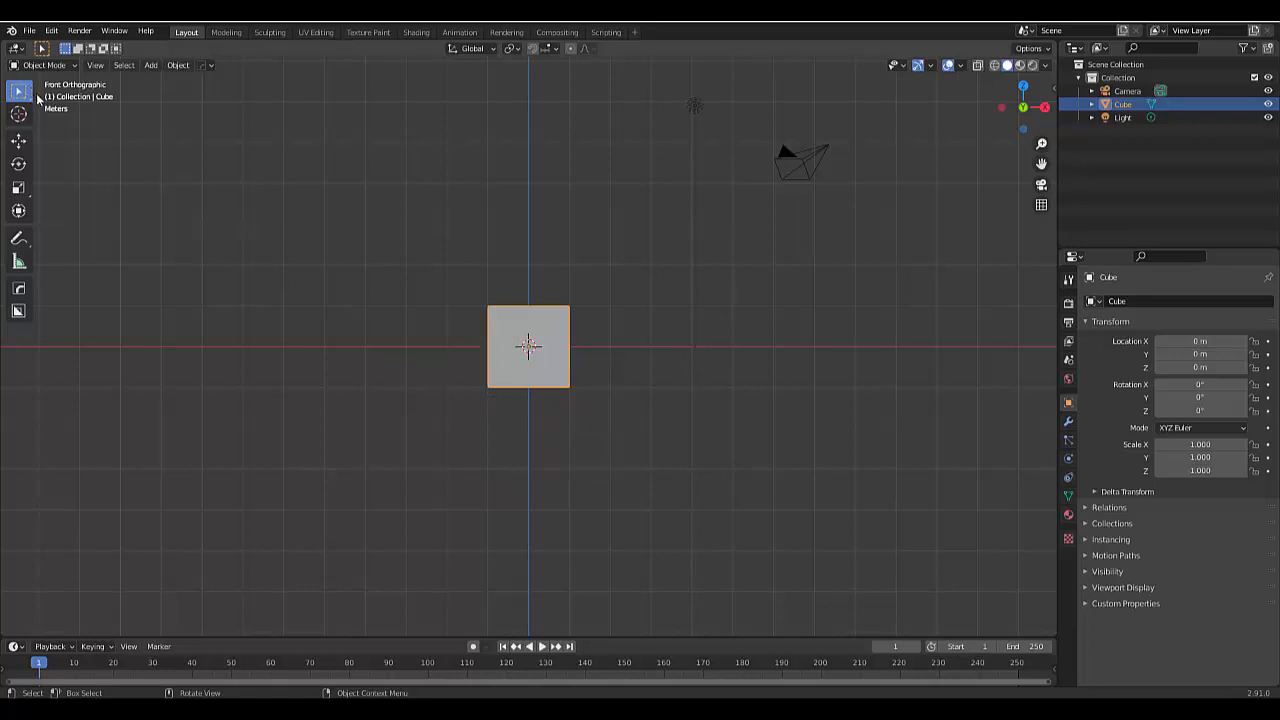
{"action": "key", "text": "x"}
{"action": "left_click", "coordinate": [563, 437]}
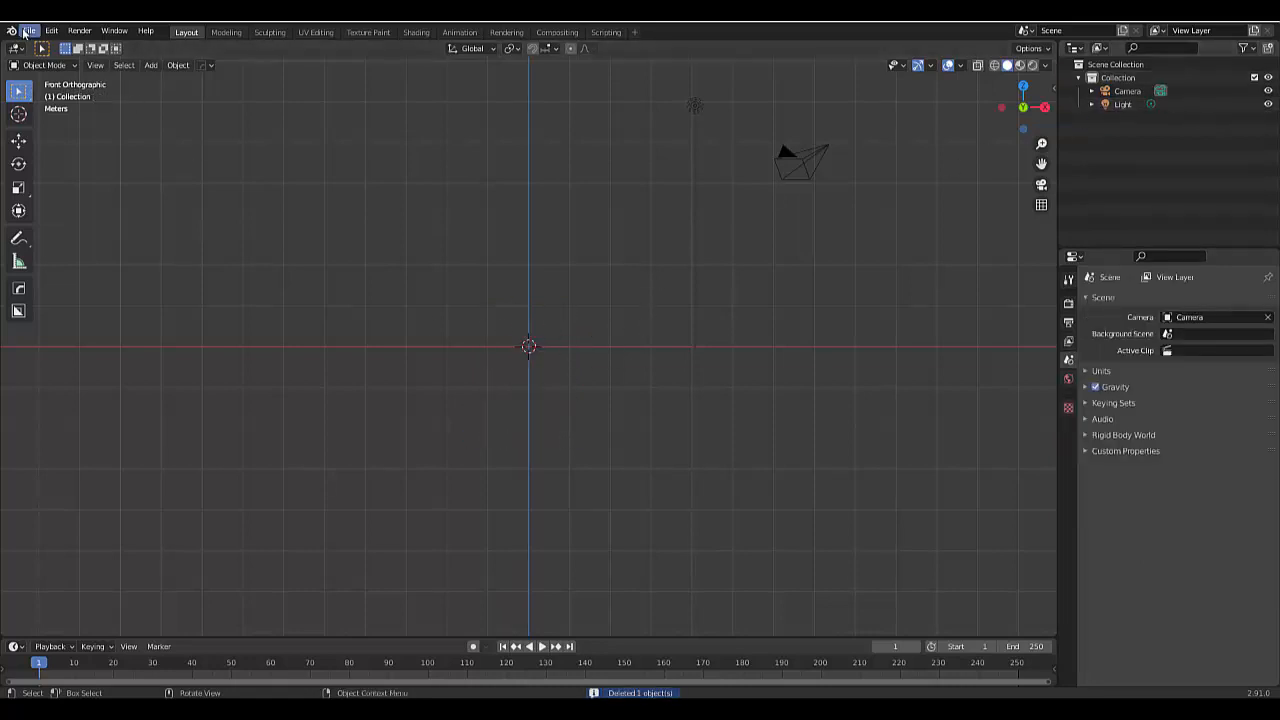
Step: Search all add-ons in the preferences for "tree" without the enabled-only filter, and close the preferences
{"action": "left_click", "coordinate": [52, 31]}
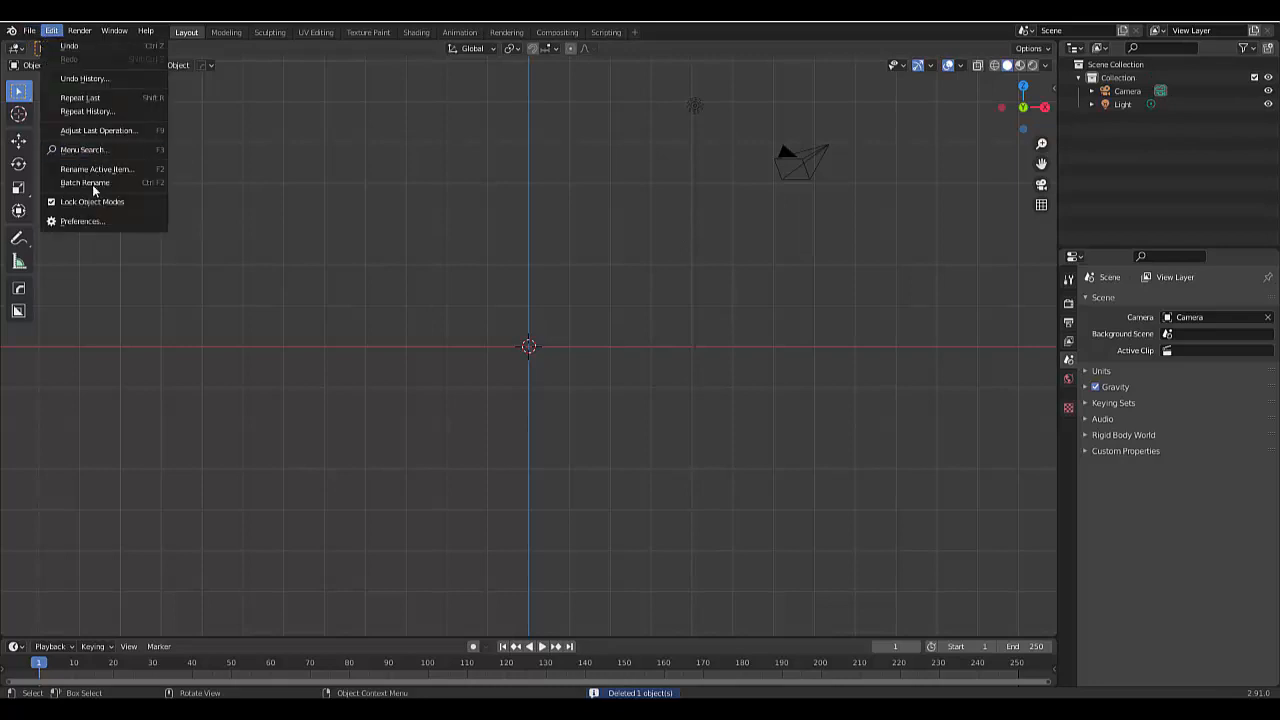
{"action": "left_click", "coordinate": [87, 221]}
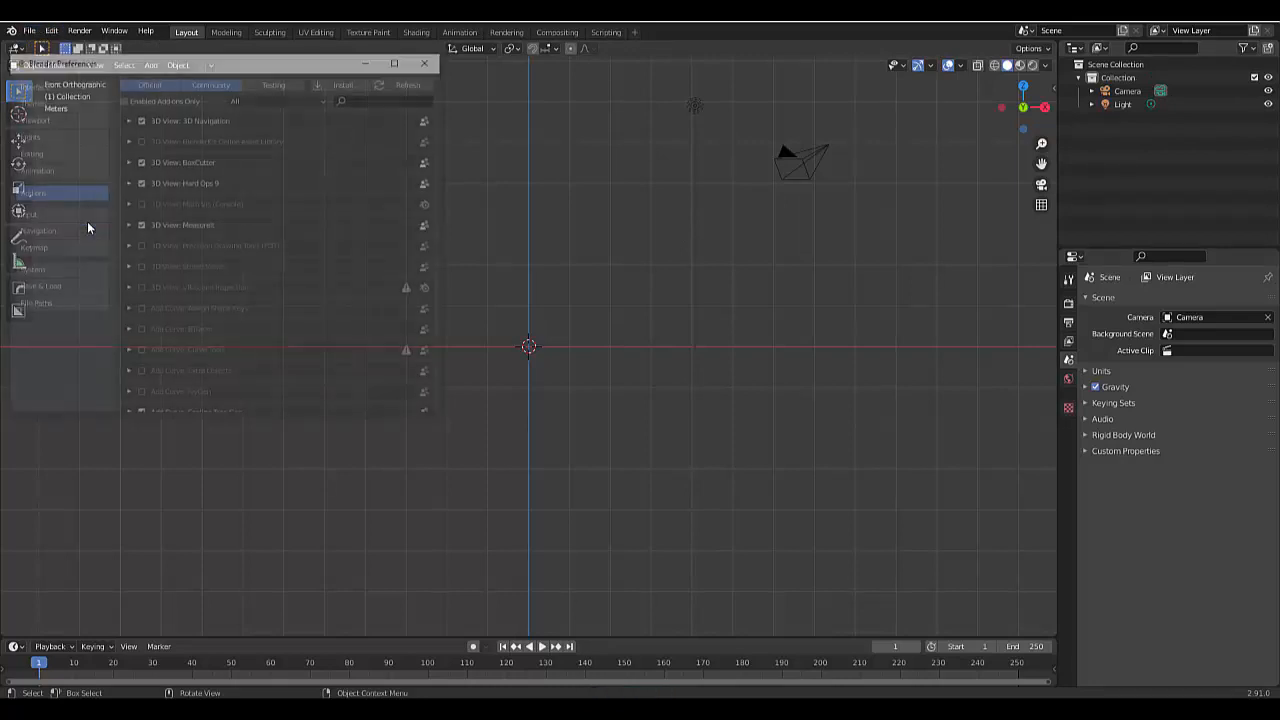
{"action": "left_click", "coordinate": [122, 98]}
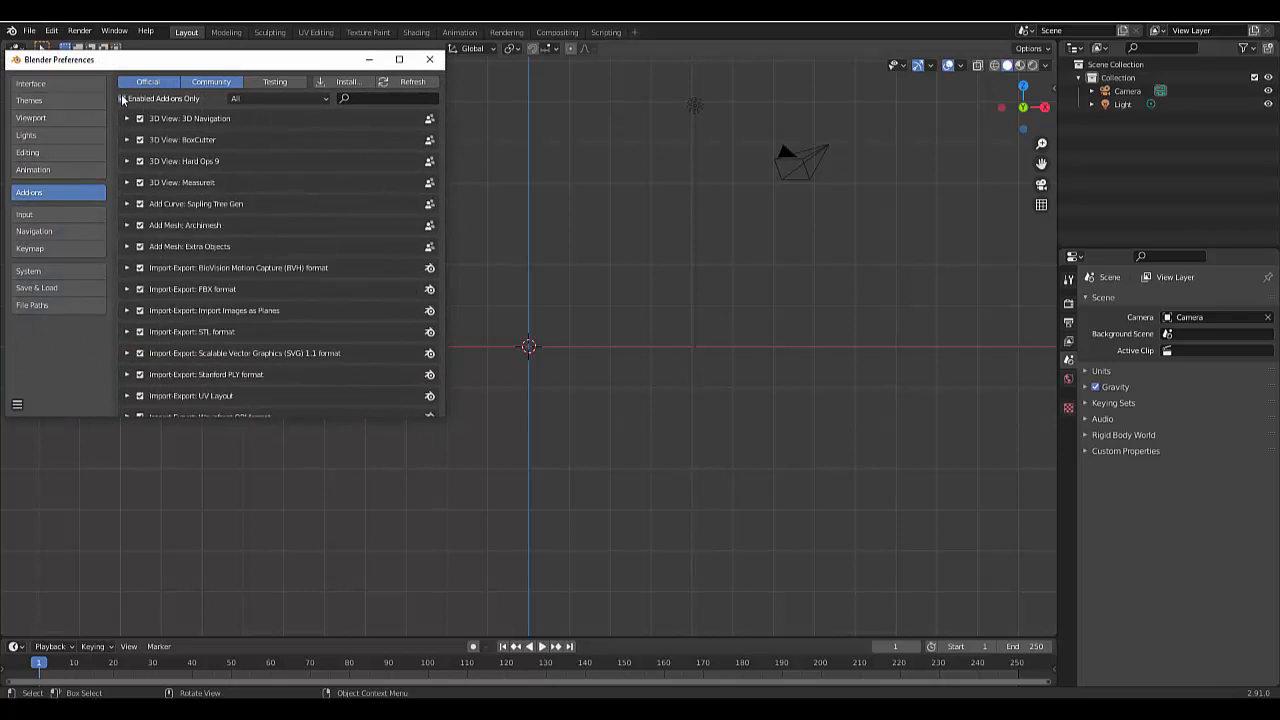
{"action": "left_click", "coordinate": [122, 98]}
{"action": "left_click", "coordinate": [364, 99]}
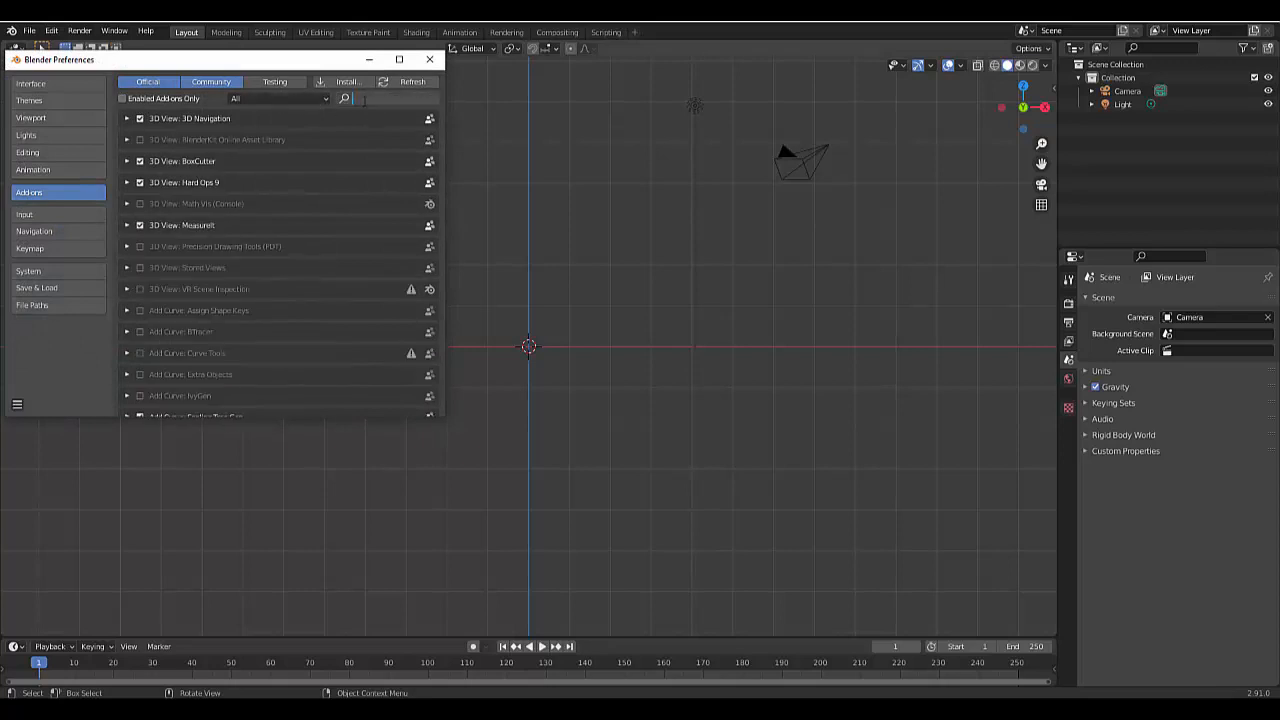
{"action": "type", "text": "tree"}
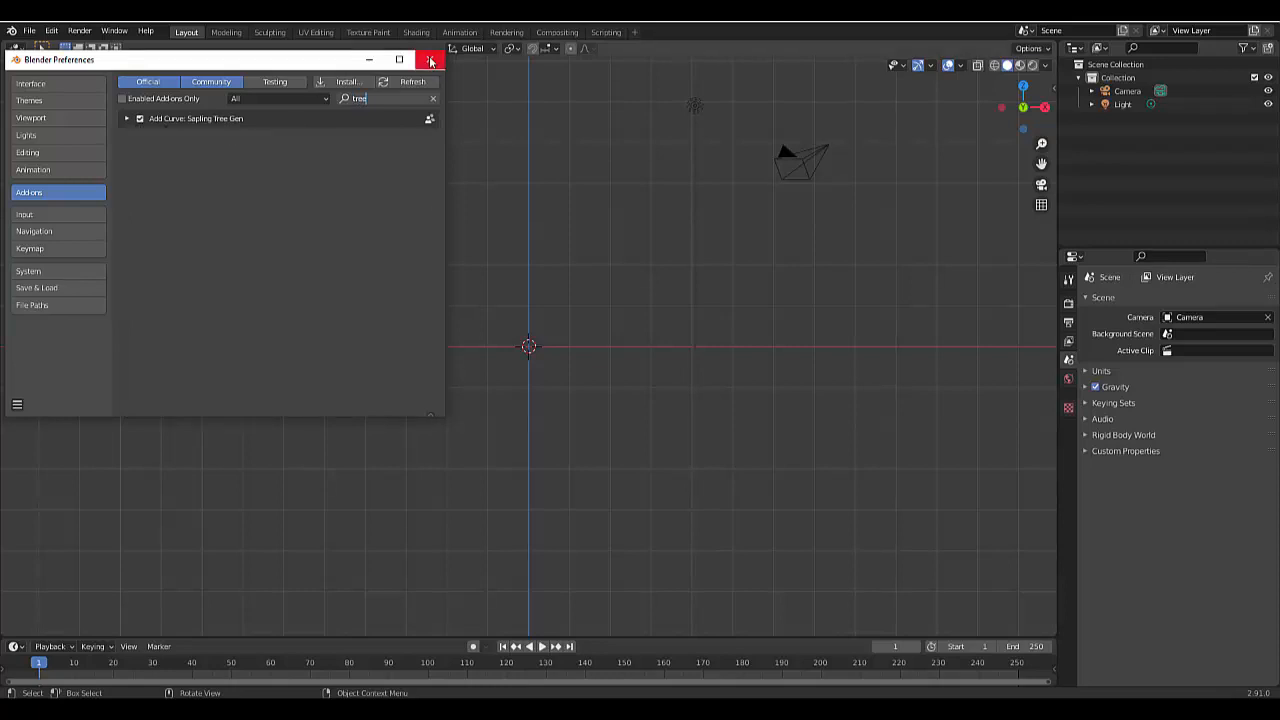
{"action": "left_click", "coordinate": [430, 61]}
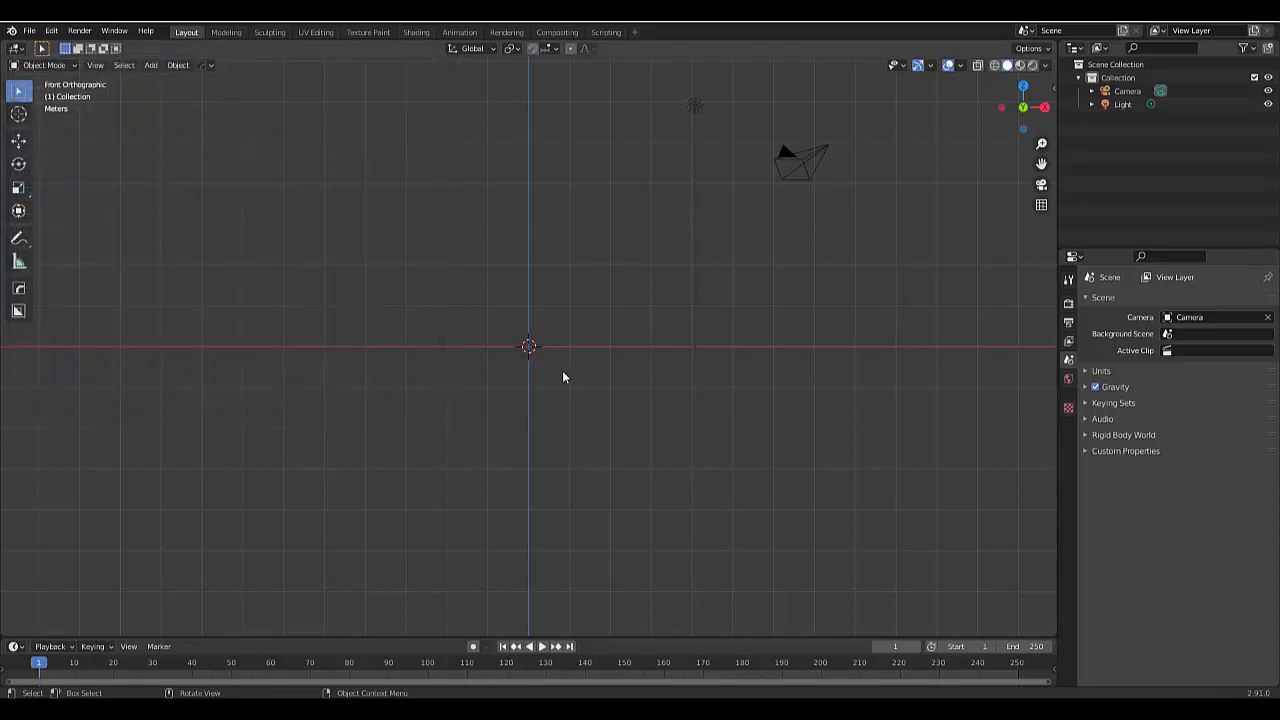
Step: Add a Sapling Tree Gen curve at the world origin
{"action": "key", "text": "shift+a"}
{"action": "mouse_move", "coordinate": [563, 372]}
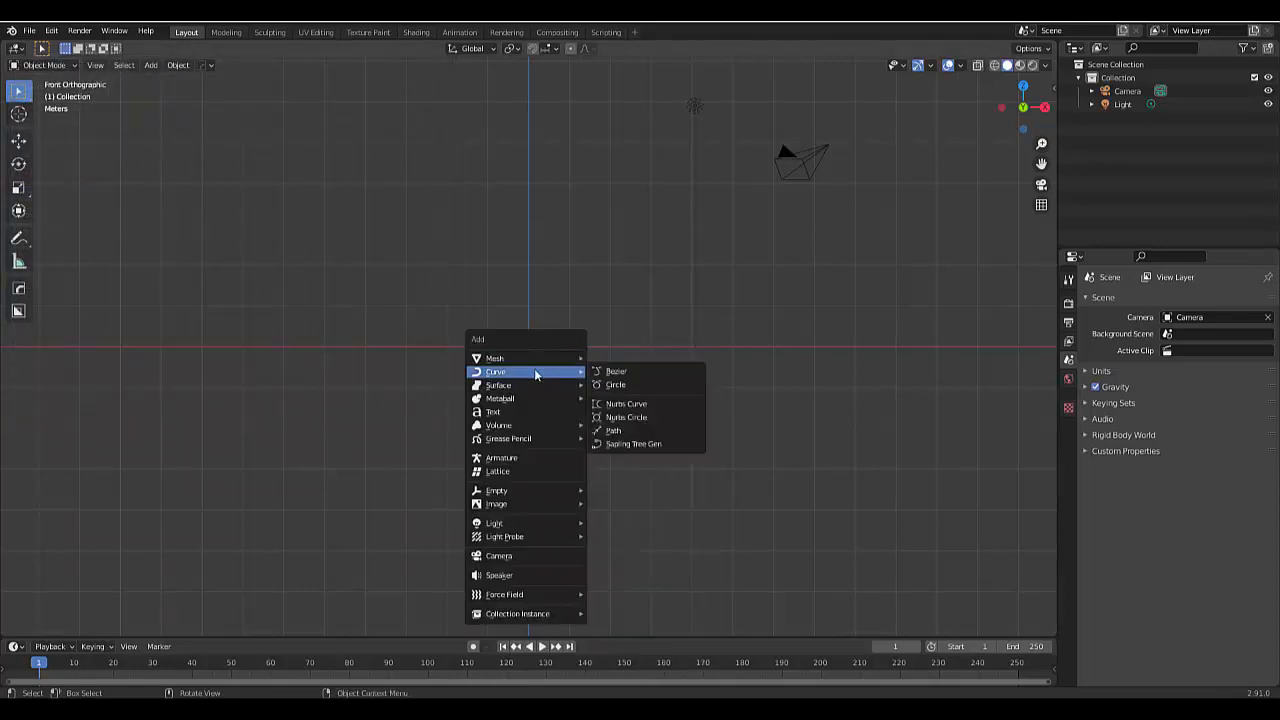
{"action": "left_click", "coordinate": [670, 444]}
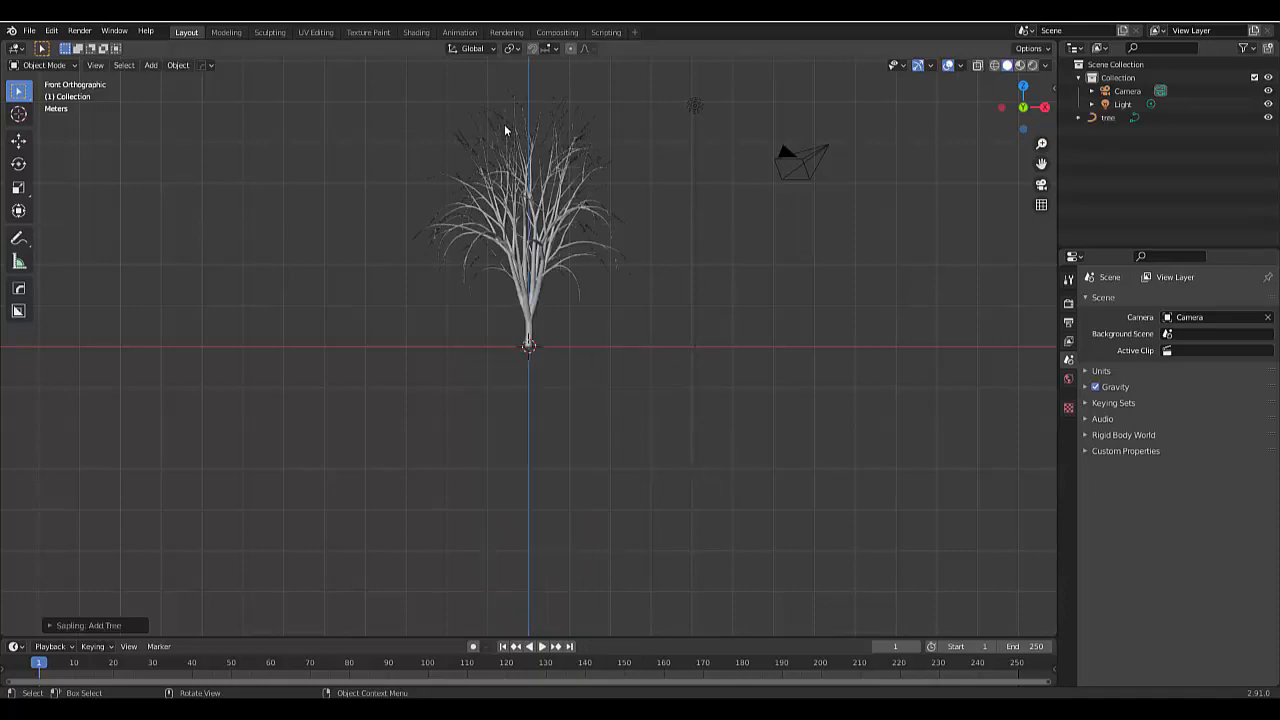
Step: Load the japanese_maple preset in the Sapling tree's geometry settings
{"action": "scroll", "coordinate": [506, 126], "scroll_direction": "up", "scroll_amount": 4}
{"action": "scroll", "coordinate": [524, 265], "scroll_direction": "down", "scroll_amount": 3}
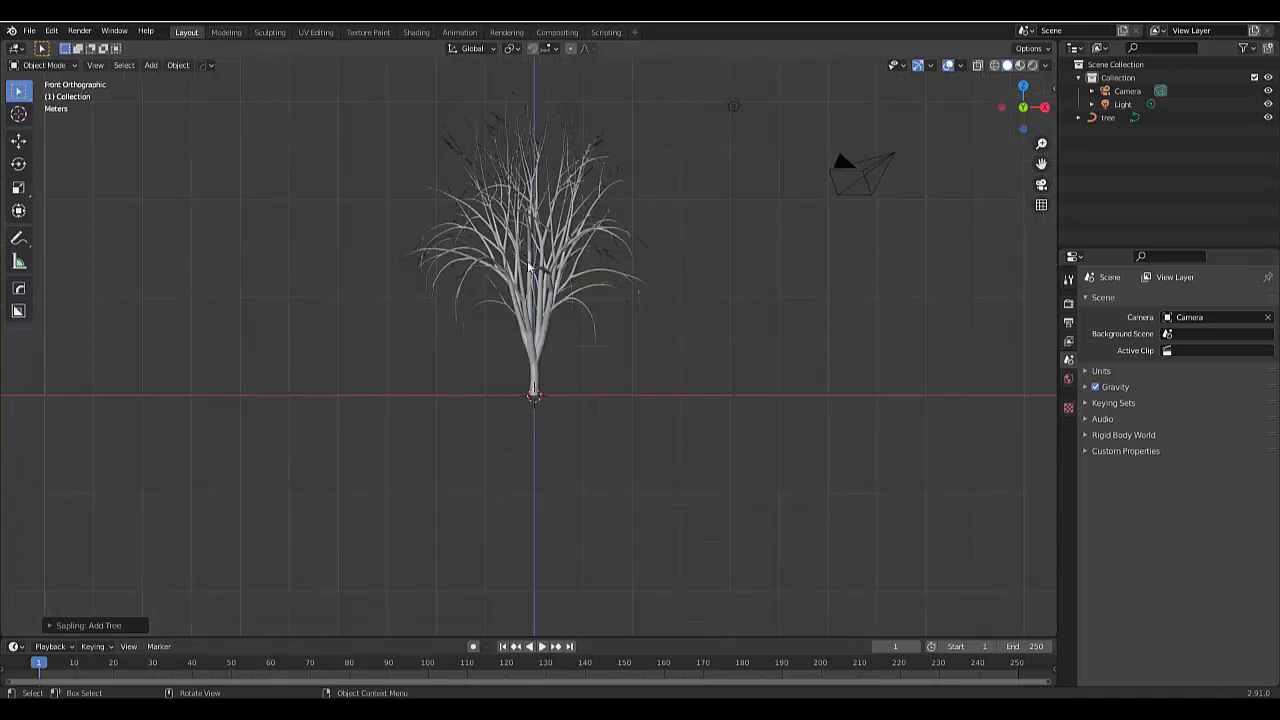
{"action": "scroll", "coordinate": [519, 266], "scroll_direction": "up", "scroll_amount": 2}
{"action": "scroll", "coordinate": [521, 275], "scroll_direction": "down", "scroll_amount": 2}
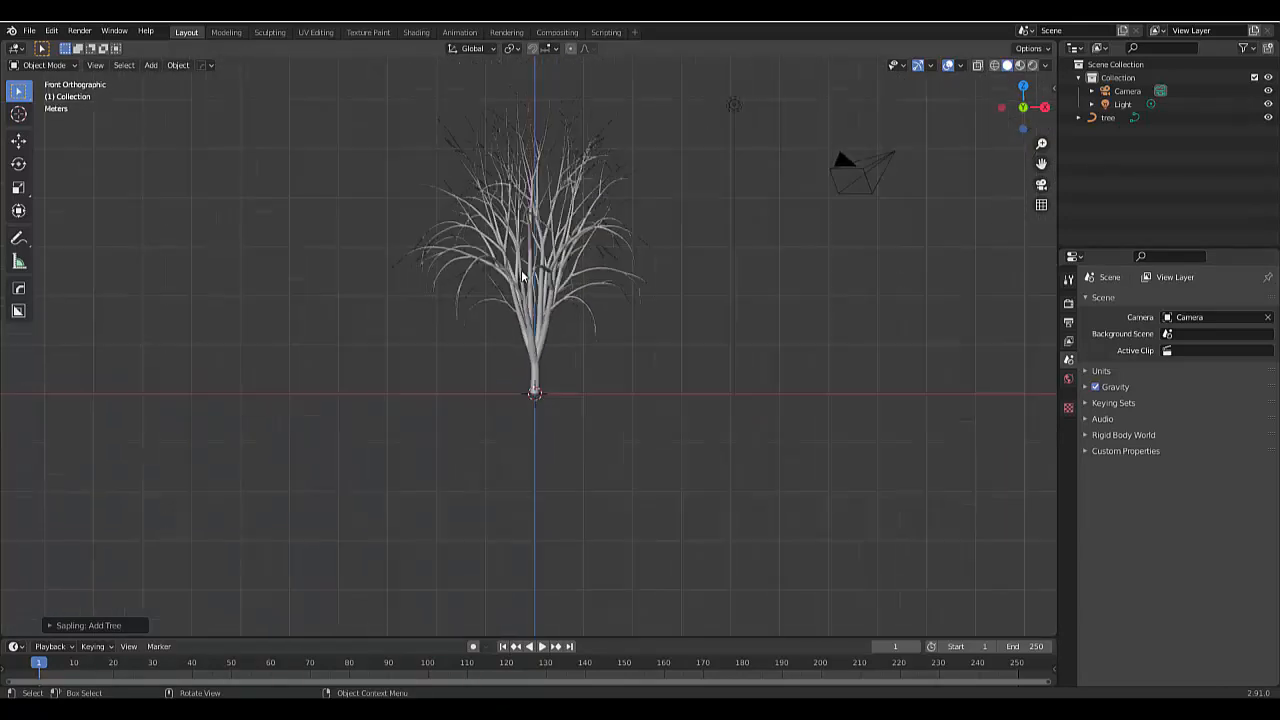
{"action": "scroll", "coordinate": [521, 276], "scroll_direction": "up", "scroll_amount": 2}
{"action": "scroll", "coordinate": [548, 447], "scroll_direction": "down", "scroll_amount": 3}
{"action": "scroll", "coordinate": [455, 468], "scroll_direction": "up", "scroll_amount": 4}
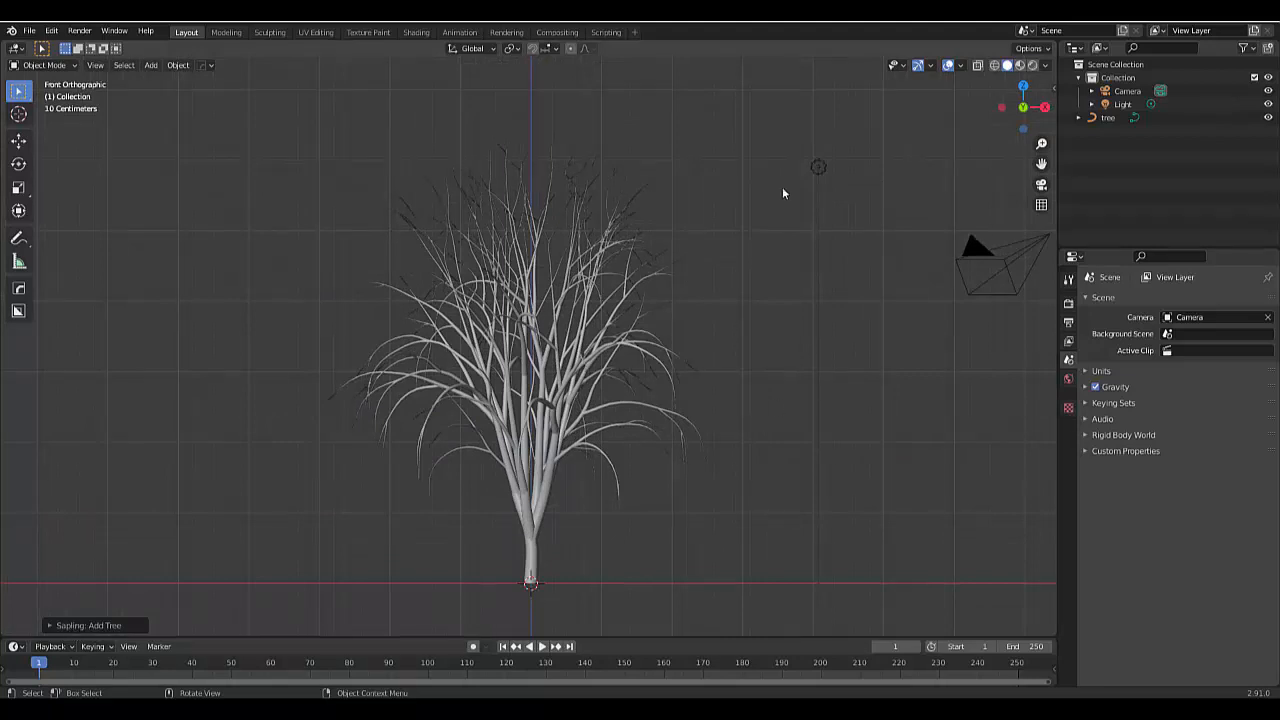
{"action": "left_click", "coordinate": [104, 626]}
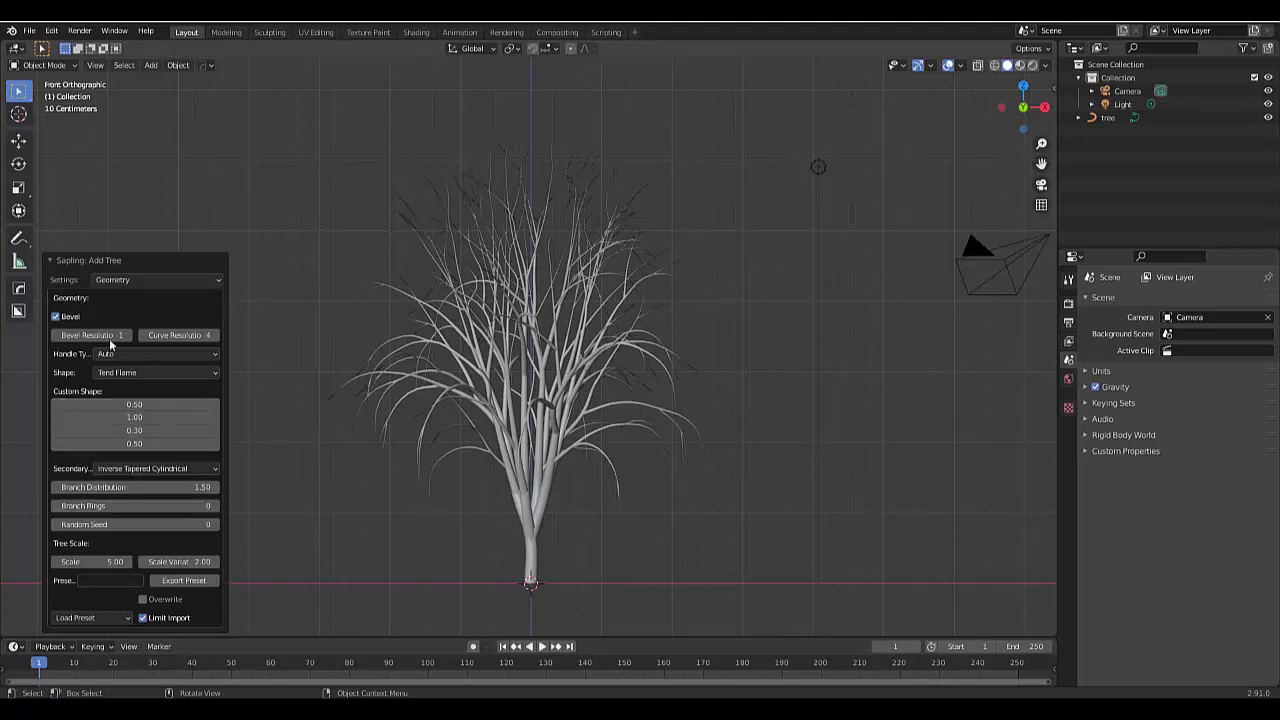
{"action": "left_click", "coordinate": [98, 617]}
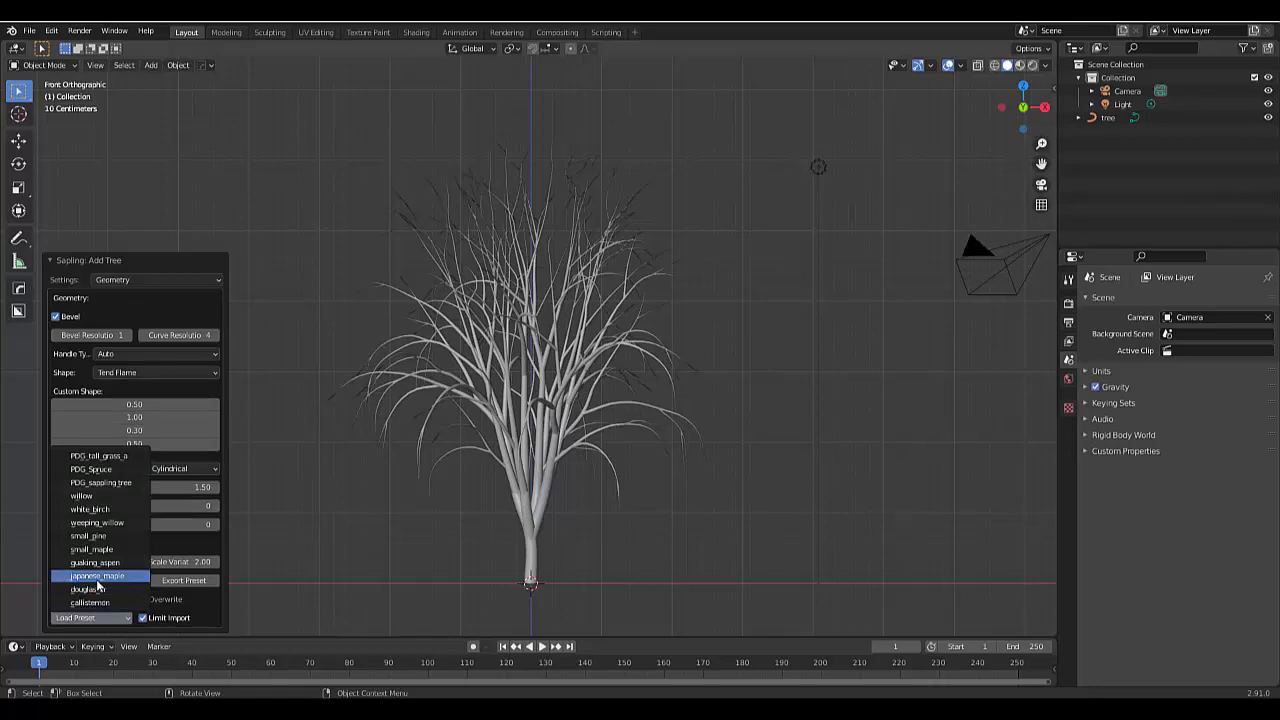
{"action": "left_click", "coordinate": [97, 582]}
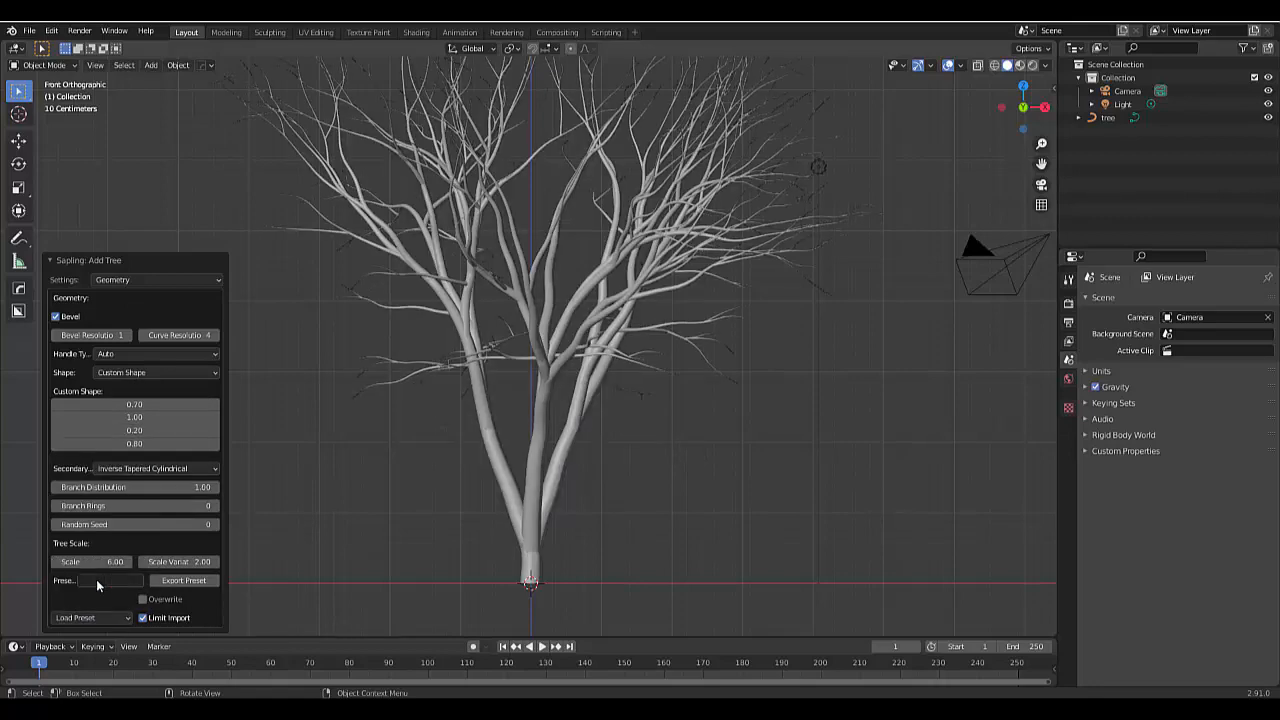
Step: Show leaves on the tree and set the leaf scale to 0.74
{"action": "scroll", "coordinate": [435, 525], "scroll_direction": "down", "scroll_amount": 3}
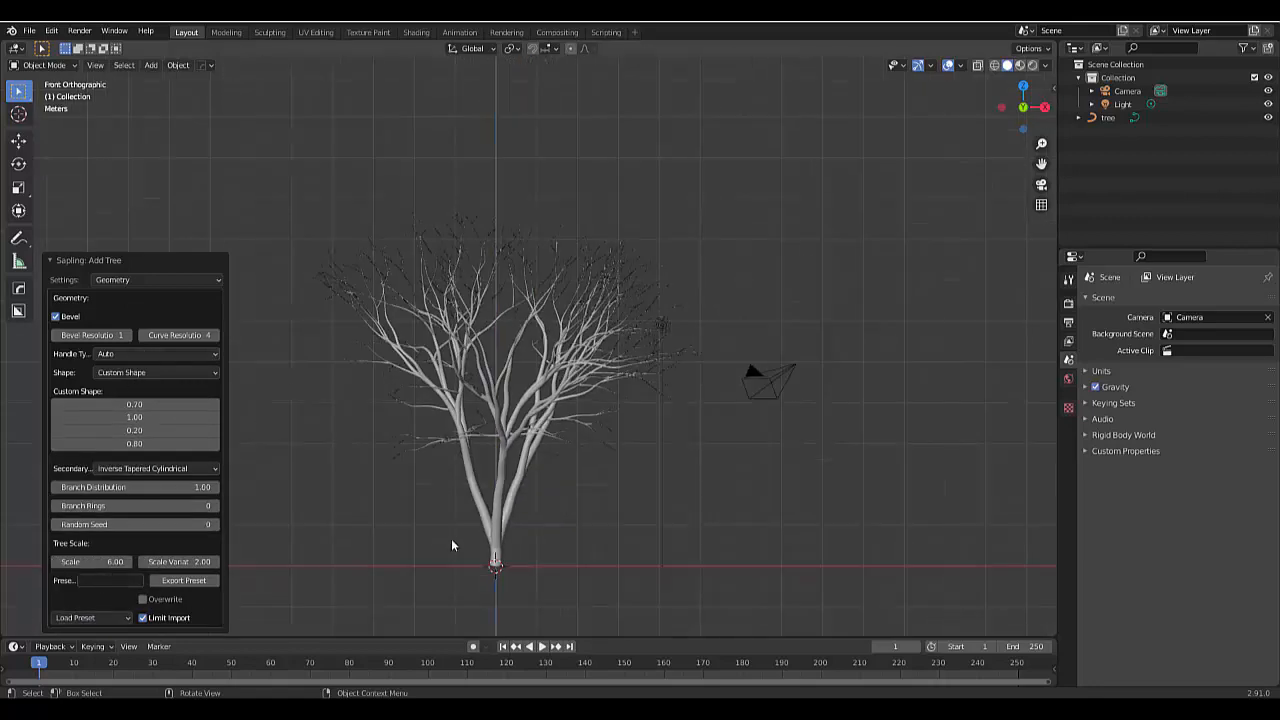
{"action": "left_click", "coordinate": [144, 281]}
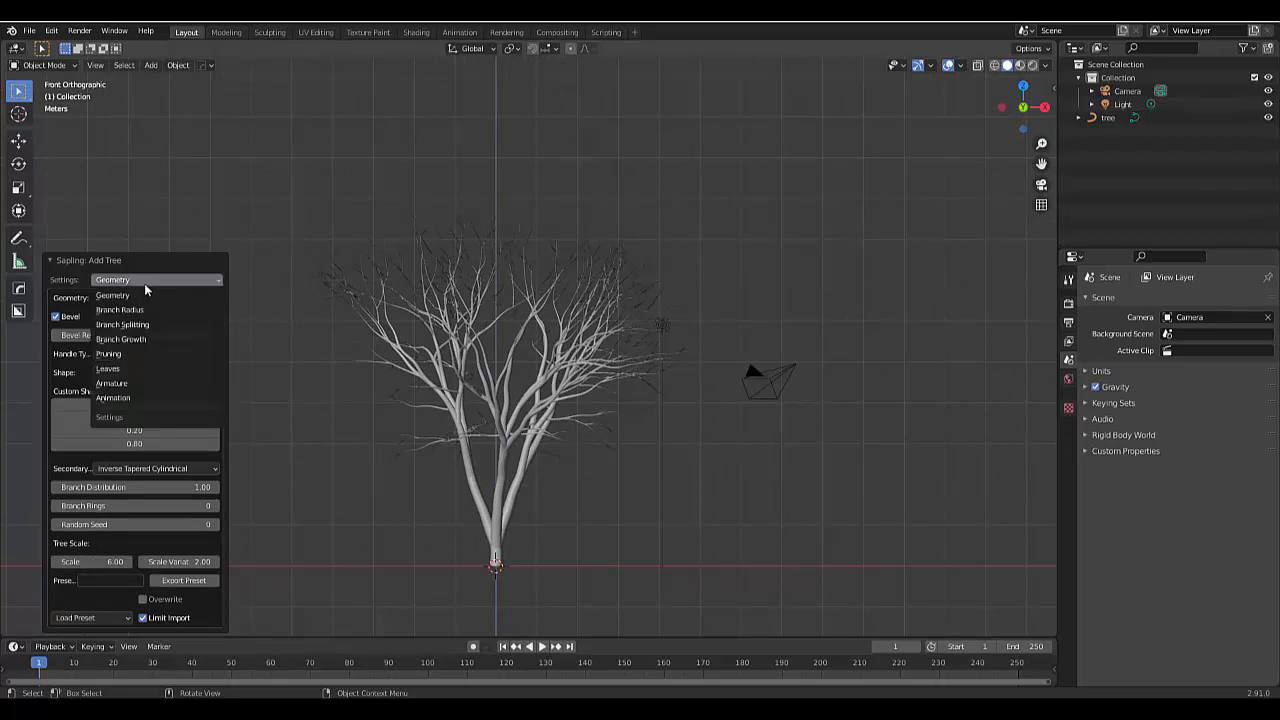
{"action": "left_click", "coordinate": [131, 365]}
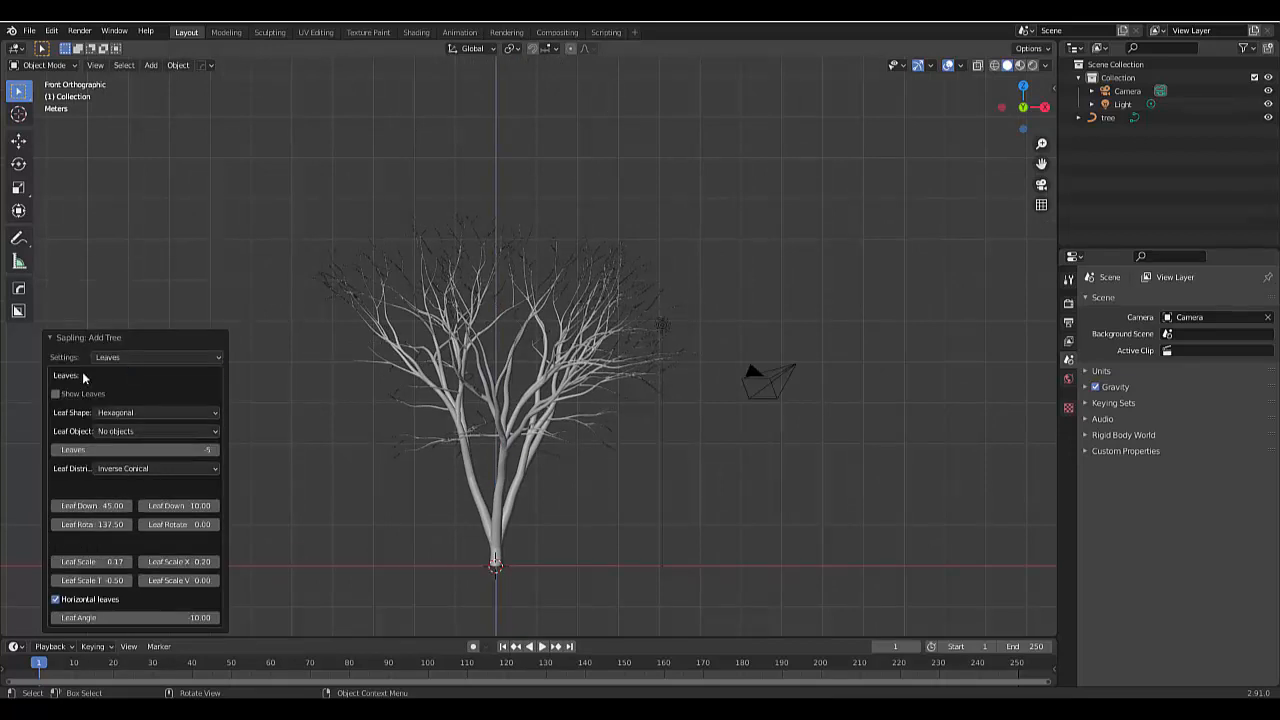
{"action": "left_click", "coordinate": [57, 393]}
{"action": "scroll", "coordinate": [400, 235], "scroll_direction": "up", "scroll_amount": 10}
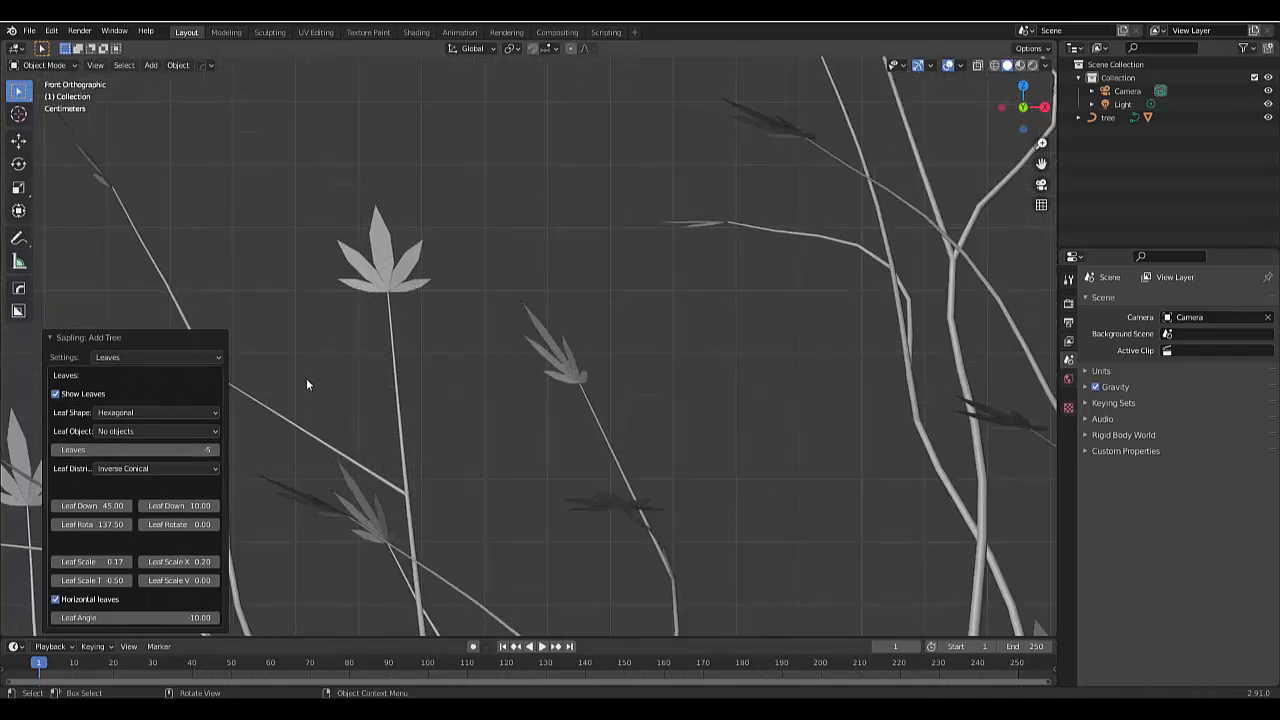
{"action": "mouse_move", "coordinate": [98, 571]}
{"action": "left_mouse_down"}
{"action": "mouse_move", "coordinate": [155, 571]}
{"action": "mouse_move", "coordinate": [85, 571]}
{"action": "mouse_move", "coordinate": [101, 571]}
{"action": "left_mouse_up"}
Step: Set the tree's branch splitting to 3 levels and 2 base splits
{"action": "scroll", "coordinate": [617, 449], "scroll_direction": "down", "scroll_amount": 10}
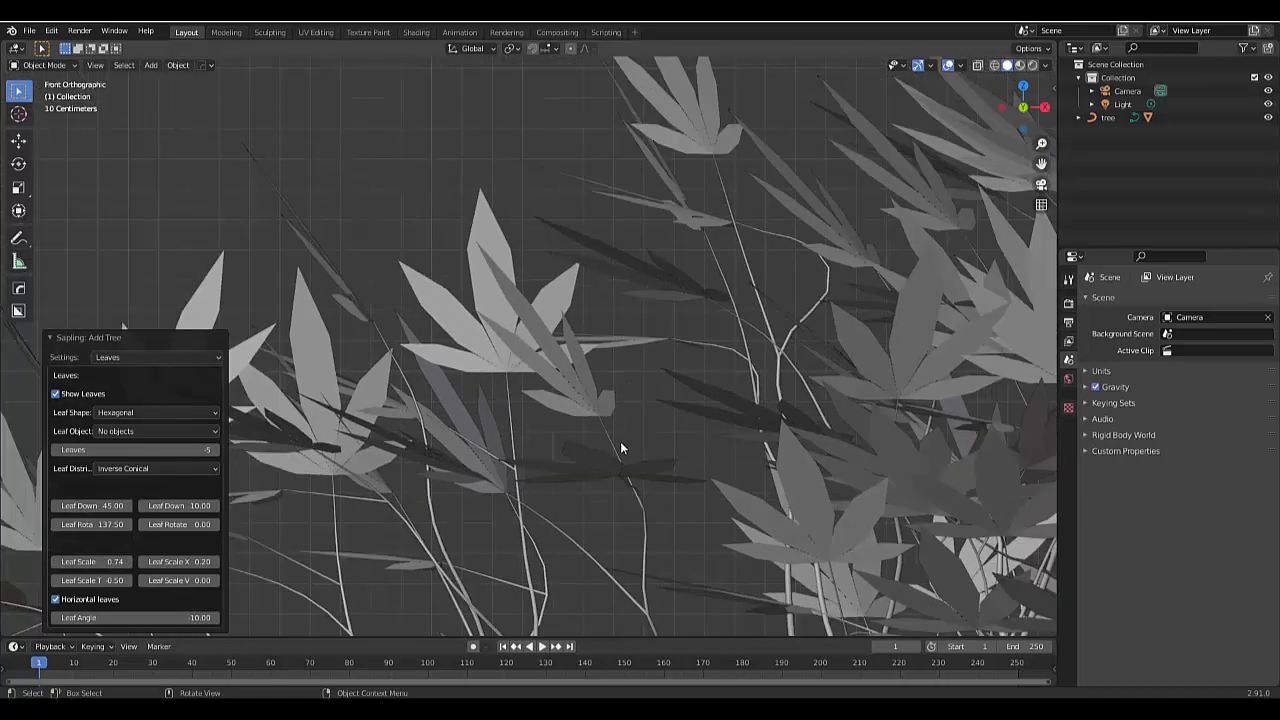
{"action": "scroll", "coordinate": [694, 488], "scroll_direction": "up", "scroll_amount": 7}
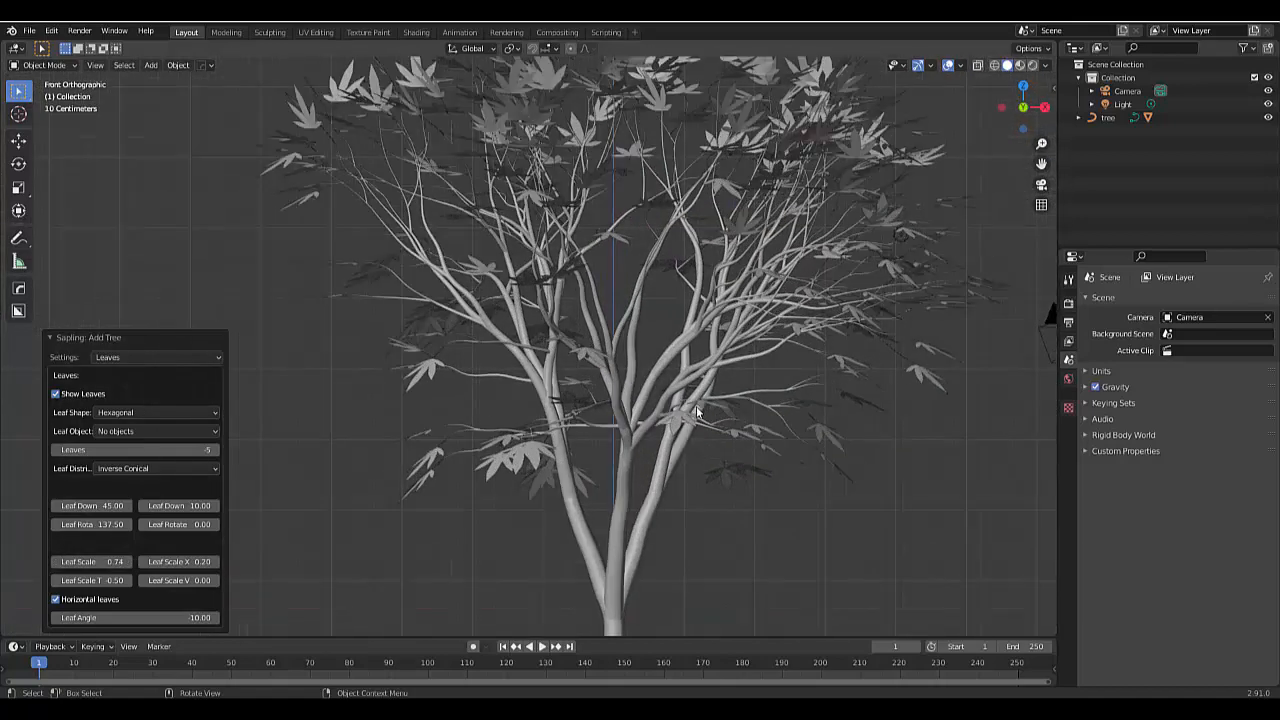
{"action": "scroll", "coordinate": [696, 406], "scroll_direction": "down", "scroll_amount": 2}
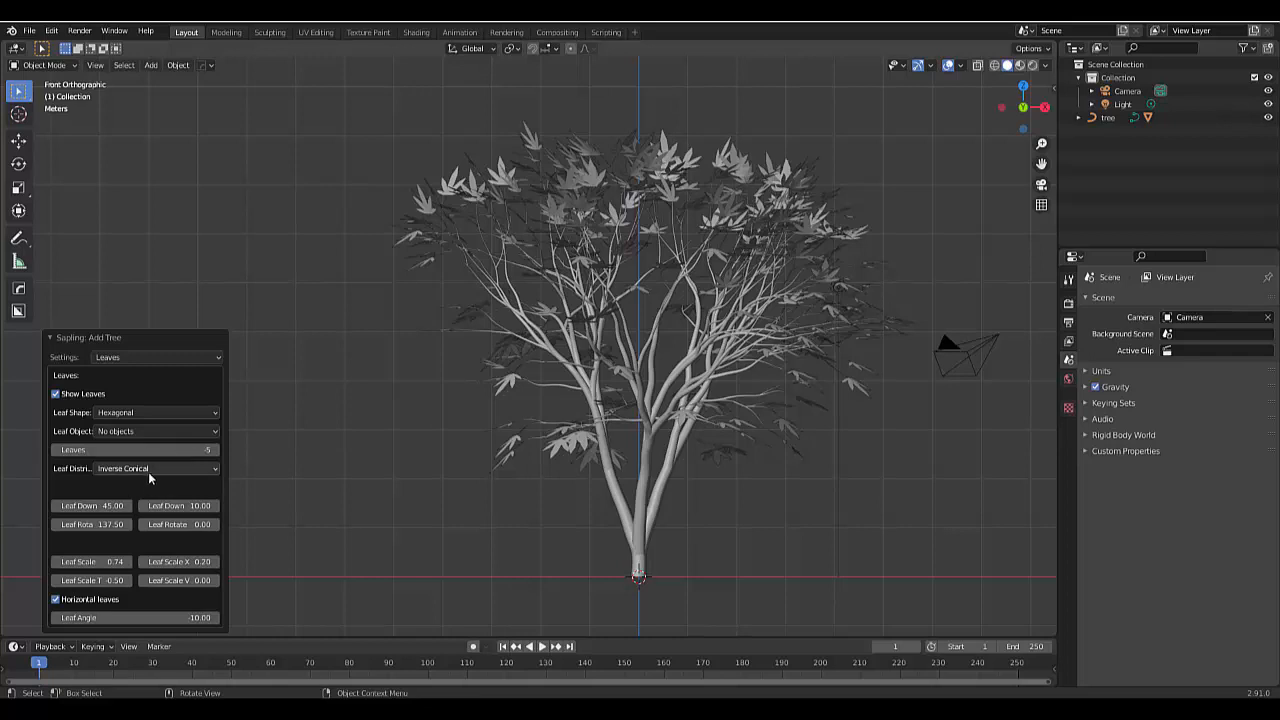
{"action": "left_click", "coordinate": [122, 358]}
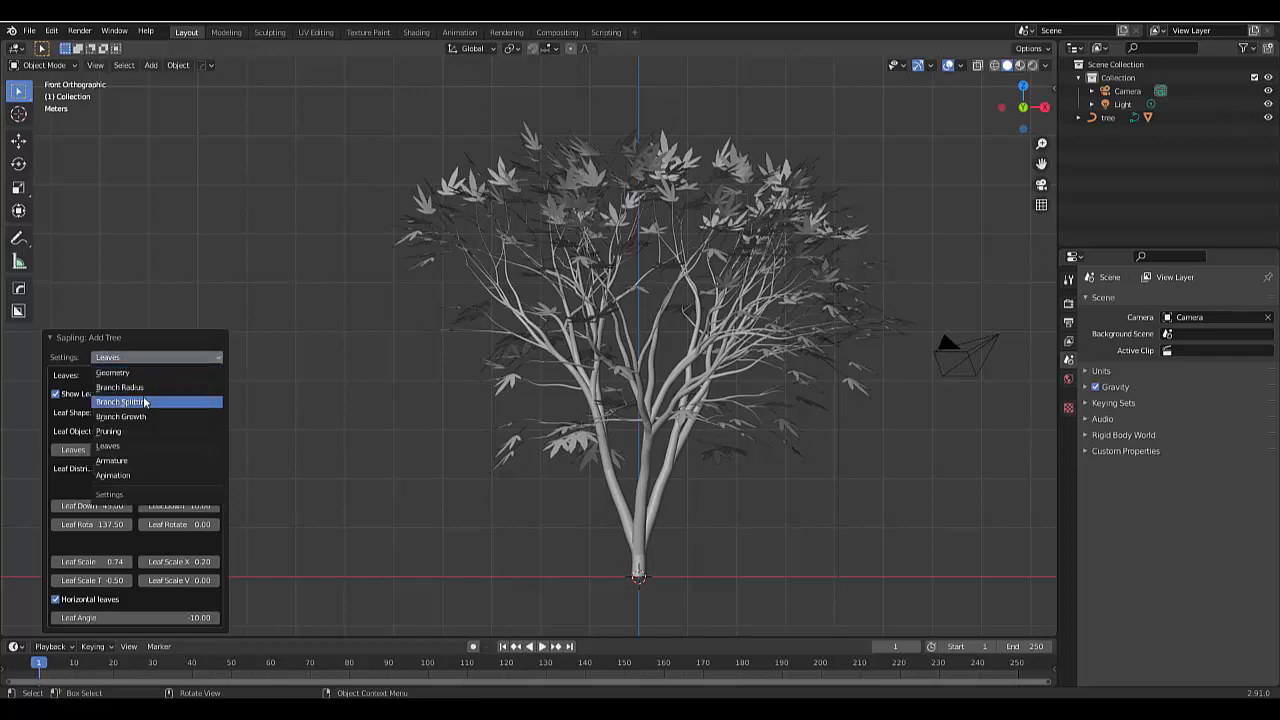
{"action": "left_click", "coordinate": [150, 402]}
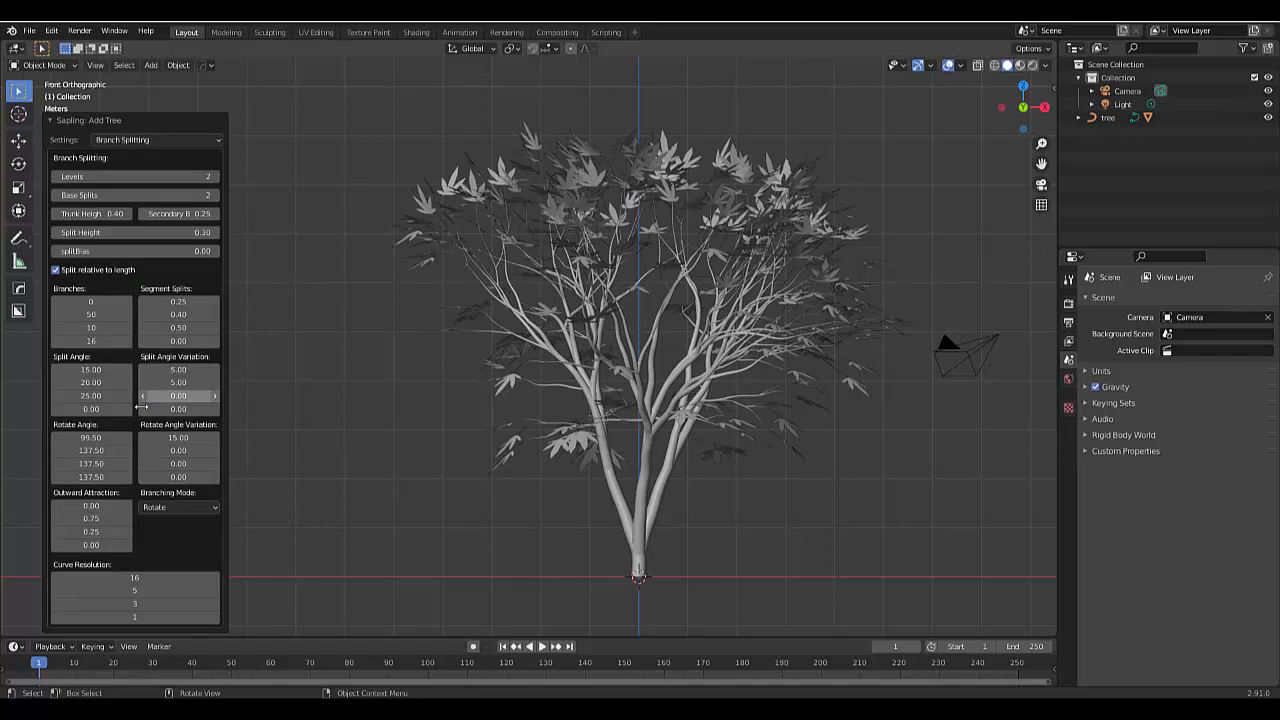
{"action": "left_click", "coordinate": [55, 196]}
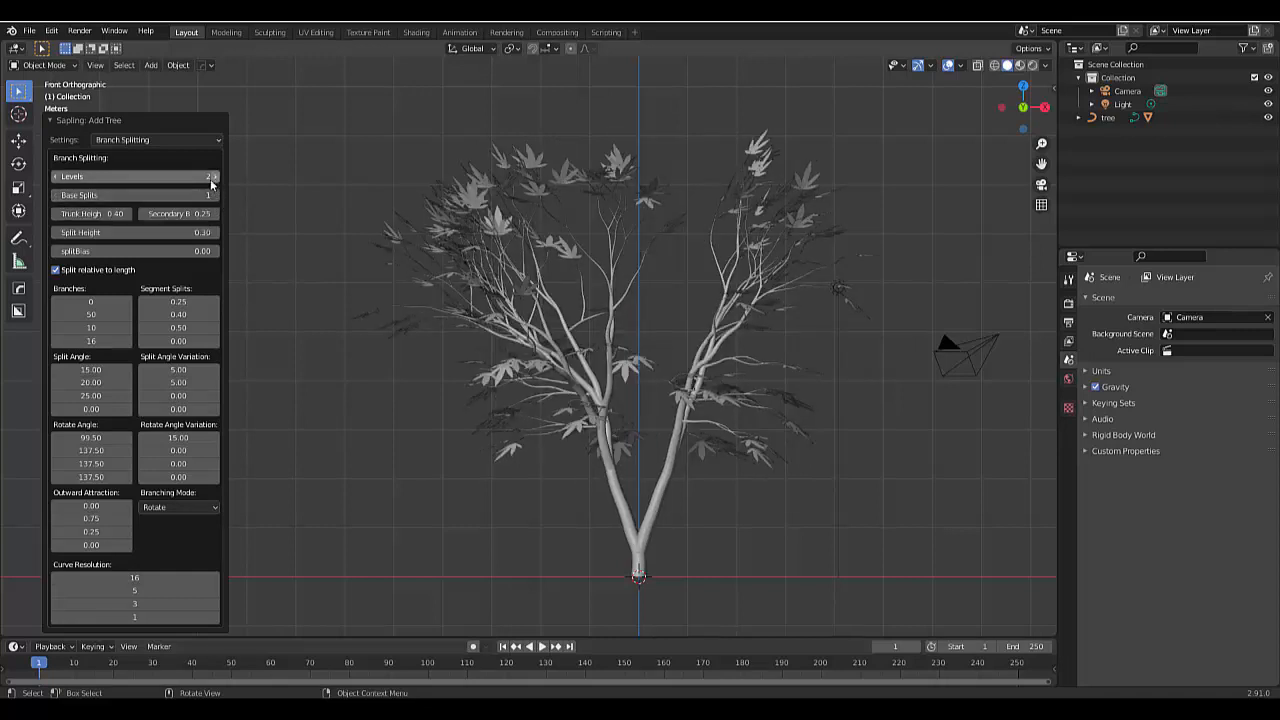
{"action": "left_click", "coordinate": [55, 177]}
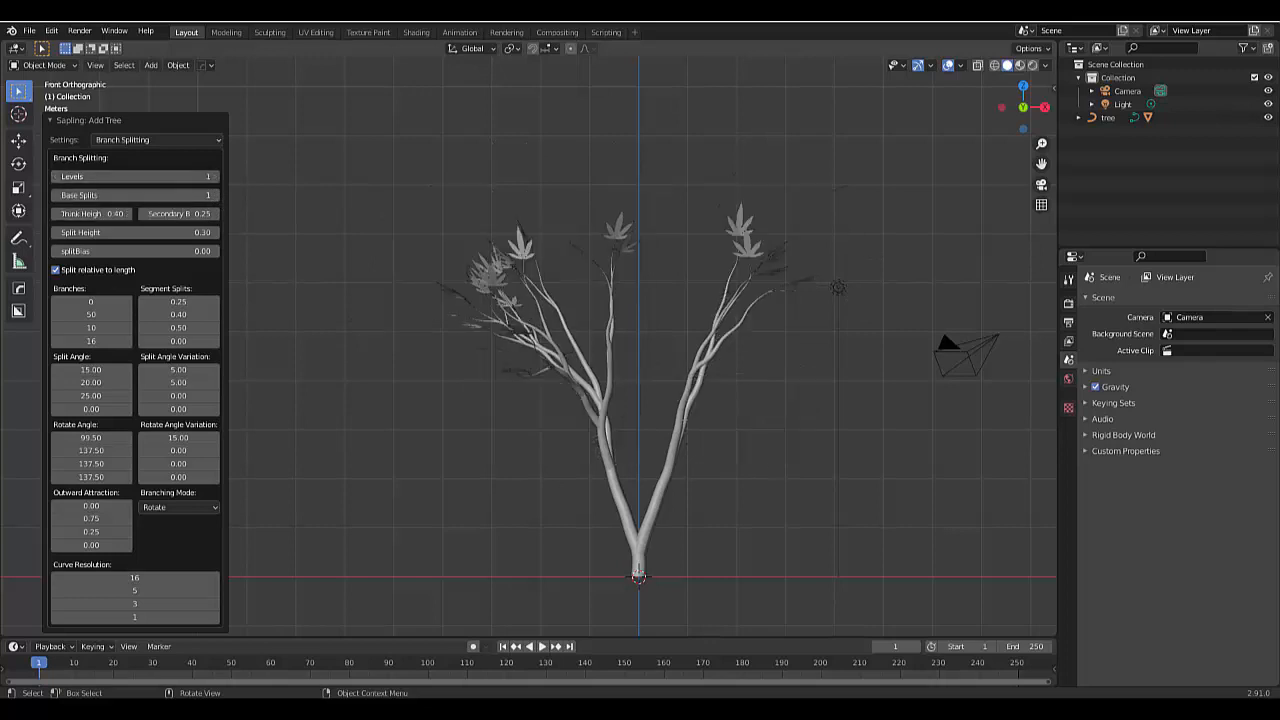
{"action": "left_click", "coordinate": [217, 180]}
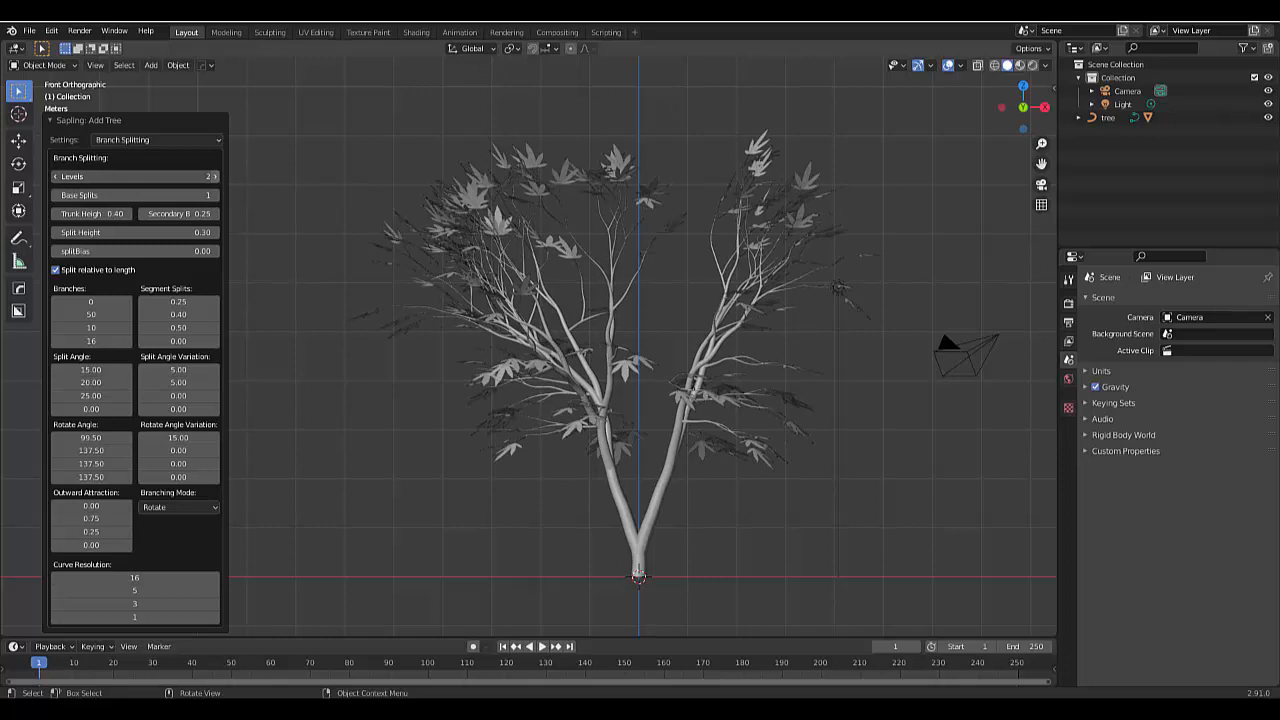
{"action": "left_click", "coordinate": [216, 177]}
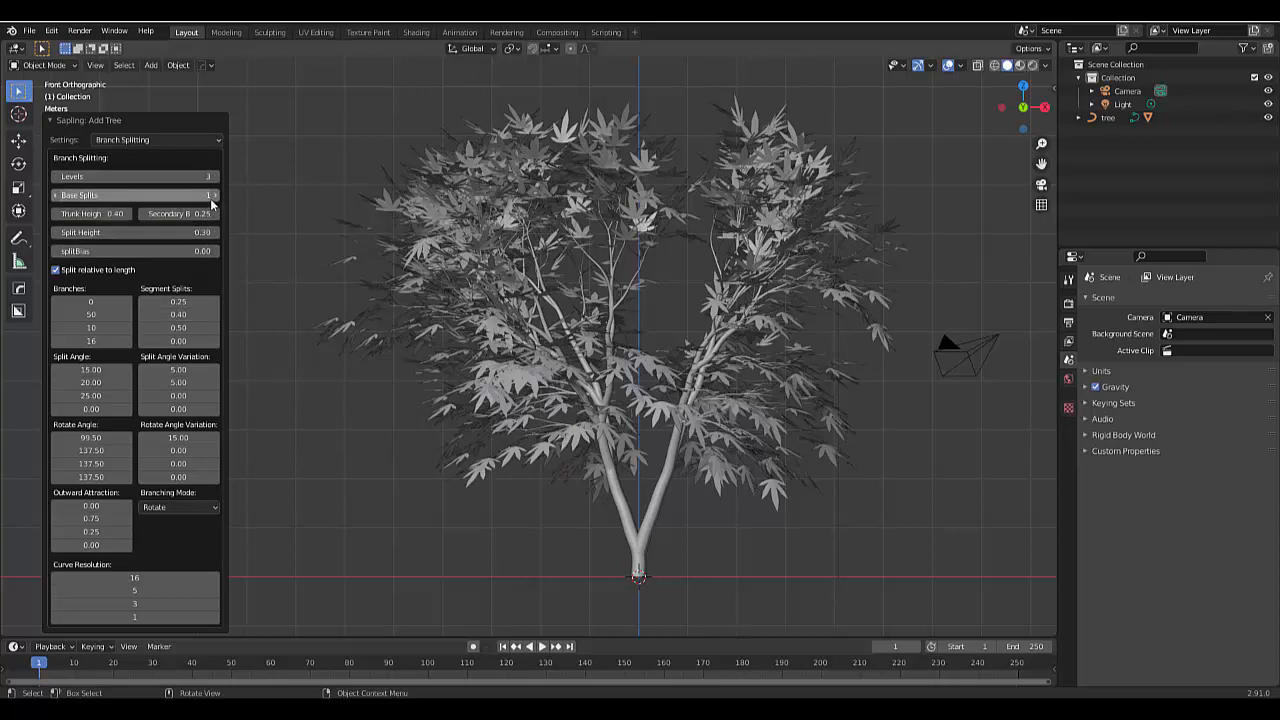
{"action": "left_click", "coordinate": [215, 200]}
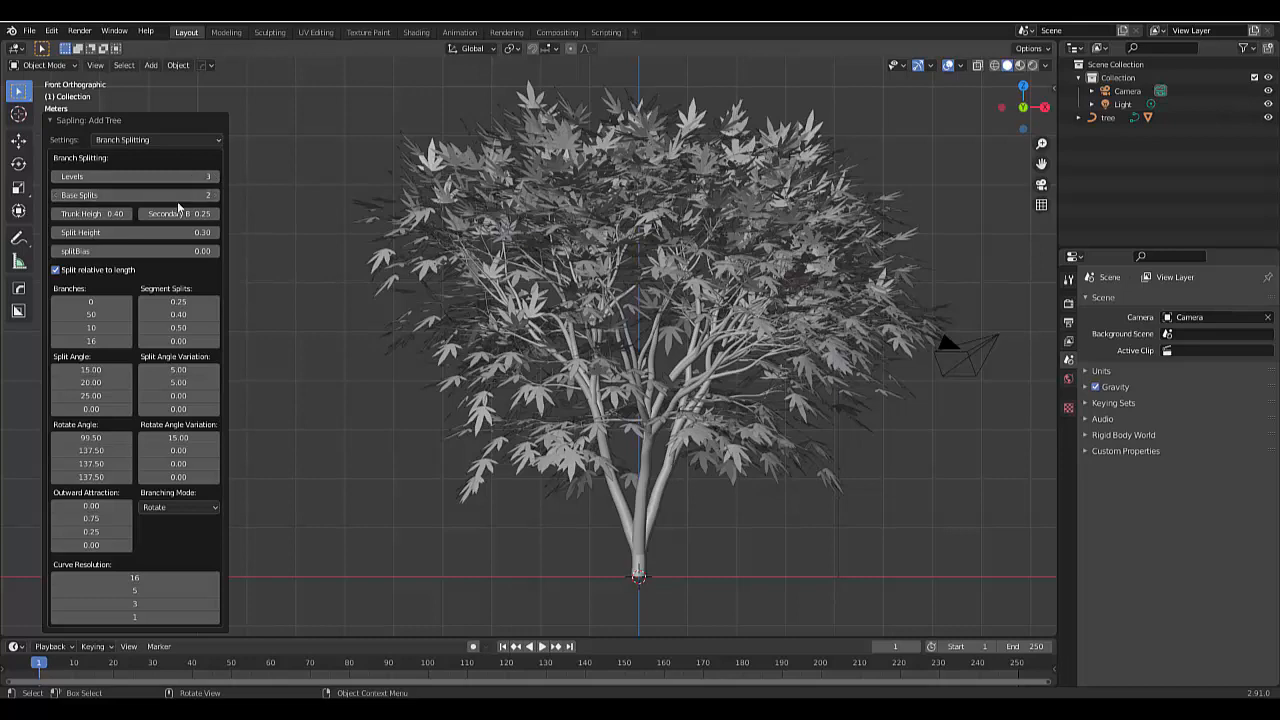
Step: Return to the tree's Geometry settings, view the available presets and examine the leafy maple as a whole
{"action": "scroll", "coordinate": [706, 377], "scroll_direction": "down", "scroll_amount": 3}
{"action": "scroll", "coordinate": [714, 376], "scroll_direction": "up", "scroll_amount": 4}
{"action": "scroll", "coordinate": [386, 308], "scroll_direction": "down", "scroll_amount": 2}
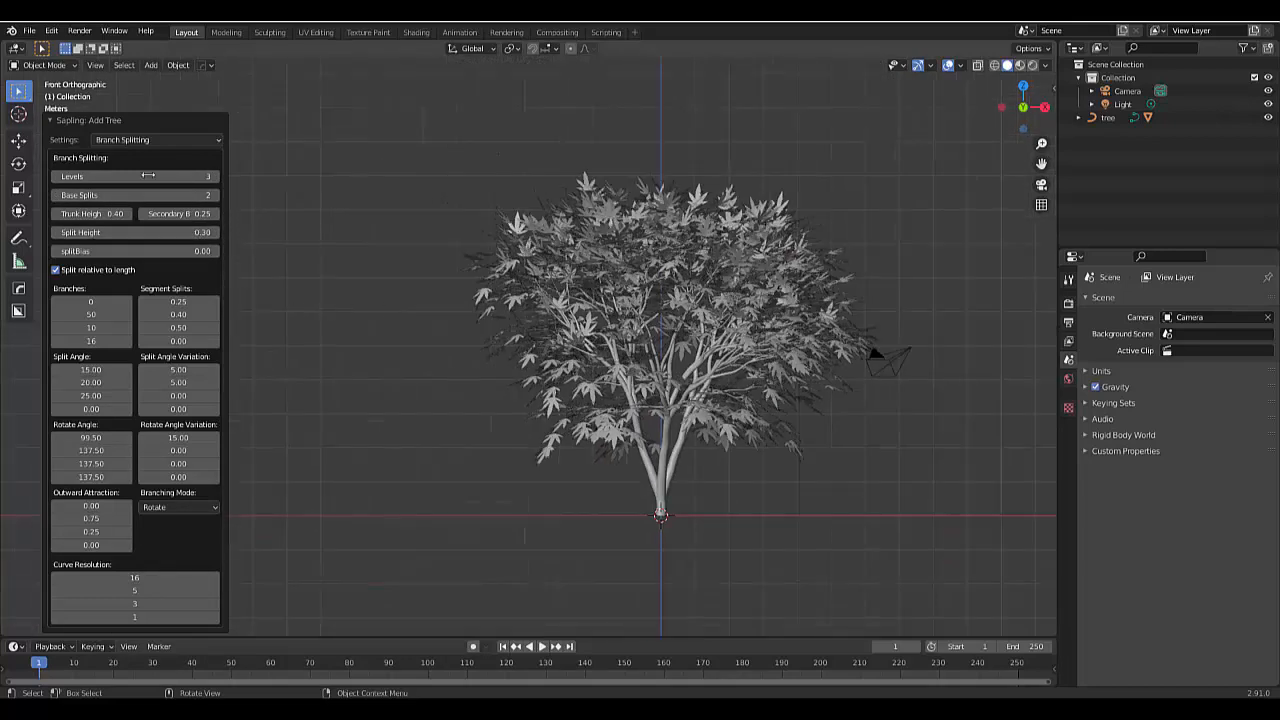
{"action": "left_click", "coordinate": [139, 139]}
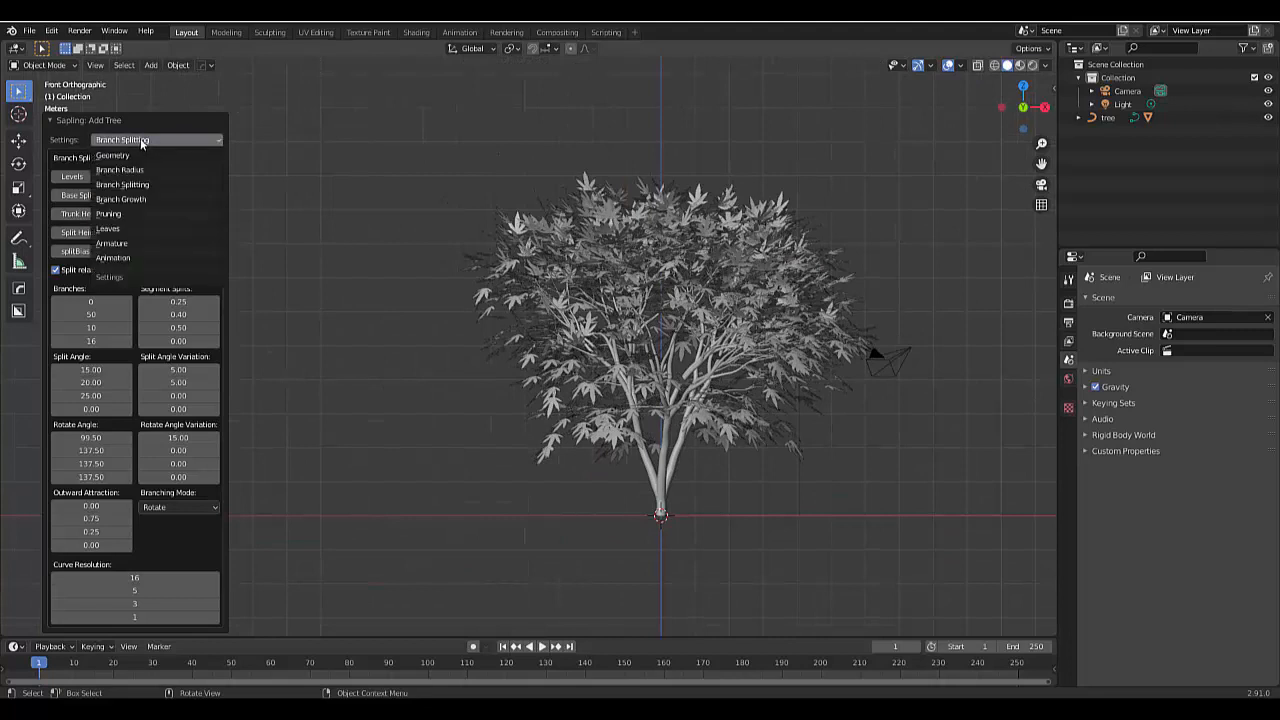
{"action": "left_click", "coordinate": [144, 155]}
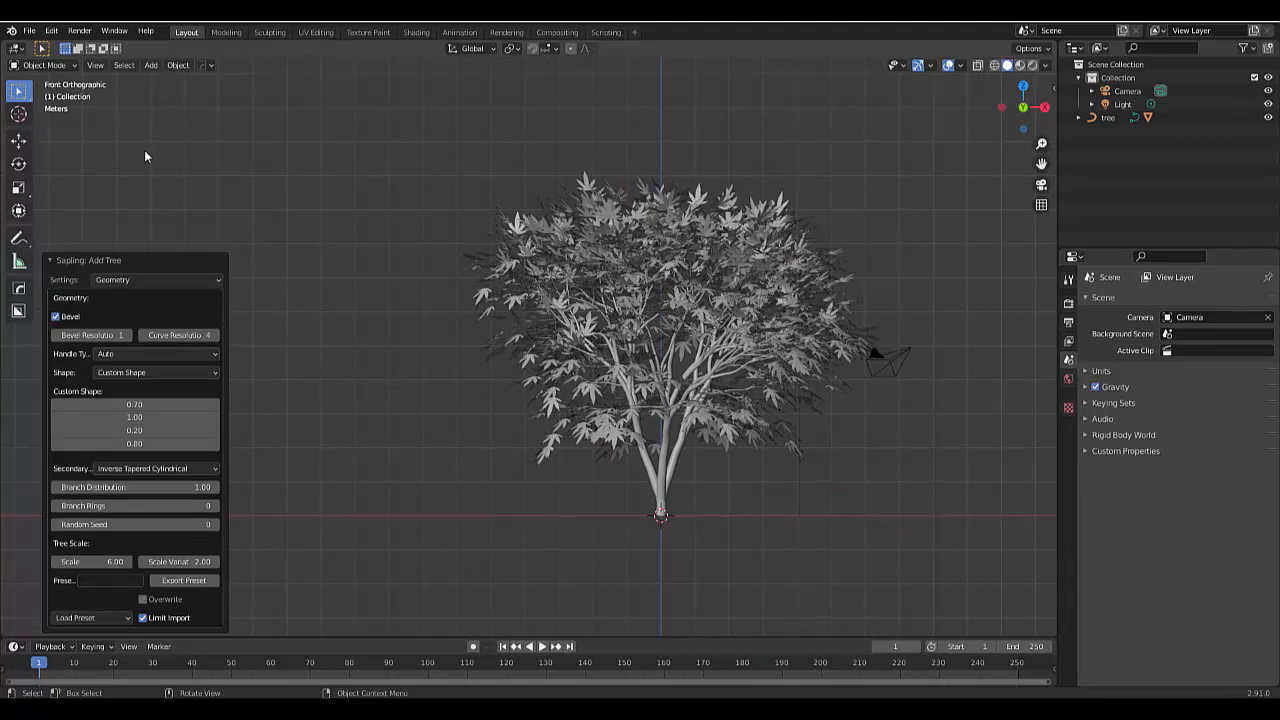
{"action": "left_click", "coordinate": [92, 617]}
{"action": "scroll", "coordinate": [818, 273], "scroll_direction": "up", "scroll_amount": 2}
{"action": "scroll", "coordinate": [701, 305], "scroll_direction": "down", "scroll_amount": 4}
{"action": "scroll", "coordinate": [570, 388], "scroll_direction": "up", "scroll_amount": 3}
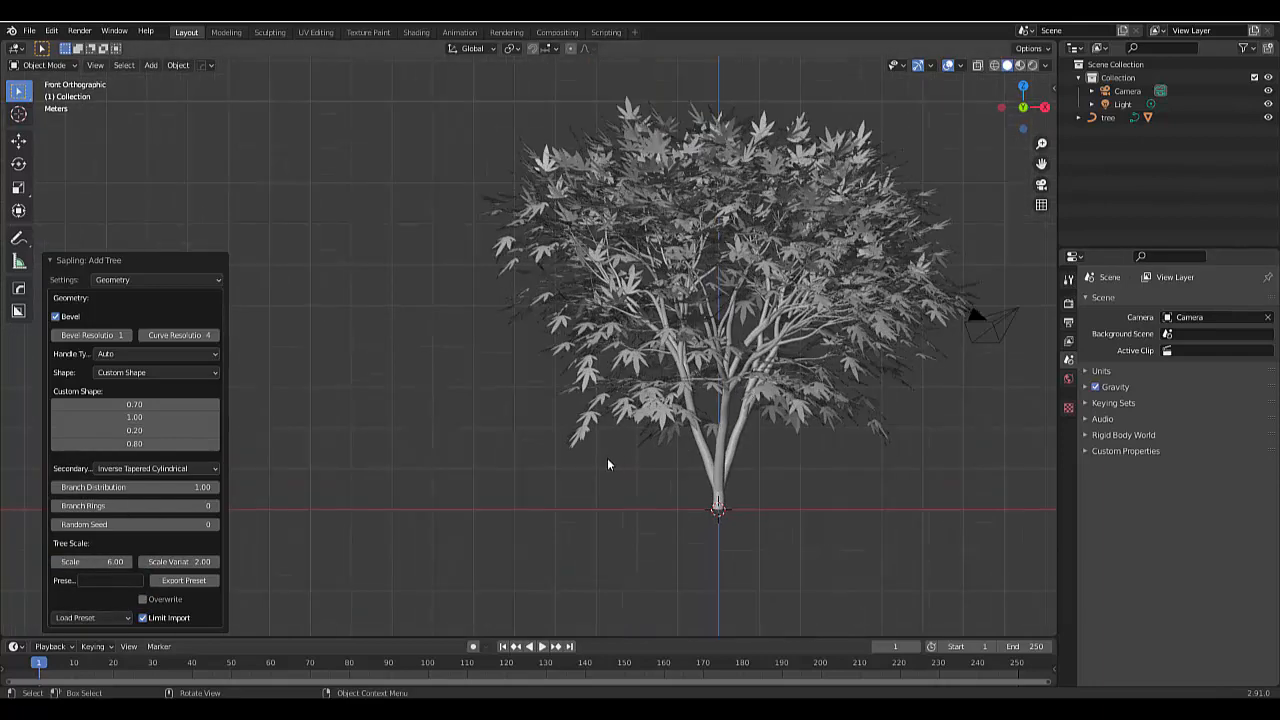
Step: Add a new material to the maple's trunk and branches
{"action": "scroll", "coordinate": [722, 424], "scroll_direction": "down", "scroll_amount": 2}
{"action": "scroll", "coordinate": [256, 307], "scroll_direction": "up", "scroll_amount": 3}
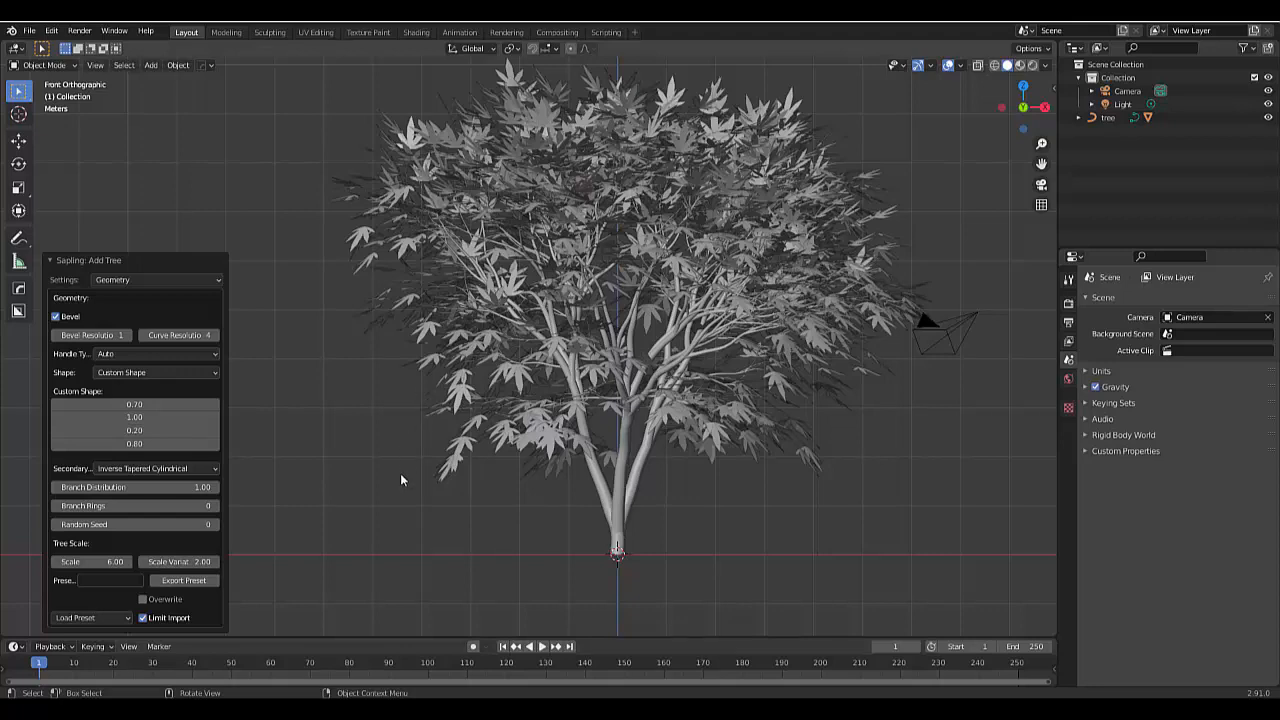
{"action": "left_click", "coordinate": [50, 260]}
{"action": "left_click", "coordinate": [717, 188]}
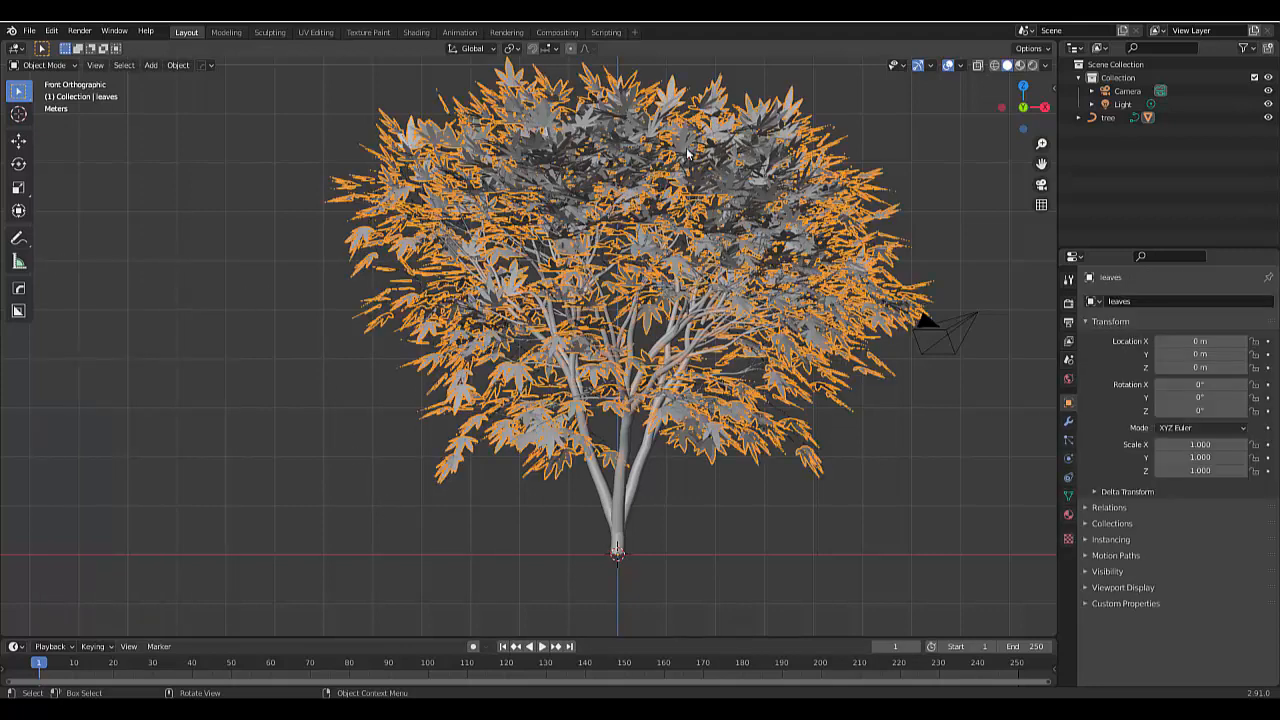
{"action": "left_click", "coordinate": [626, 510]}
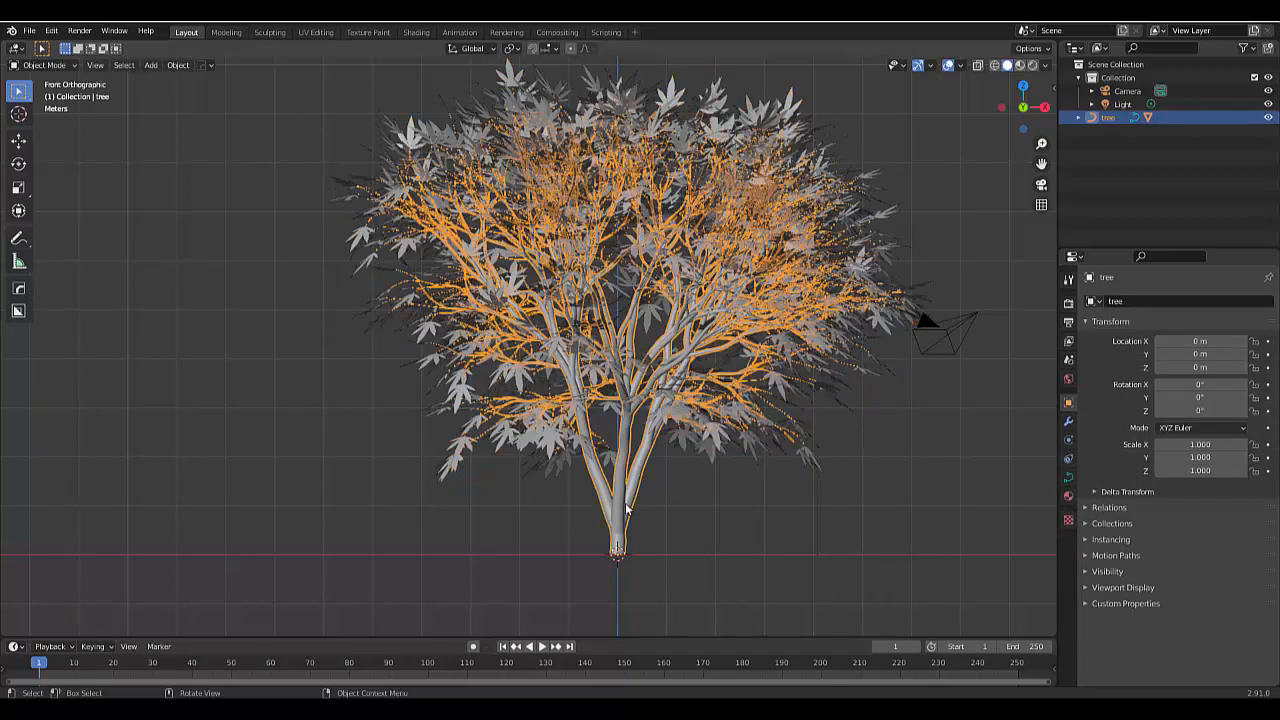
{"action": "left_click", "coordinate": [1066, 503]}
{"action": "left_click", "coordinate": [1171, 358]}
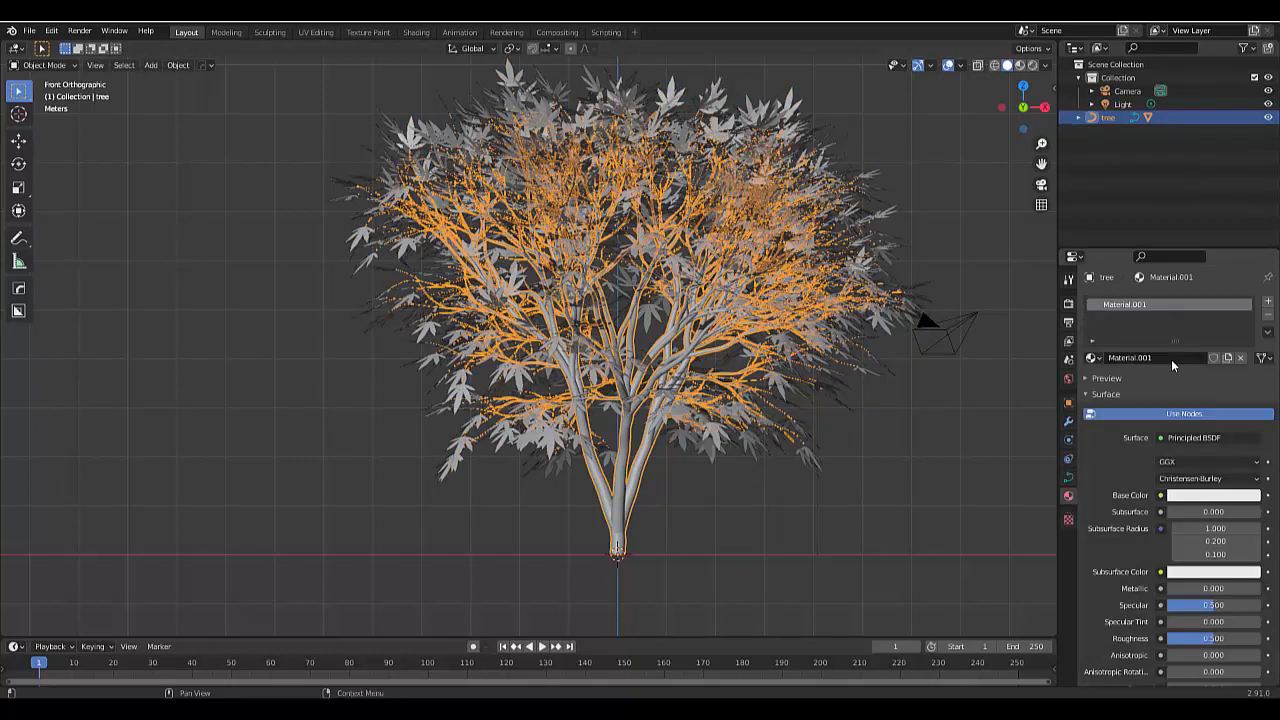
Step: Set the trunk material's base color to blue and display the viewport in material preview shading
{"action": "left_click", "coordinate": [1210, 497]}
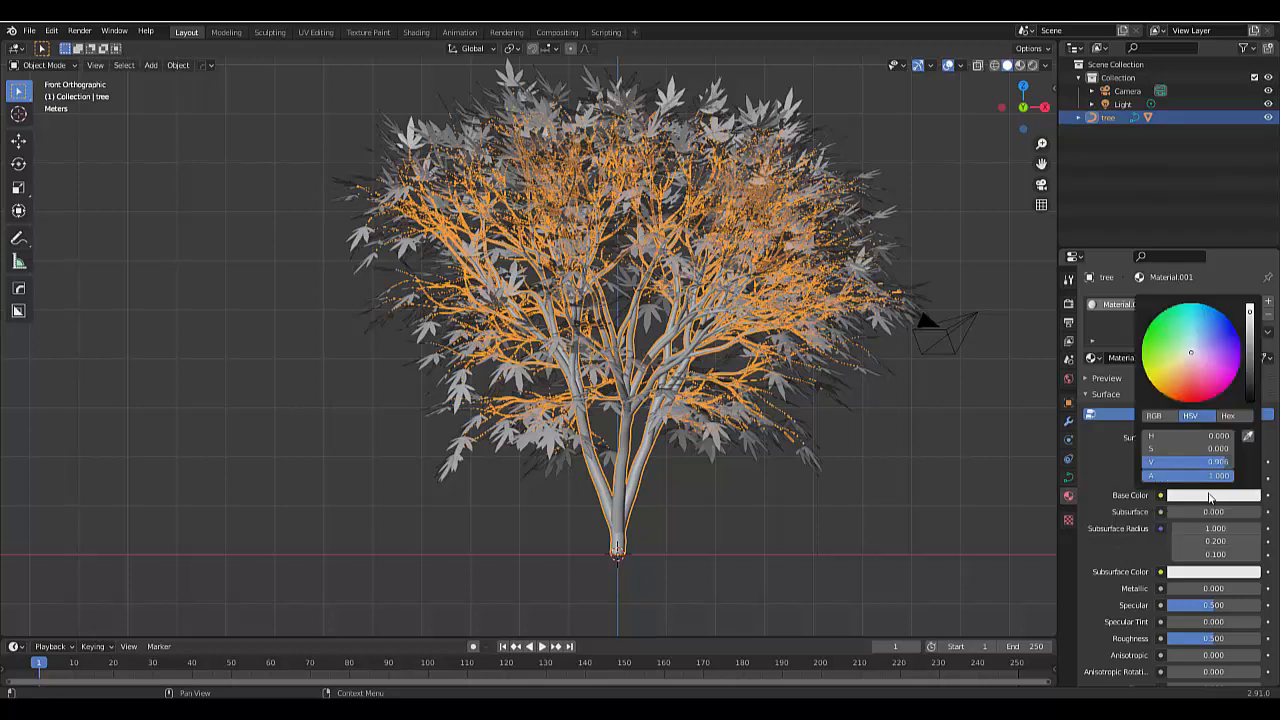
{"action": "left_click", "coordinate": [1201, 382]}
{"action": "mouse_move", "coordinate": [1201, 382]}
{"action": "left_mouse_down"}
{"action": "mouse_move", "coordinate": [1182, 387]}
{"action": "mouse_move", "coordinate": [1210, 325]}
{"action": "left_mouse_up"}
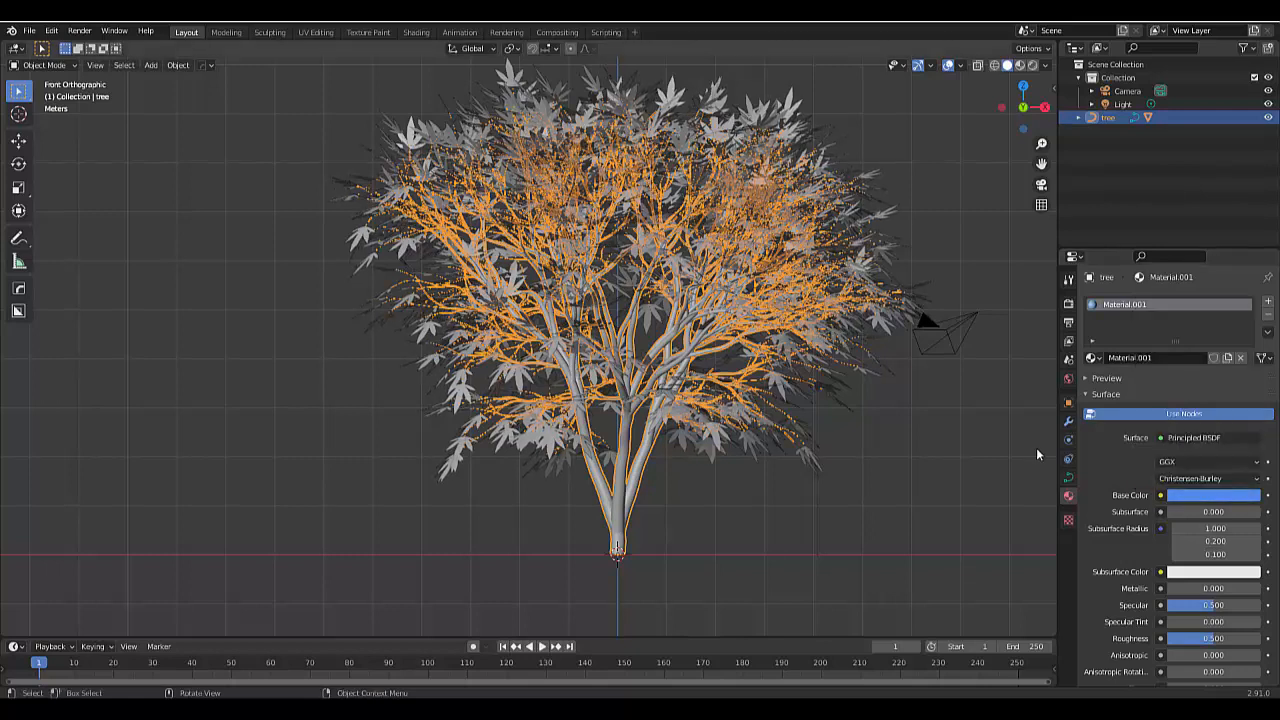
{"action": "left_click", "coordinate": [1020, 66]}
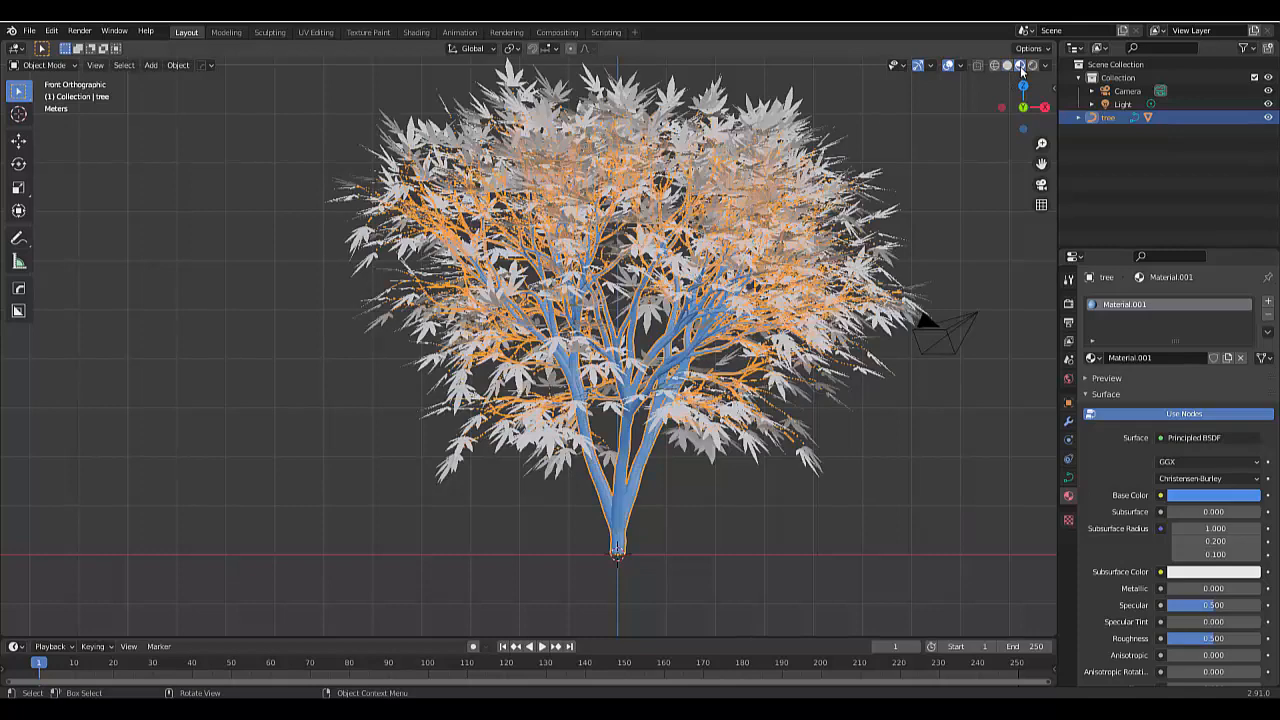
Step: Give the leaves a new material with an orange base color, hue 0.066 and saturation 0.758
{"action": "left_click", "coordinate": [762, 453]}
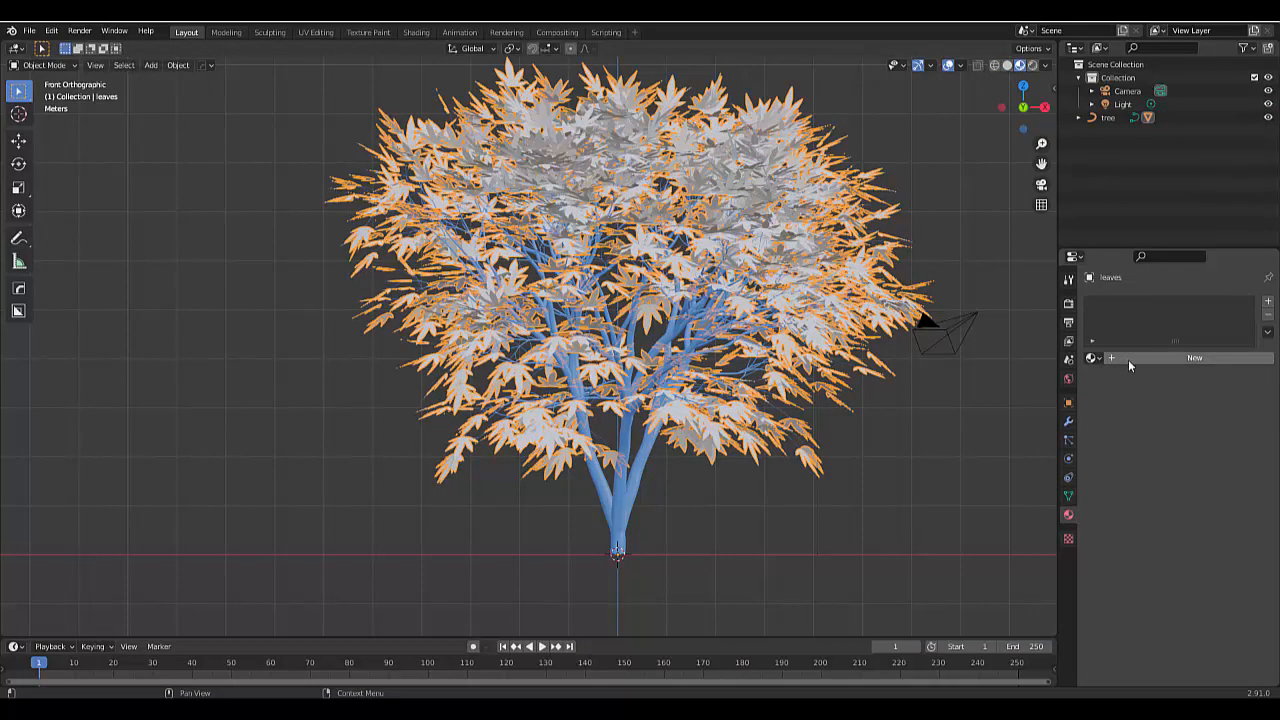
{"action": "left_click", "coordinate": [1172, 359]}
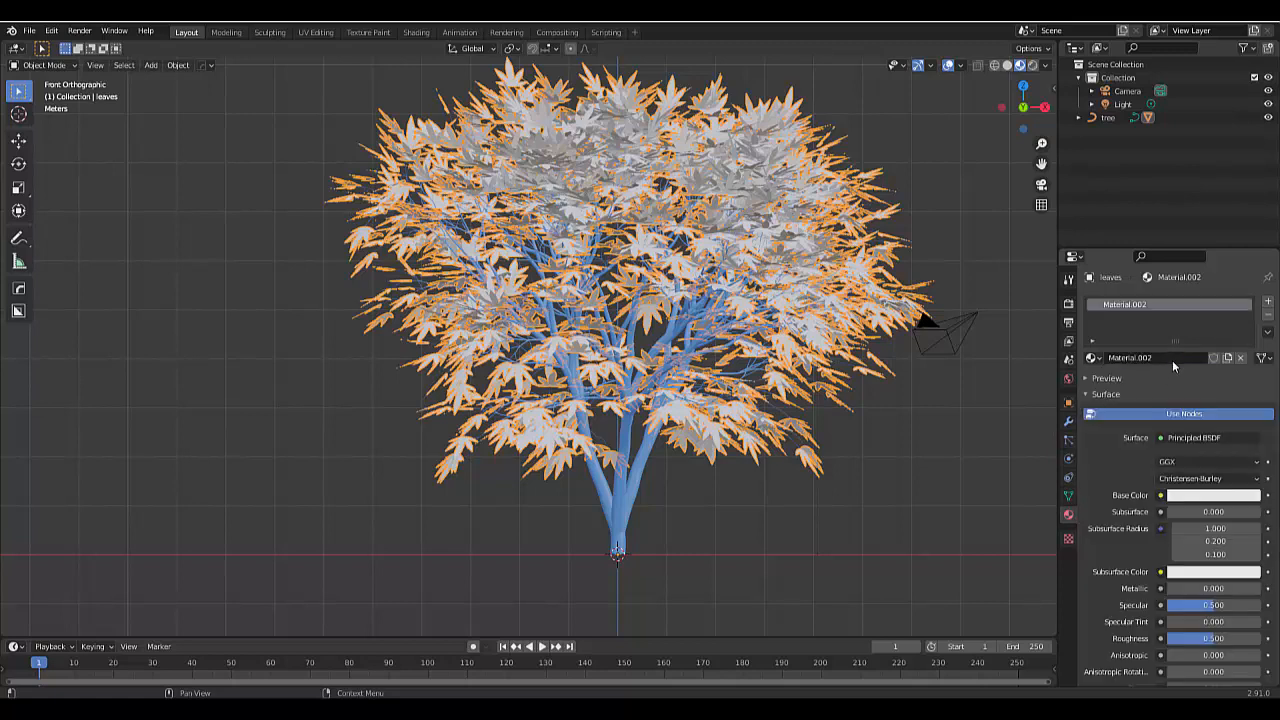
{"action": "left_click", "coordinate": [1184, 497]}
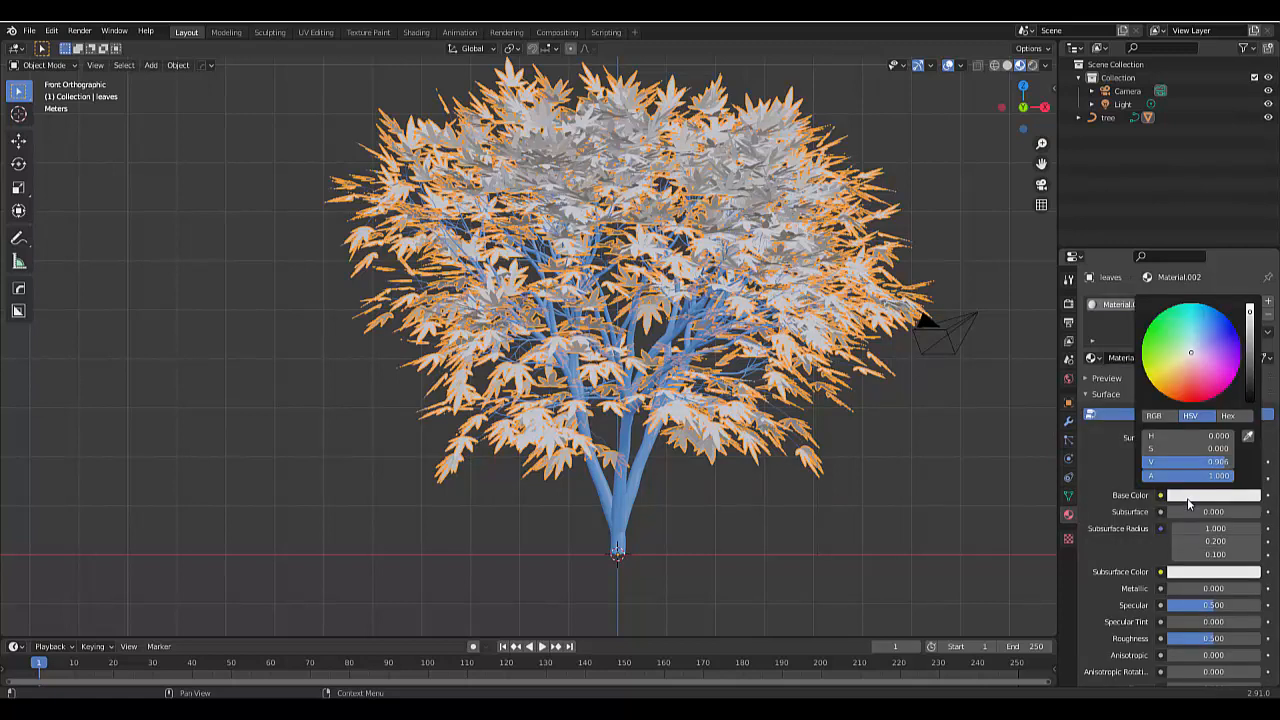
{"action": "left_click", "coordinate": [1176, 387]}
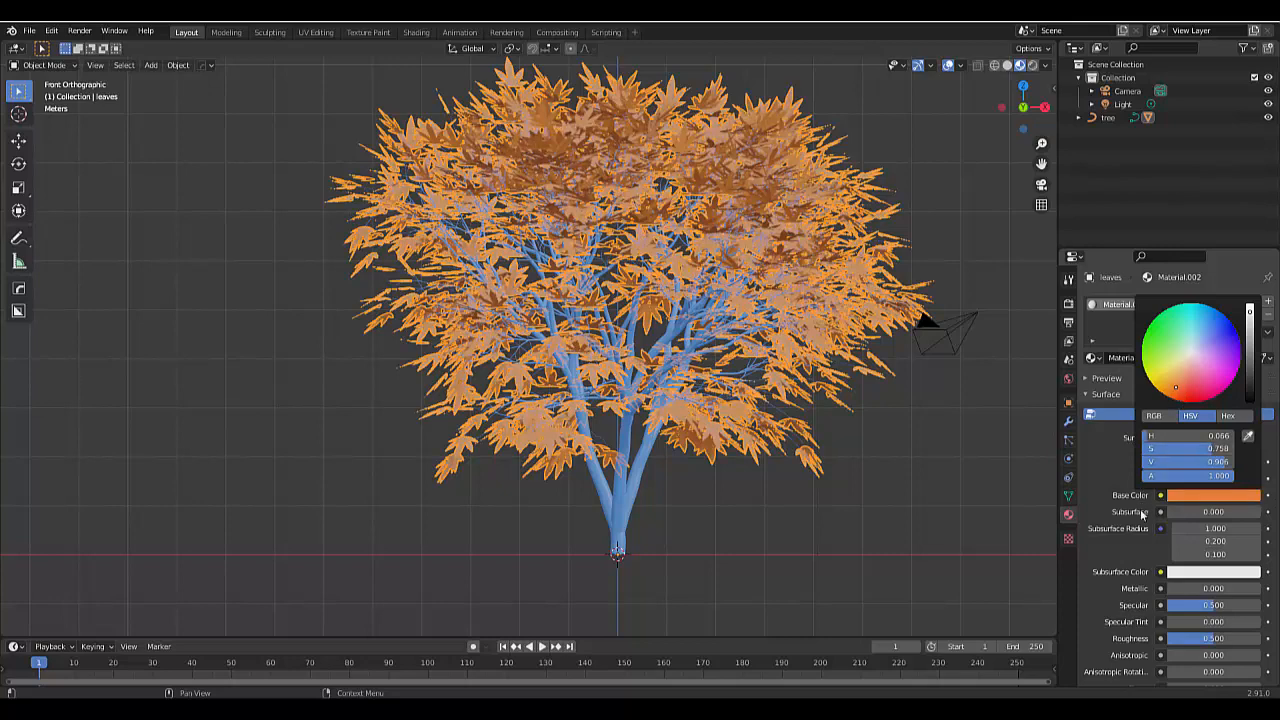
Step: Change the leaf material's surface shader to Emission and give it a warm, near-white color
{"action": "left_click", "coordinate": [1188, 439]}
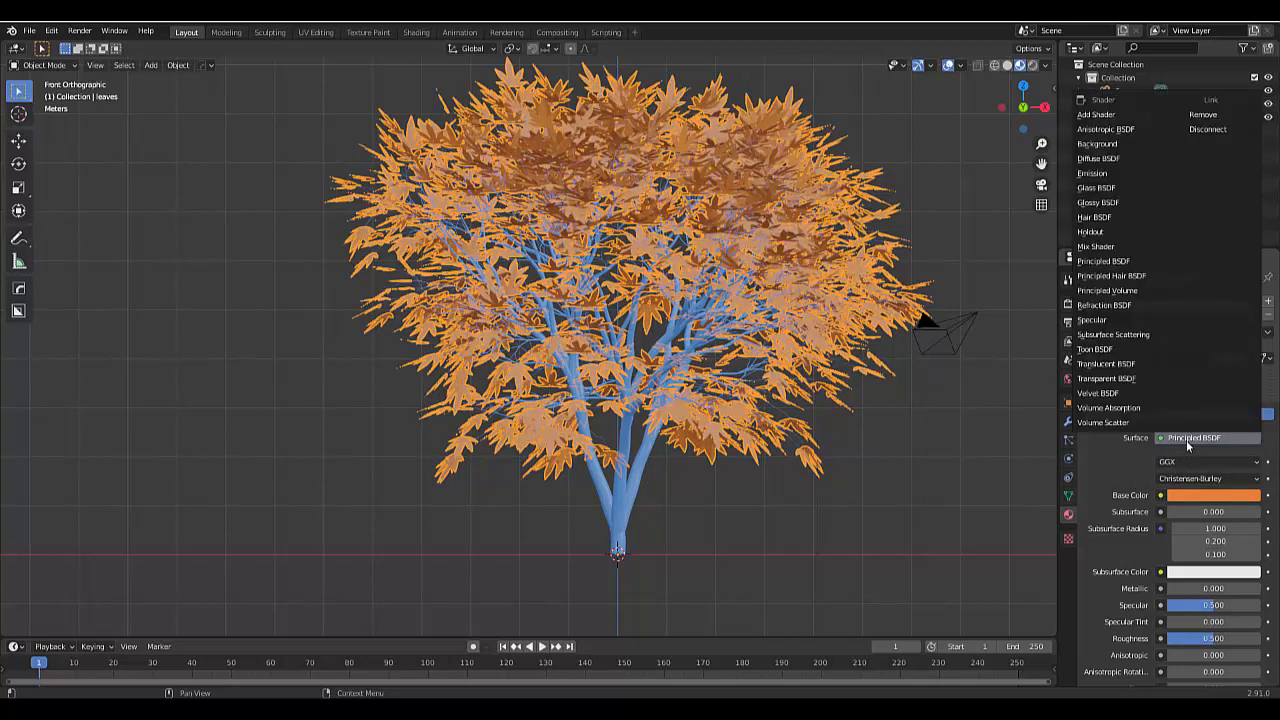
{"action": "left_click", "coordinate": [1091, 174]}
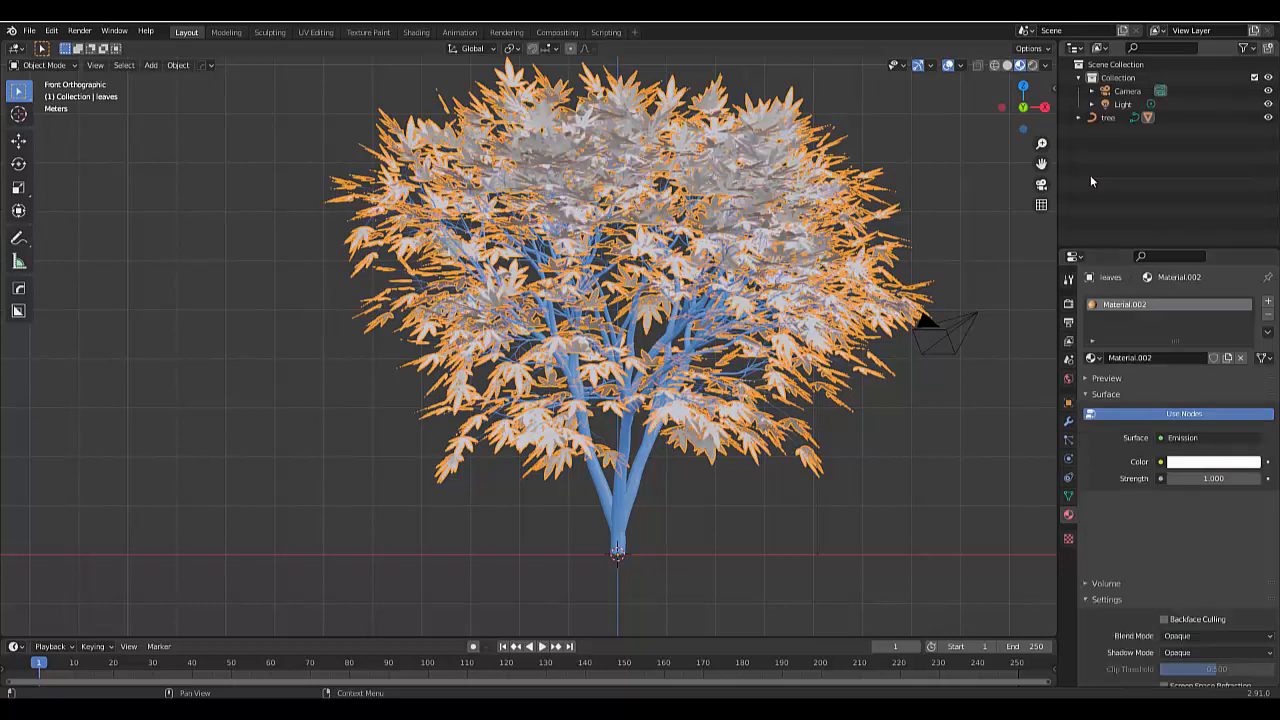
{"action": "left_click", "coordinate": [1203, 464]}
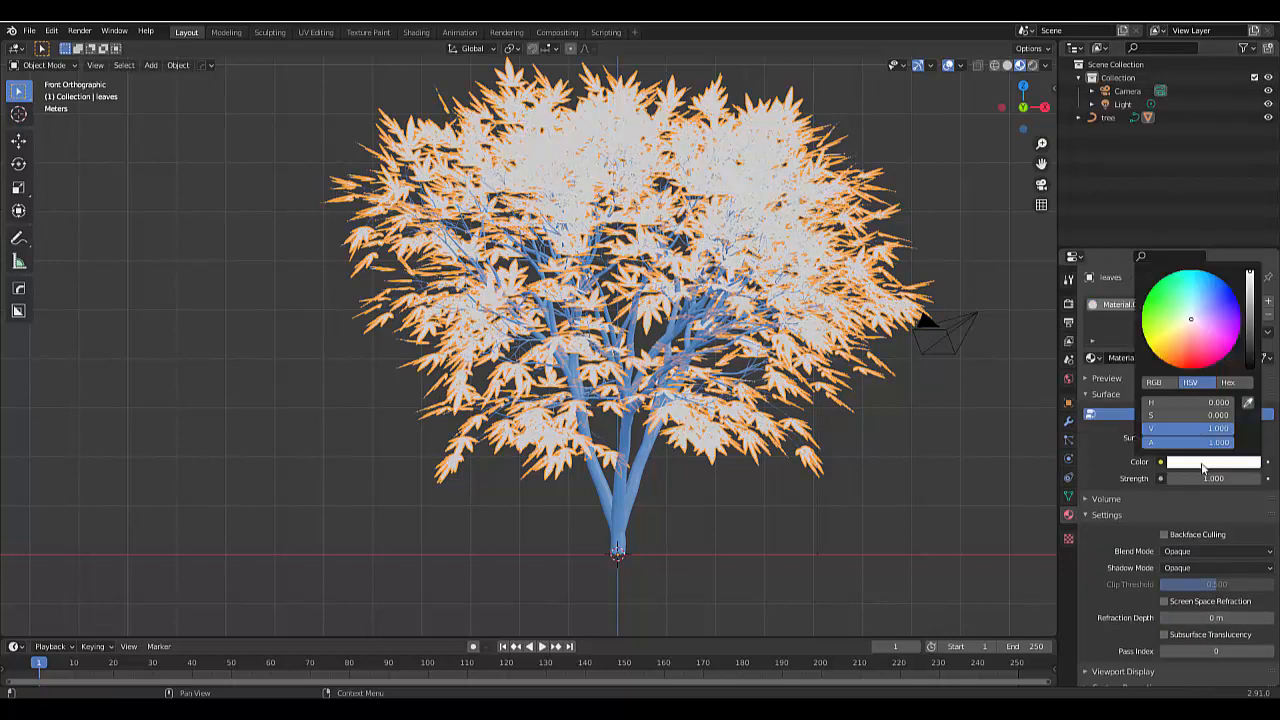
{"action": "left_click_drag", "start_coordinate": [1158, 318], "coordinate": [1163, 355]}
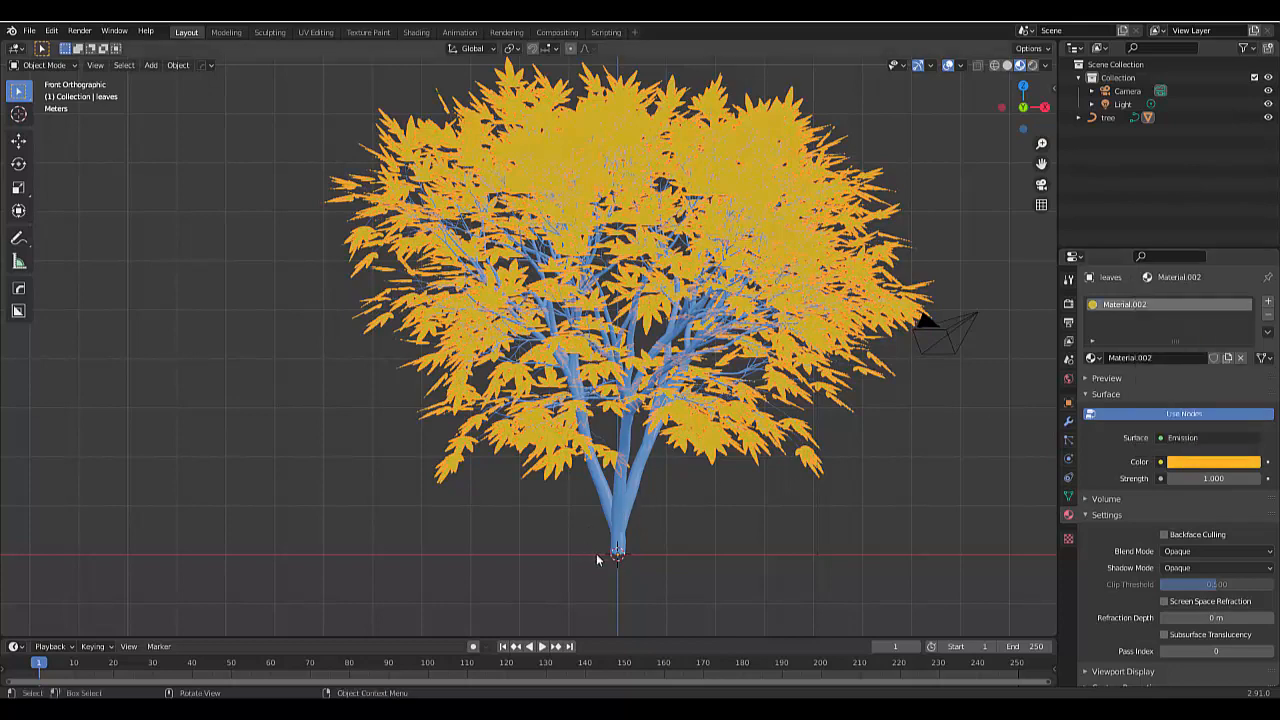
{"action": "left_click", "coordinate": [1186, 462]}
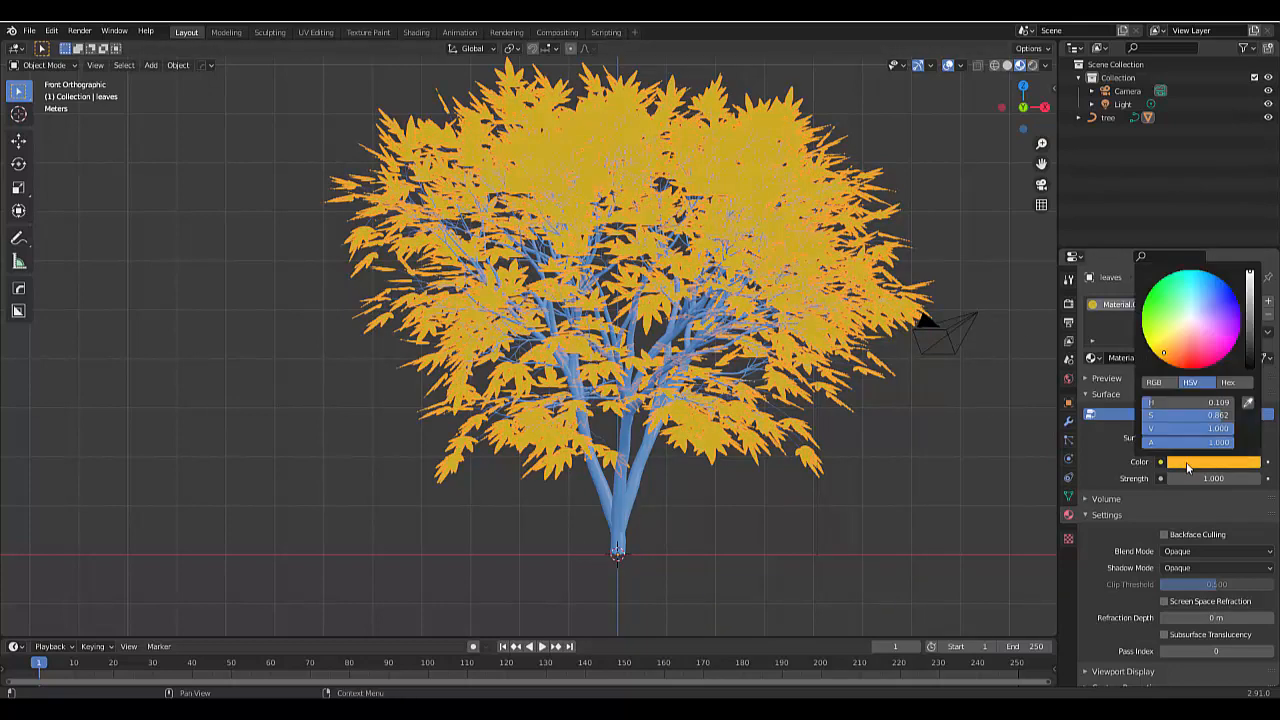
{"action": "mouse_move", "coordinate": [1190, 357]}
{"action": "left_mouse_down"}
{"action": "mouse_move", "coordinate": [1223, 342]}
{"action": "mouse_move", "coordinate": [1226, 294]}
{"action": "mouse_move", "coordinate": [1193, 276]}
{"action": "mouse_move", "coordinate": [1160, 284]}
{"action": "mouse_move", "coordinate": [1180, 279]}
{"action": "mouse_move", "coordinate": [1188, 322]}
{"action": "left_mouse_up"}
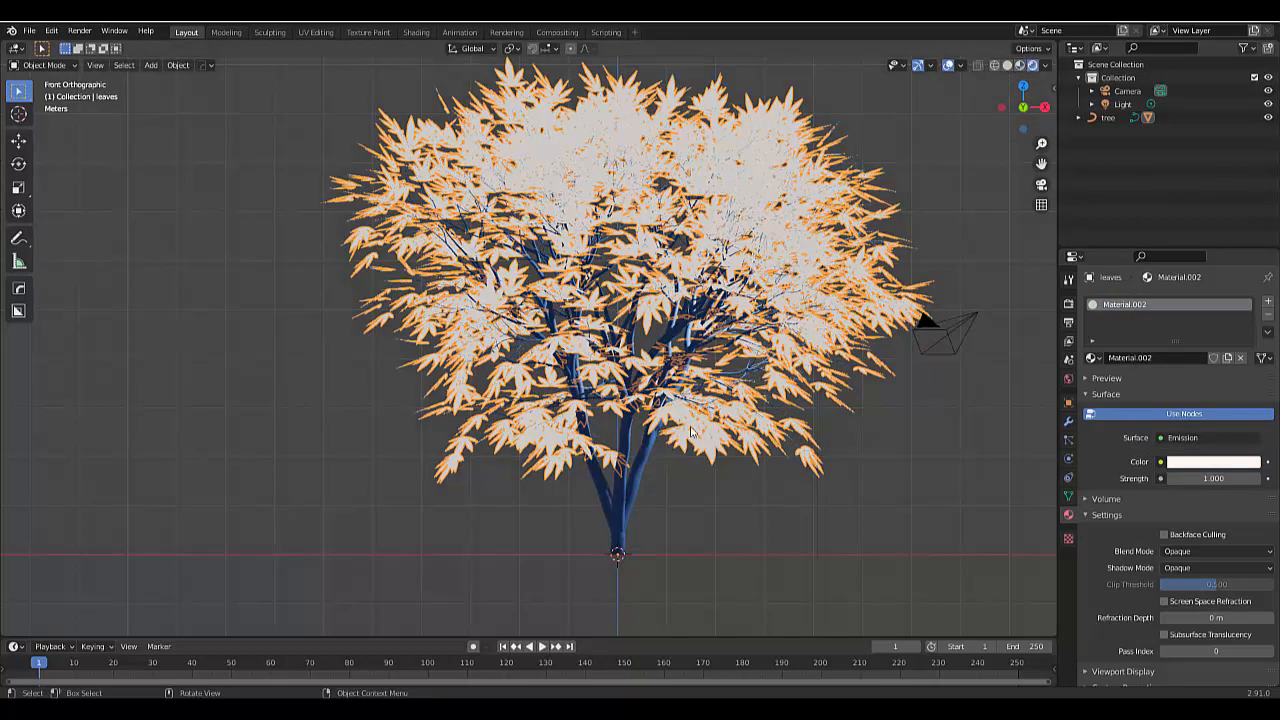
Step: Align the scene camera to the current front view of the tree
{"action": "left_click", "coordinate": [1039, 182]}
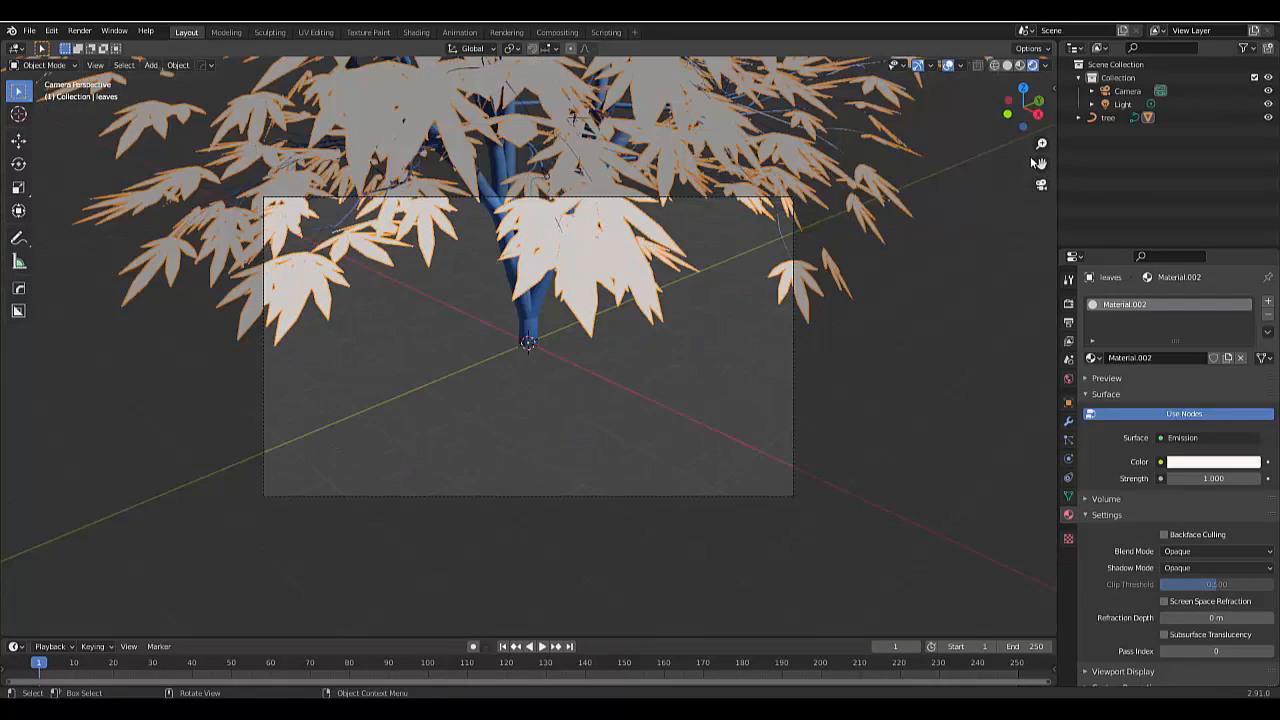
{"action": "left_click", "coordinate": [1041, 184]}
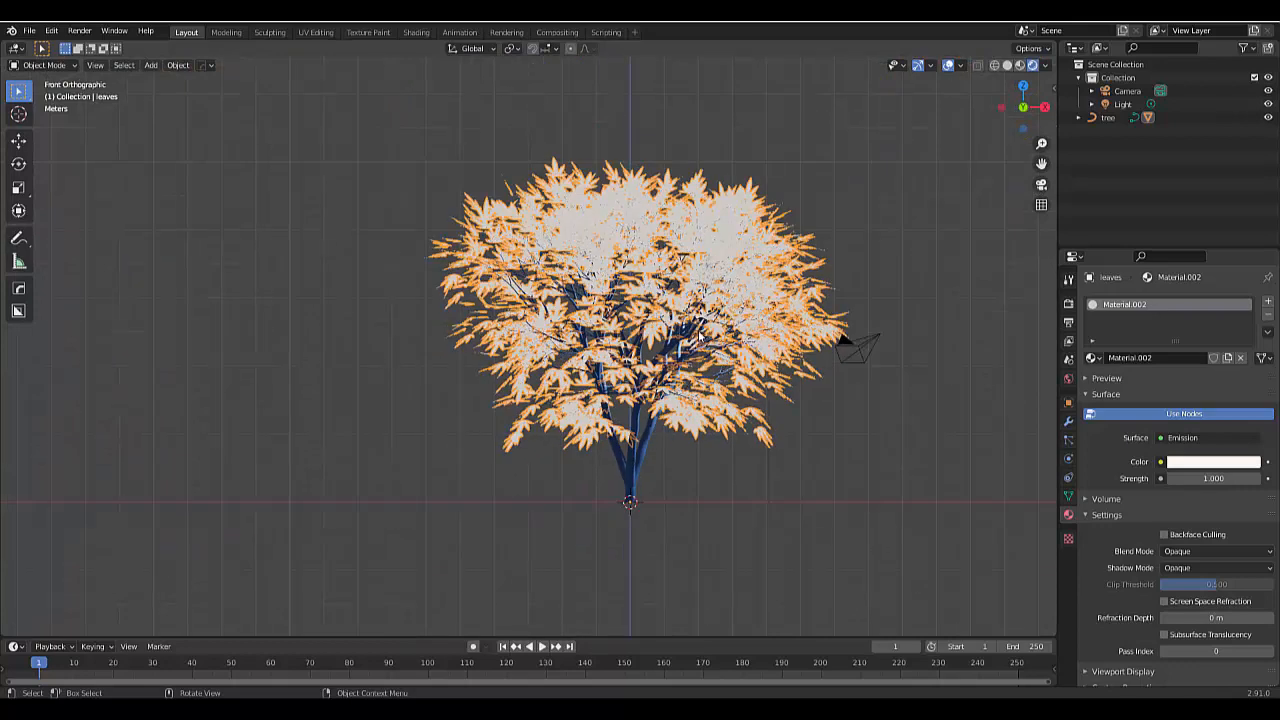
{"action": "scroll", "coordinate": [699, 334], "scroll_direction": "up", "scroll_amount": 1}
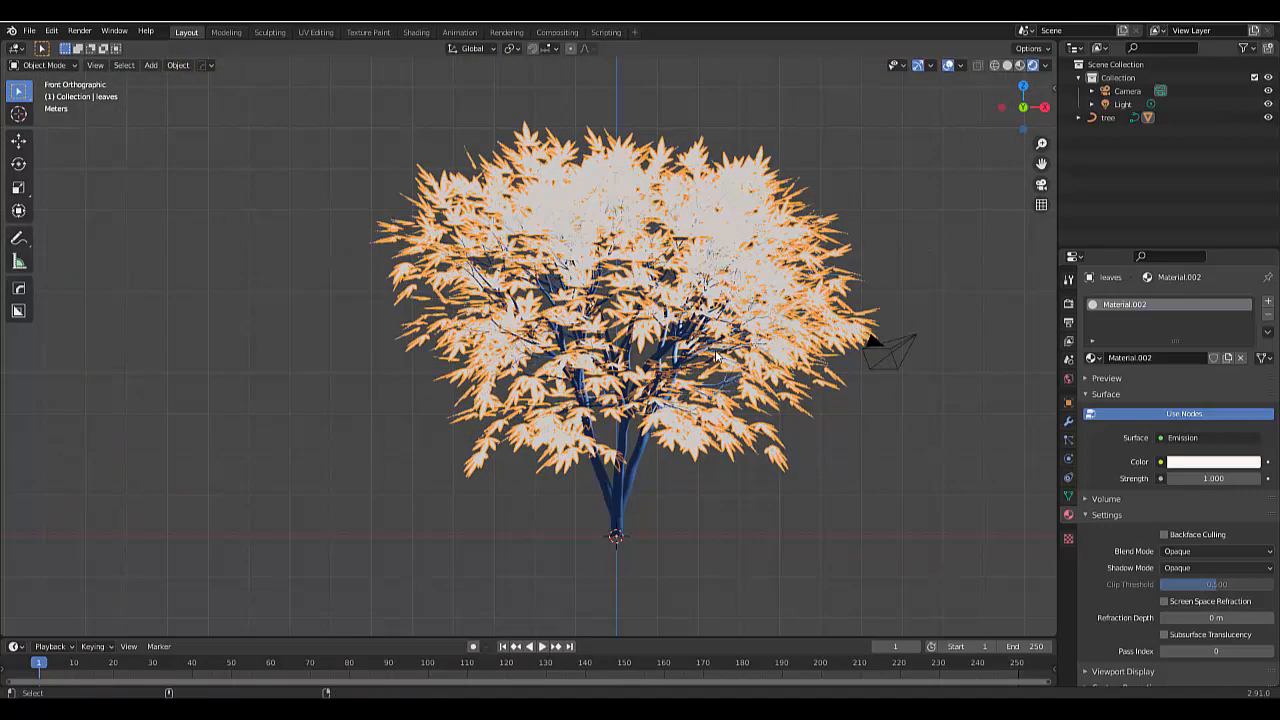
{"action": "key", "text": "KP_0"}
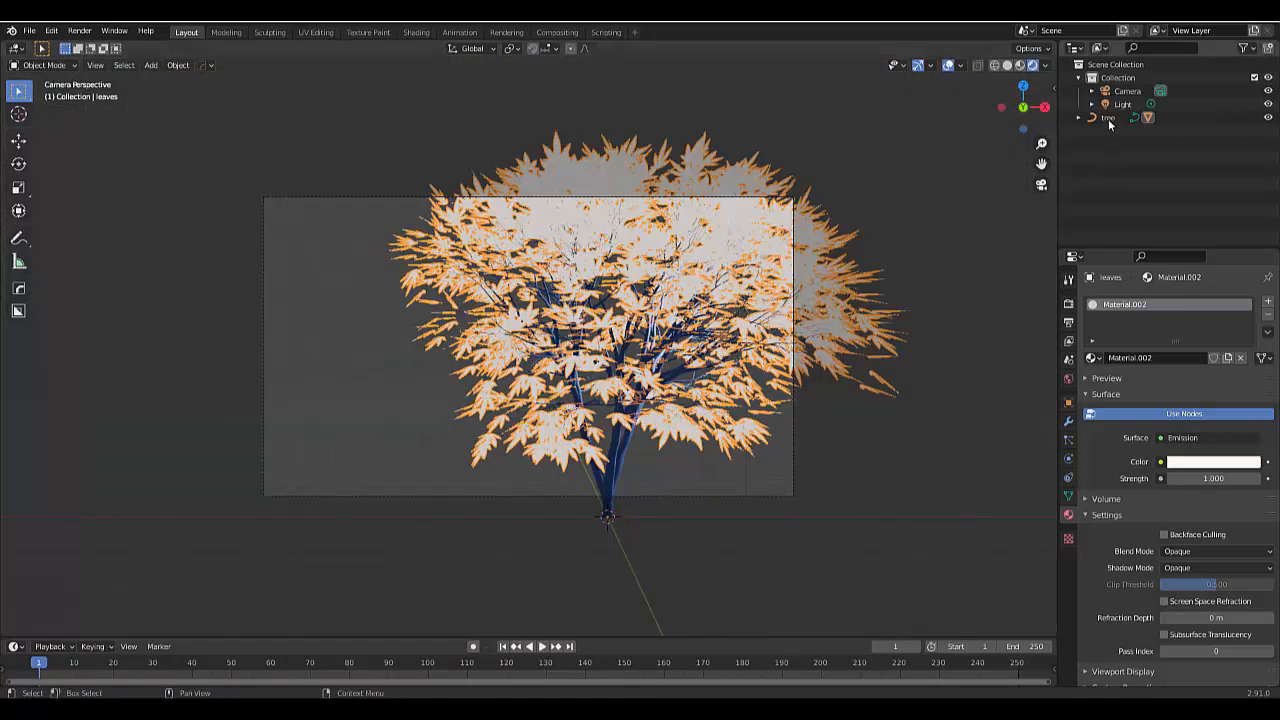
Step: Shift the camera about 2 m along X to centre the tree and set its focal length to 34 mm
{"action": "left_click", "coordinate": [1127, 91]}
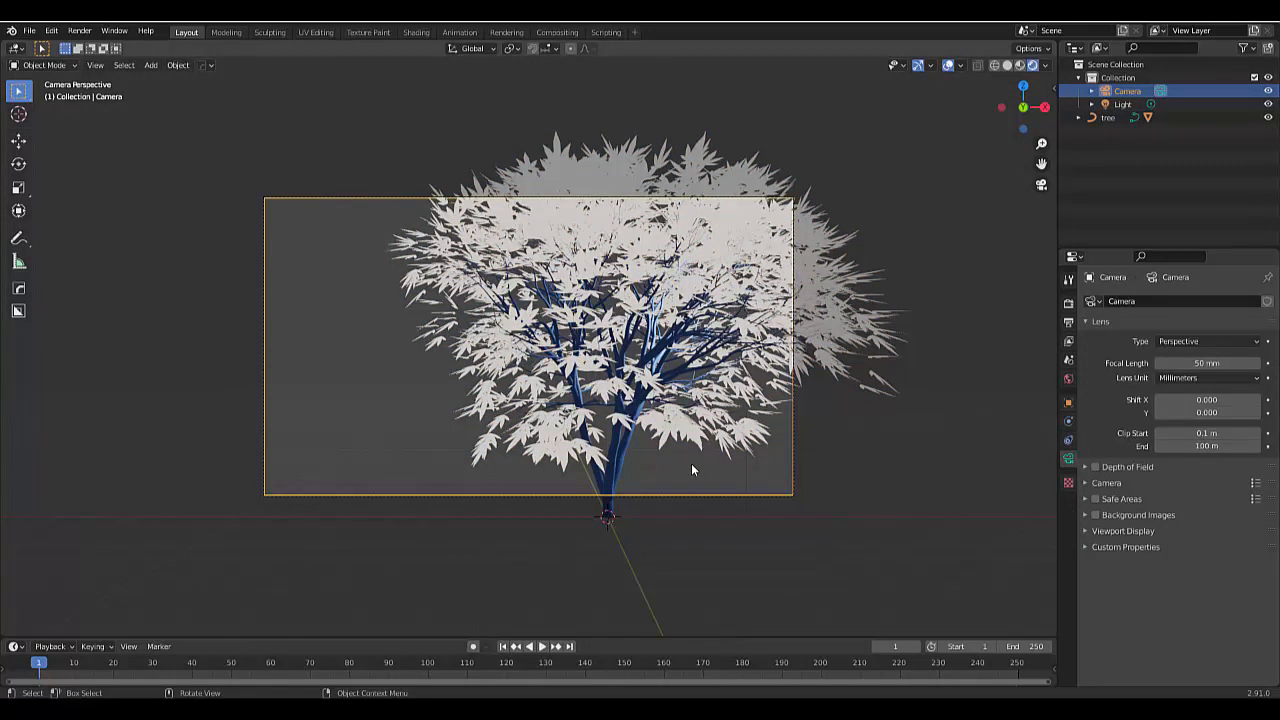
{"action": "key", "text": "g"}
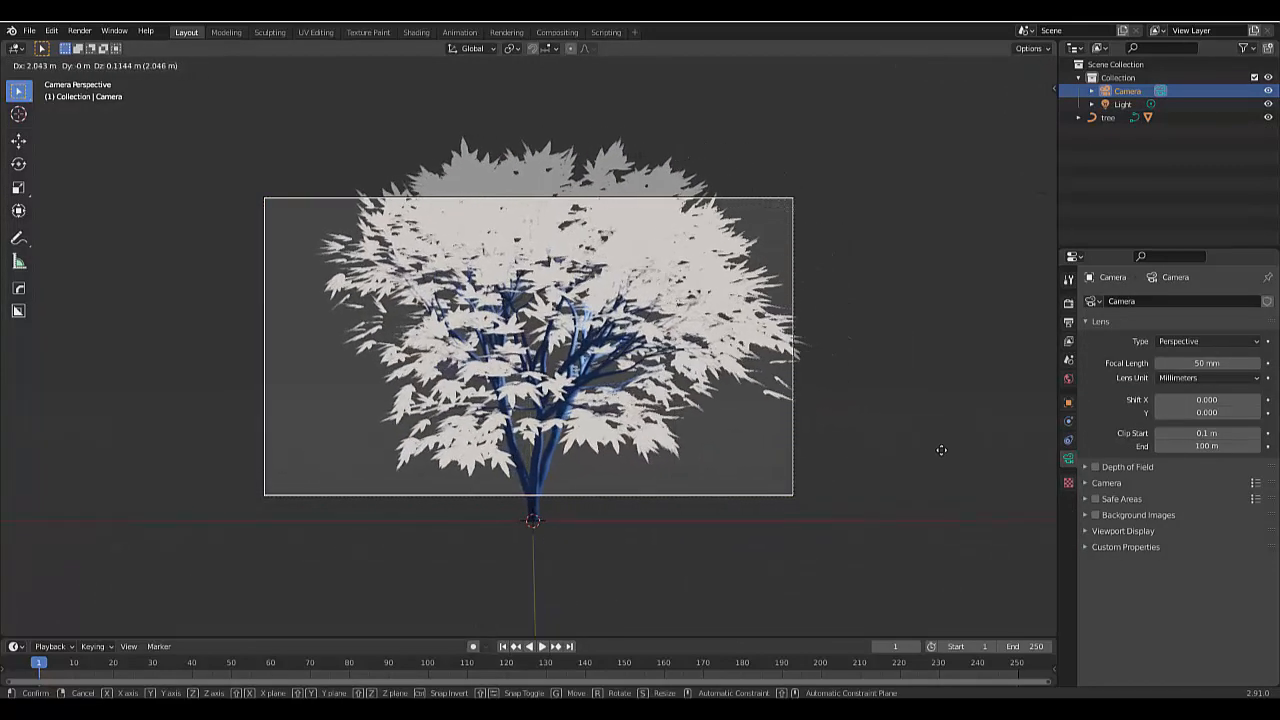
{"action": "left_click", "coordinate": [1000, 457]}
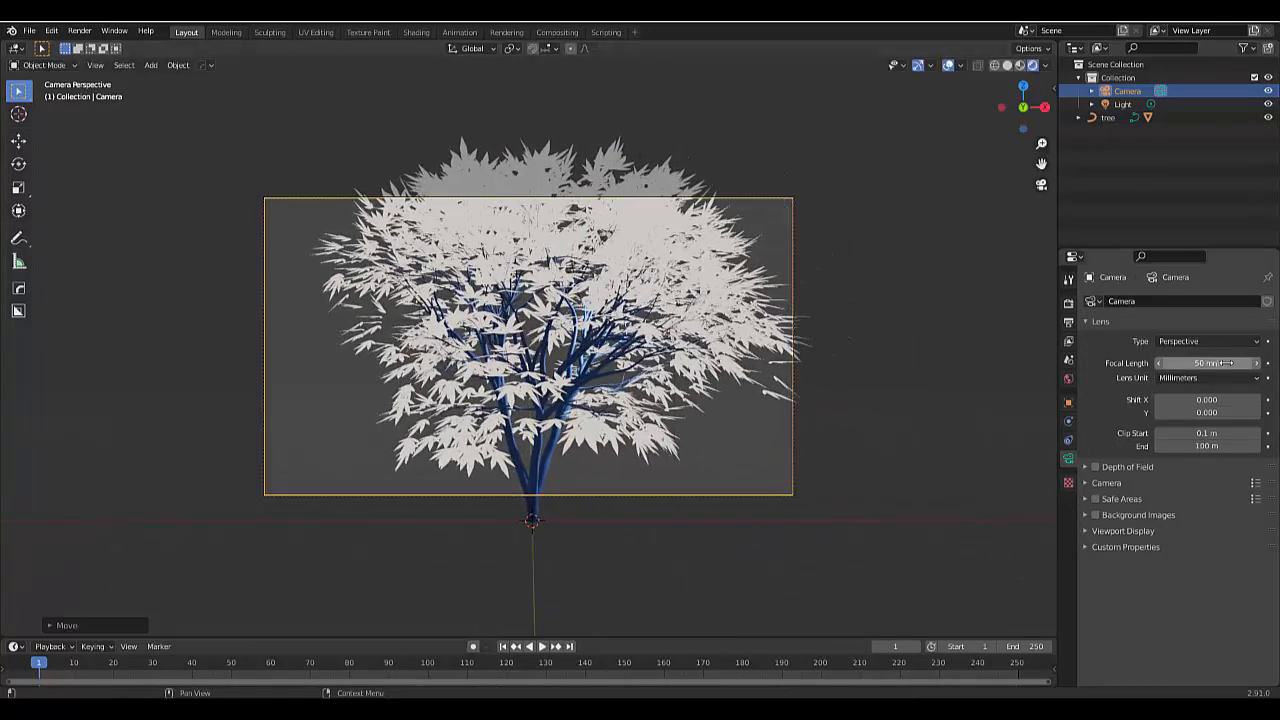
{"action": "left_click_drag", "start_coordinate": [1225, 363], "coordinate": [1176, 363]}
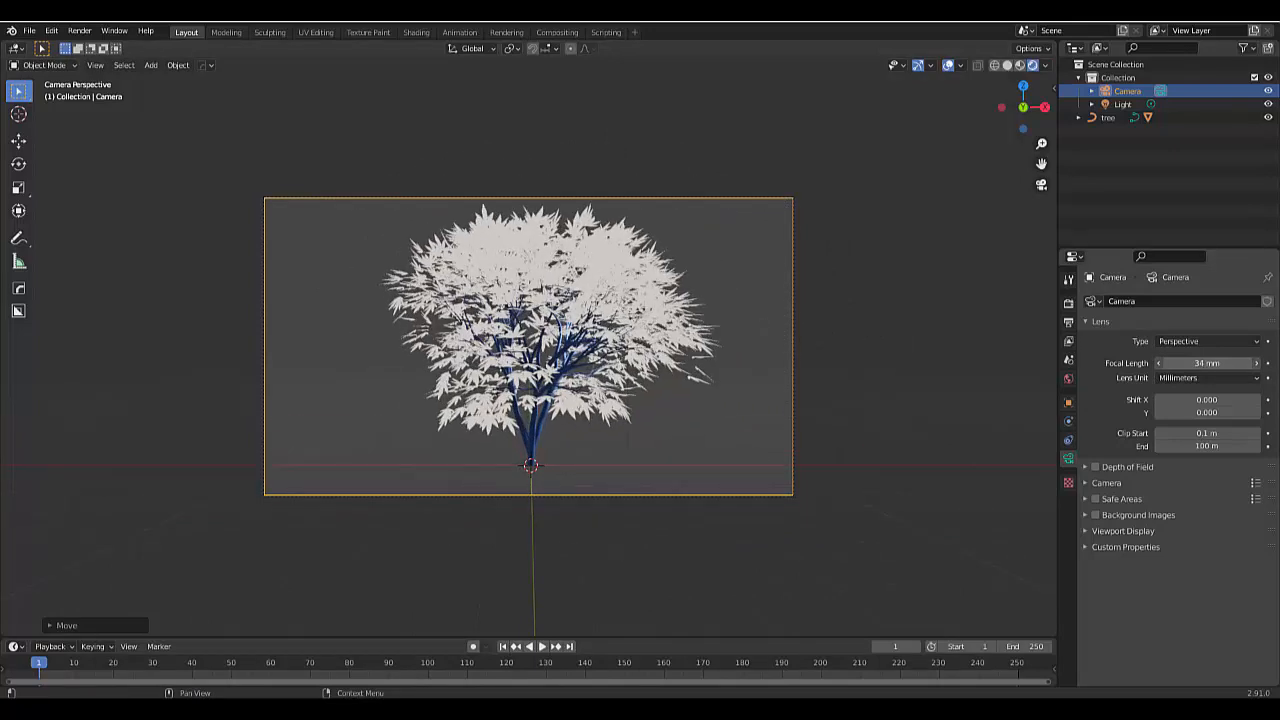
Step: Move the tree together with its leaves about 14.85 m in the negative X direction
{"action": "scroll", "coordinate": [621, 362], "scroll_direction": "up", "scroll_amount": 5}
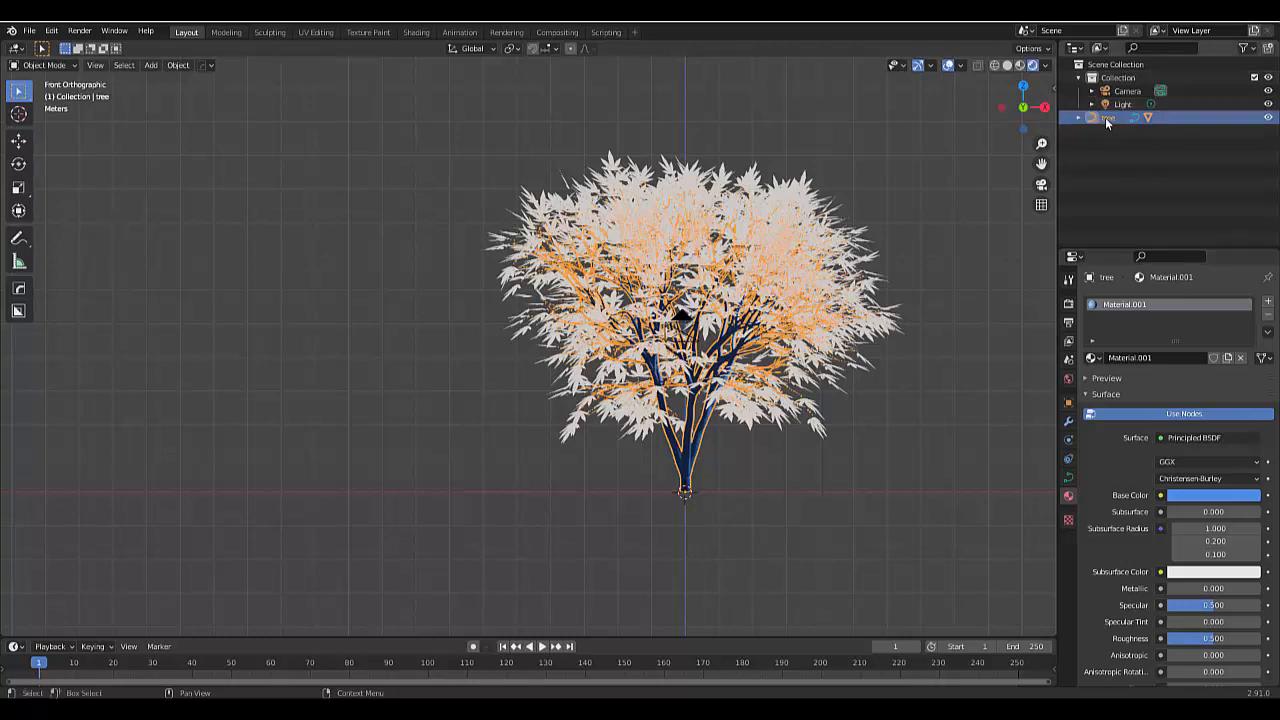
{"action": "left_click", "coordinate": [1078, 117]}
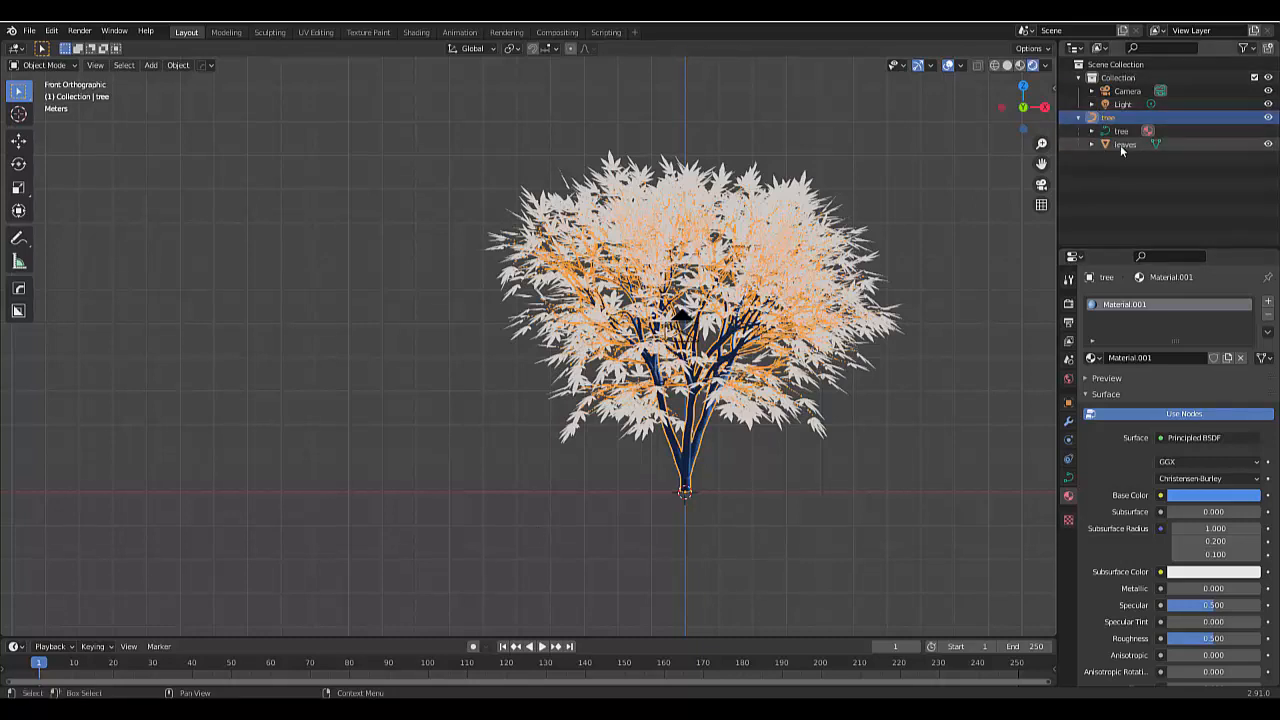
{"action": "left_click", "coordinate": [1126, 145], "text": "ctrl"}
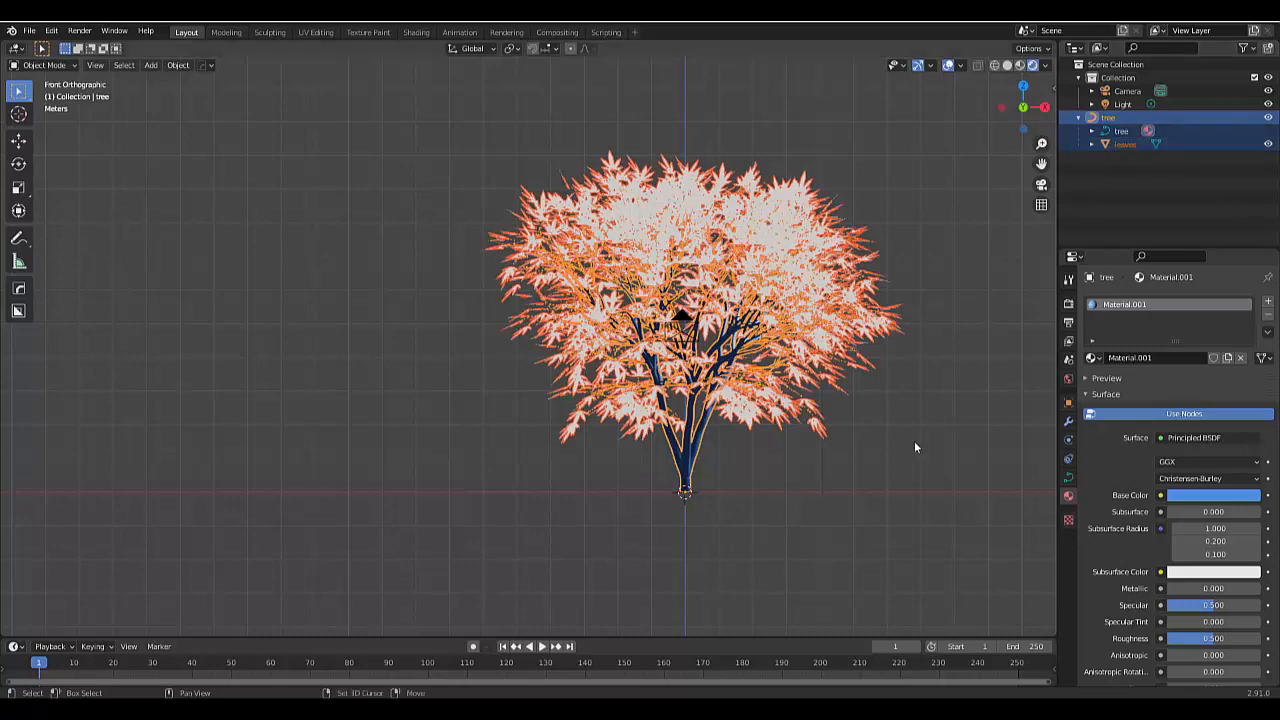
{"action": "key", "text": "g"}
{"action": "key", "text": "x"}
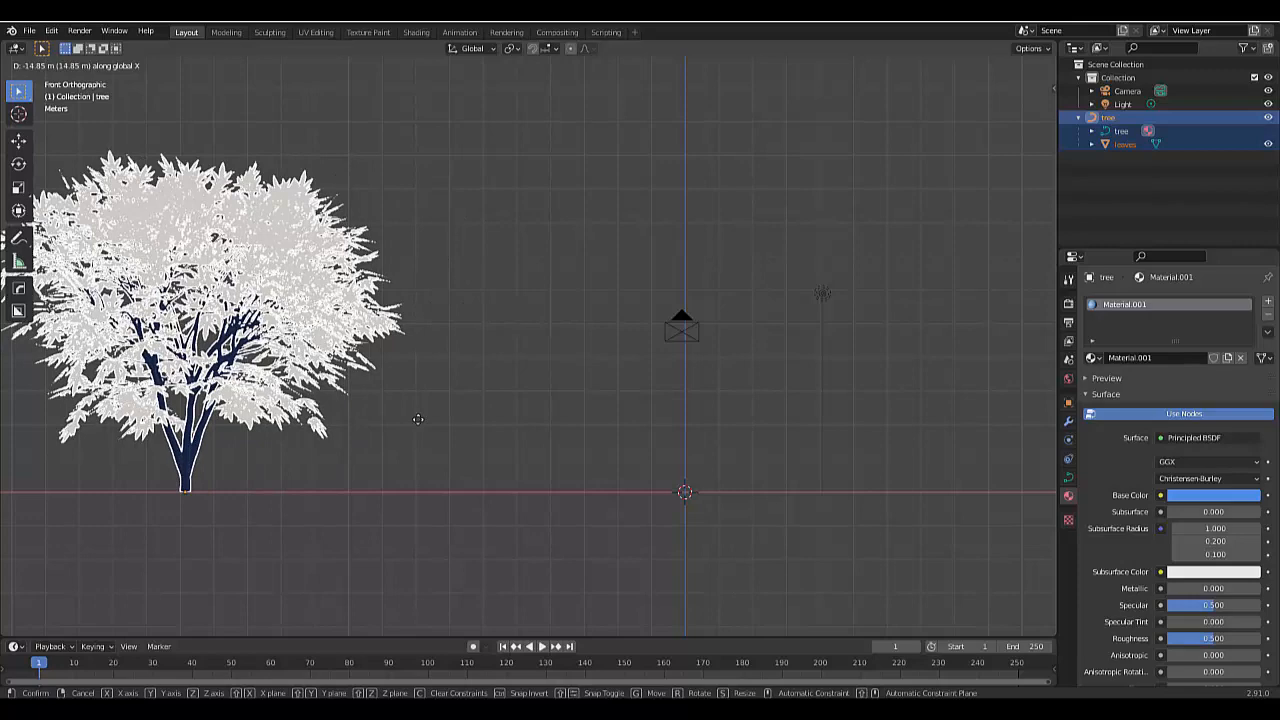
{"action": "left_click", "coordinate": [418, 419]}
{"action": "left_click", "coordinate": [537, 490]}
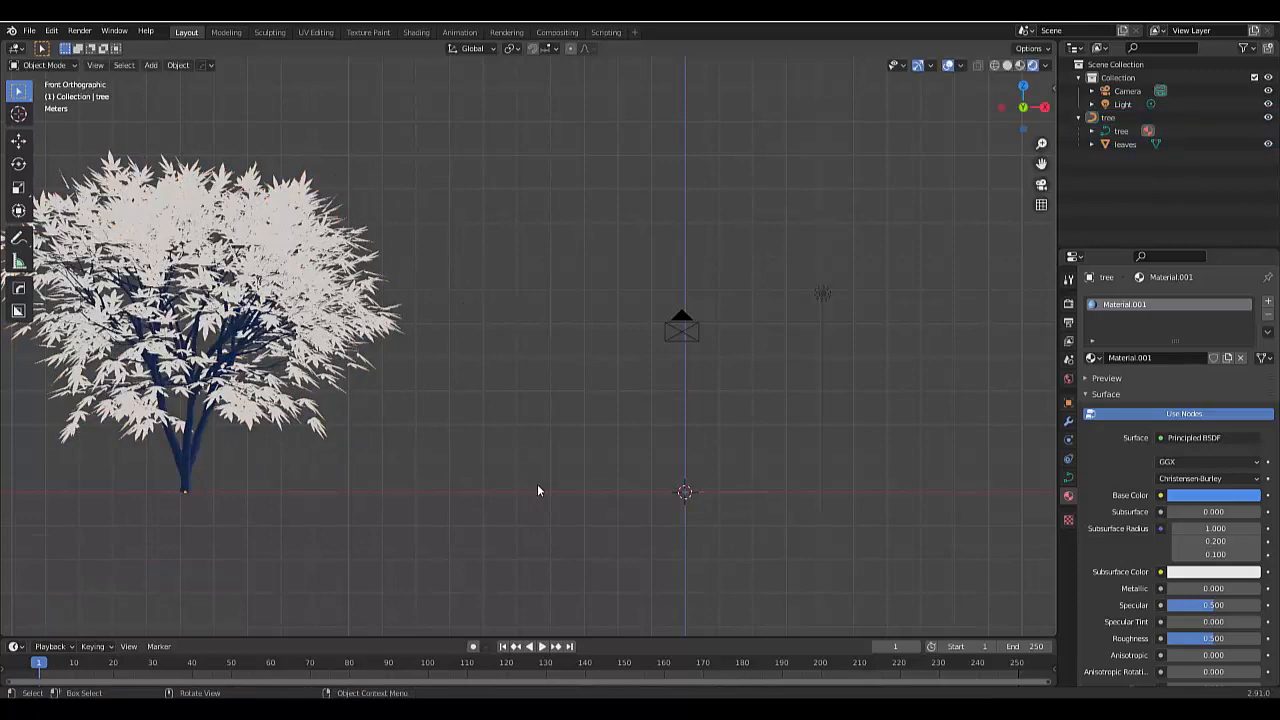
Step: Add a second tree with Sapling Tree Gen and load the willow preset
{"action": "key", "text": "shift+a"}
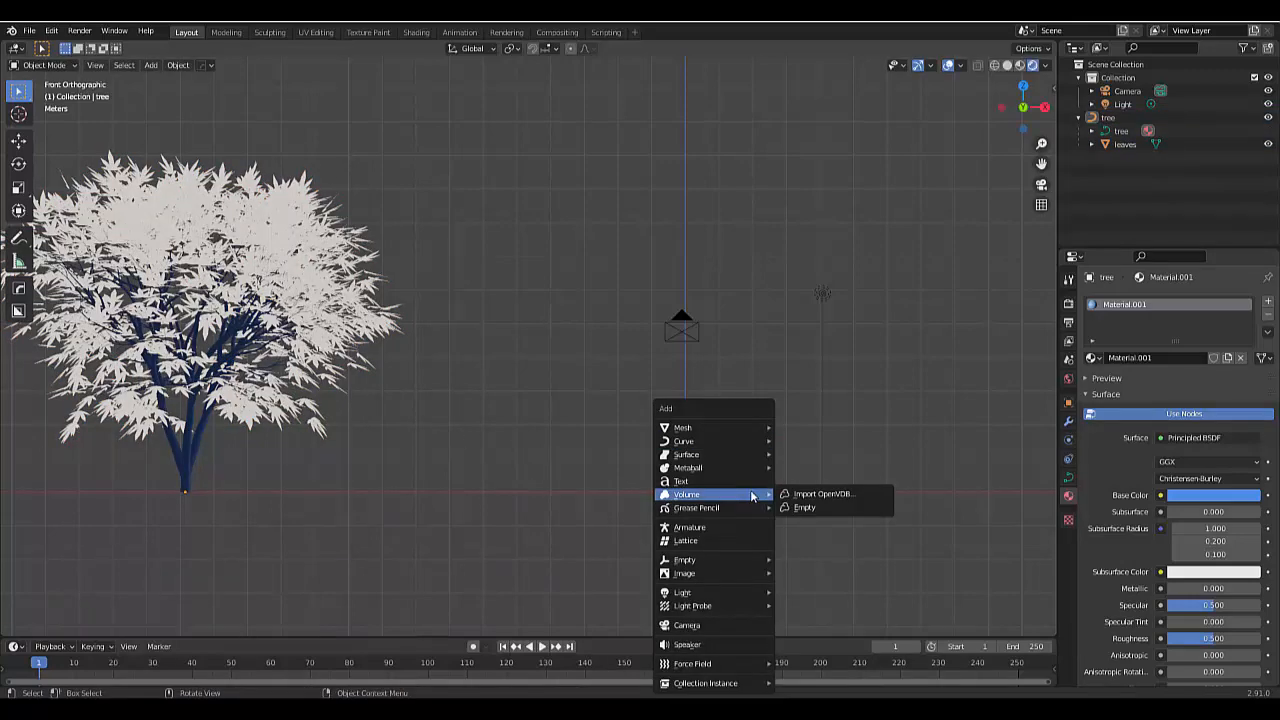
{"action": "mouse_move", "coordinate": [742, 439]}
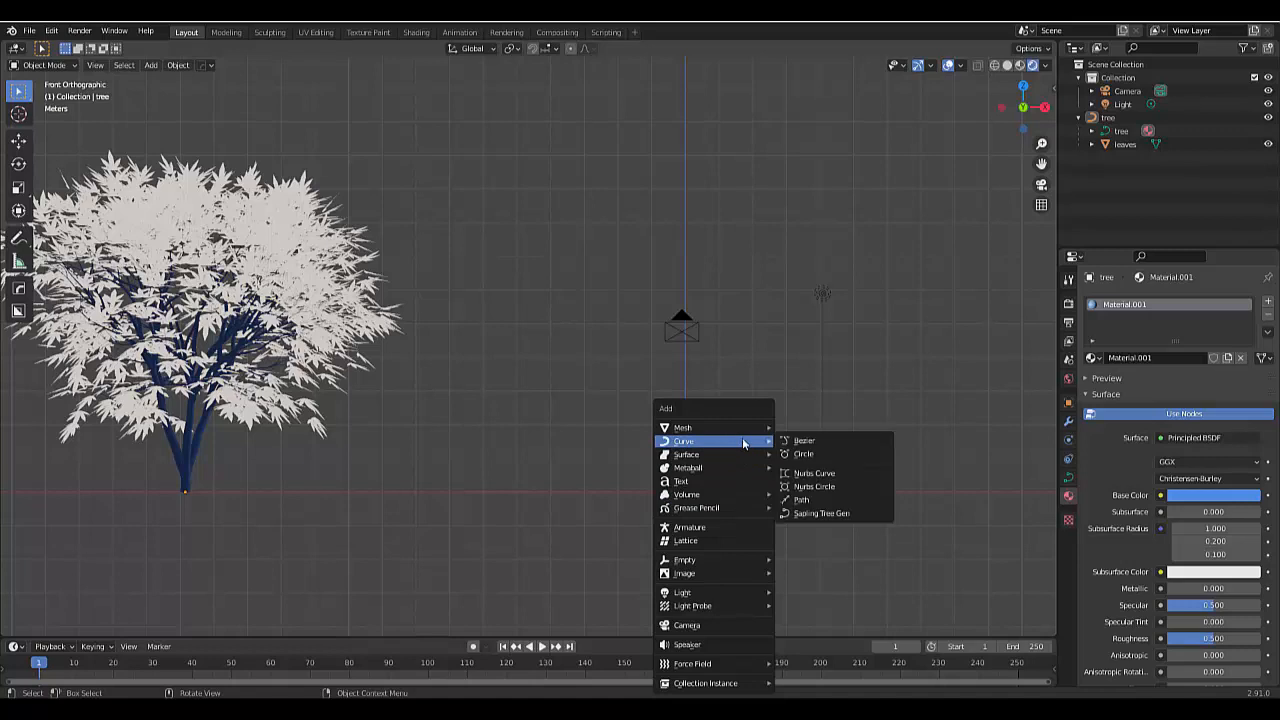
{"action": "left_click", "coordinate": [830, 514]}
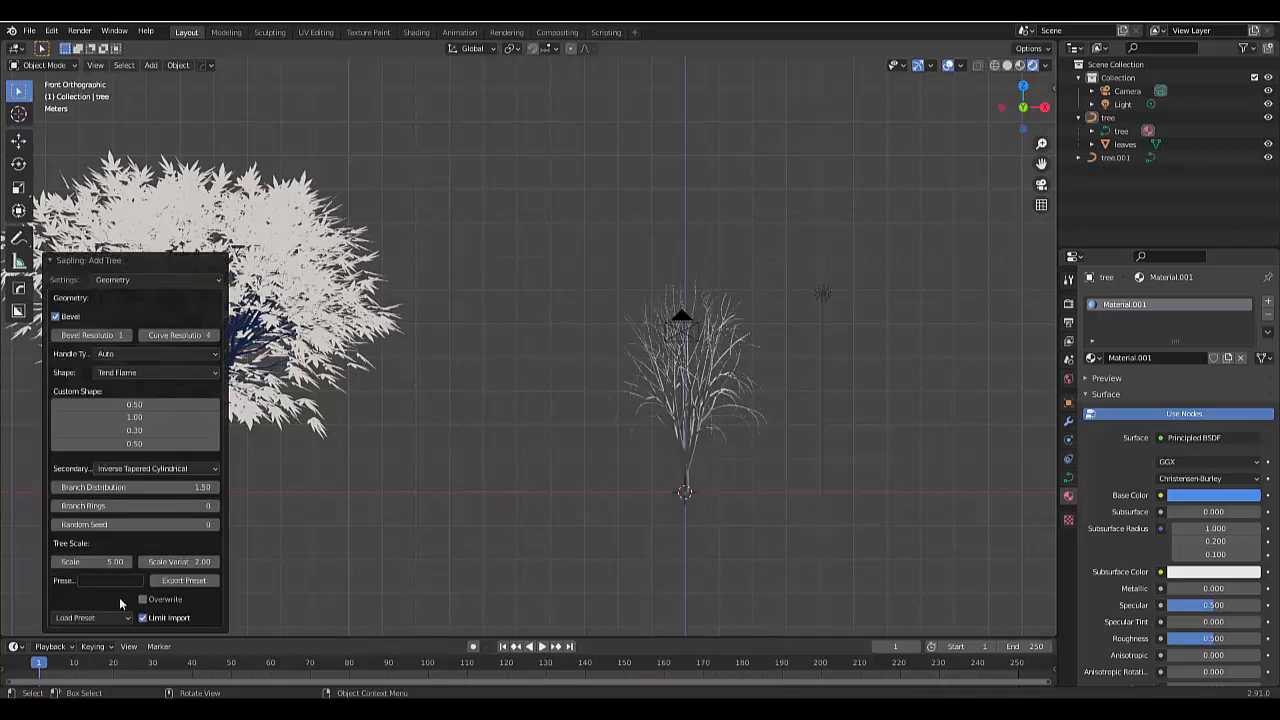
{"action": "left_click", "coordinate": [88, 618]}
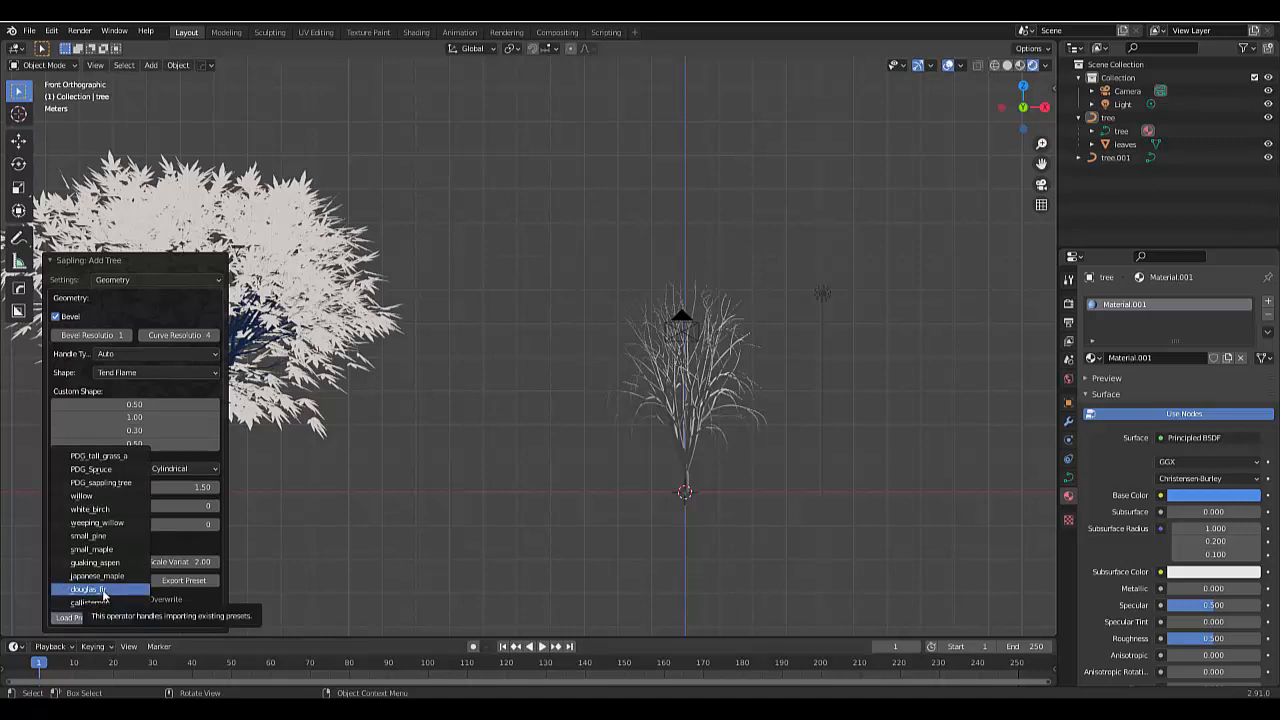
{"action": "left_click", "coordinate": [99, 502]}
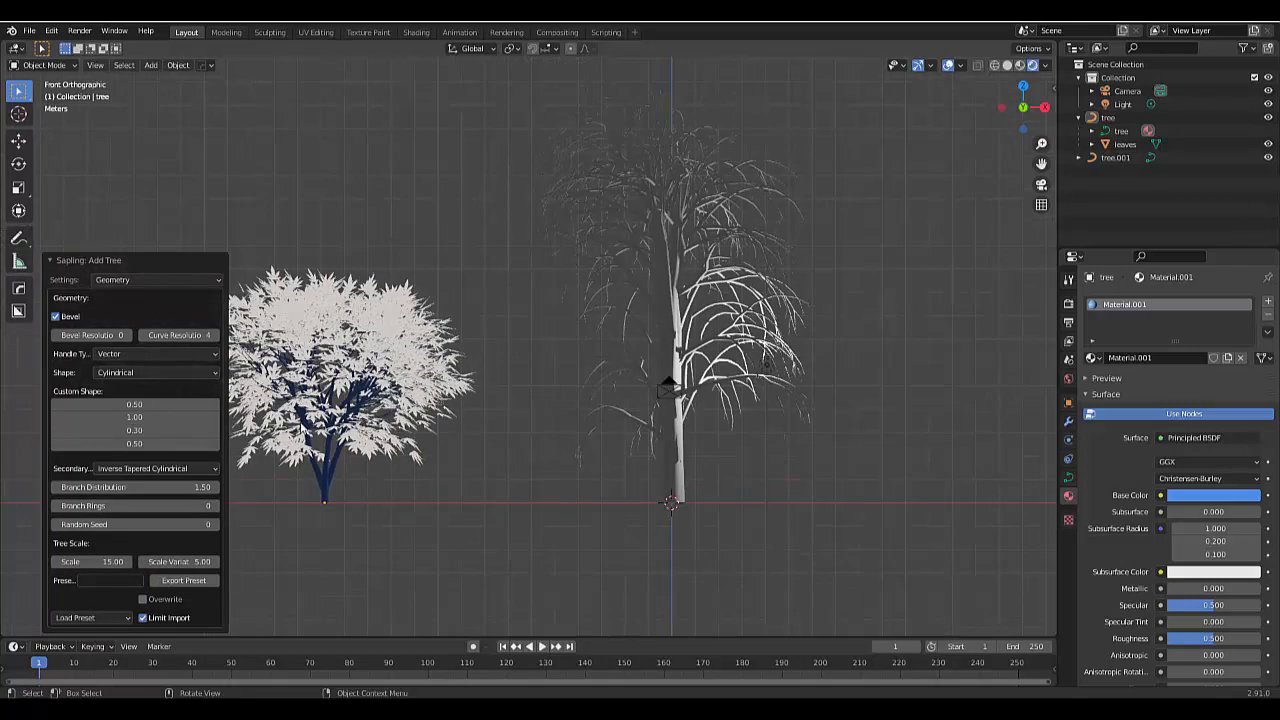
Step: Show hexagonal leaves on the willow in the Sapling leaf settings and set their Leaf Scale to 0.8
{"action": "left_click", "coordinate": [132, 280]}
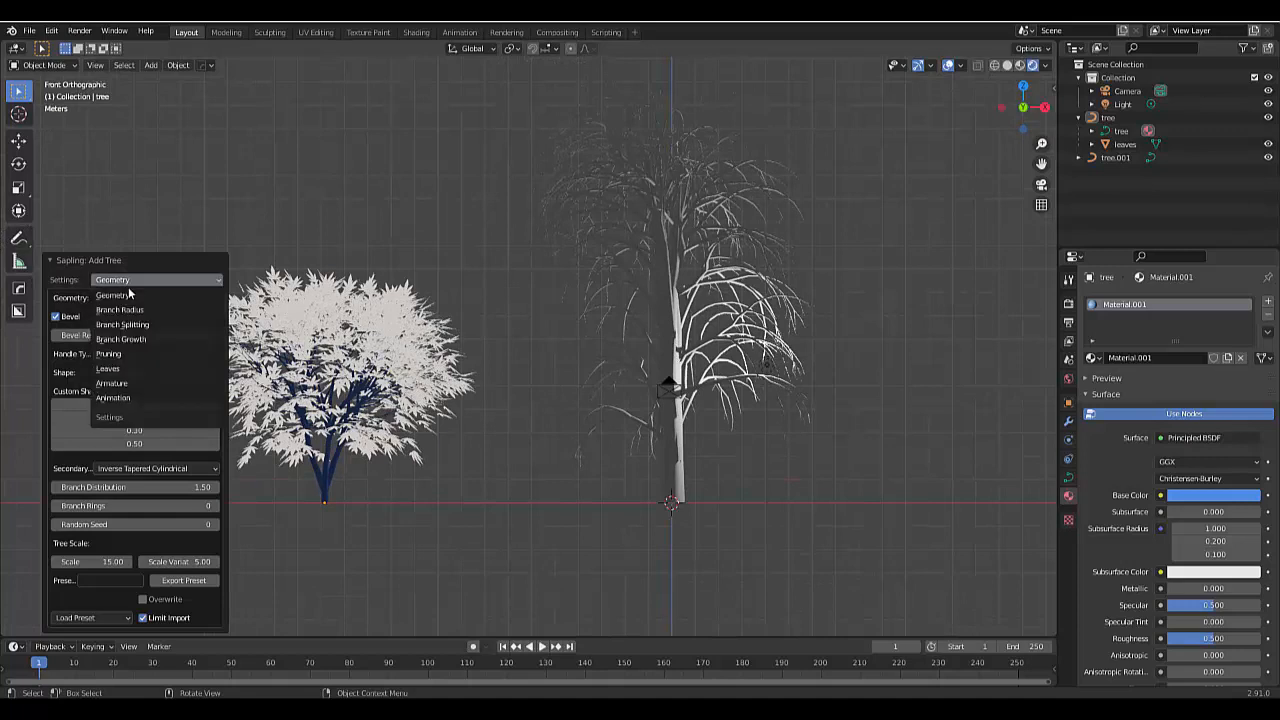
{"action": "left_click", "coordinate": [132, 370]}
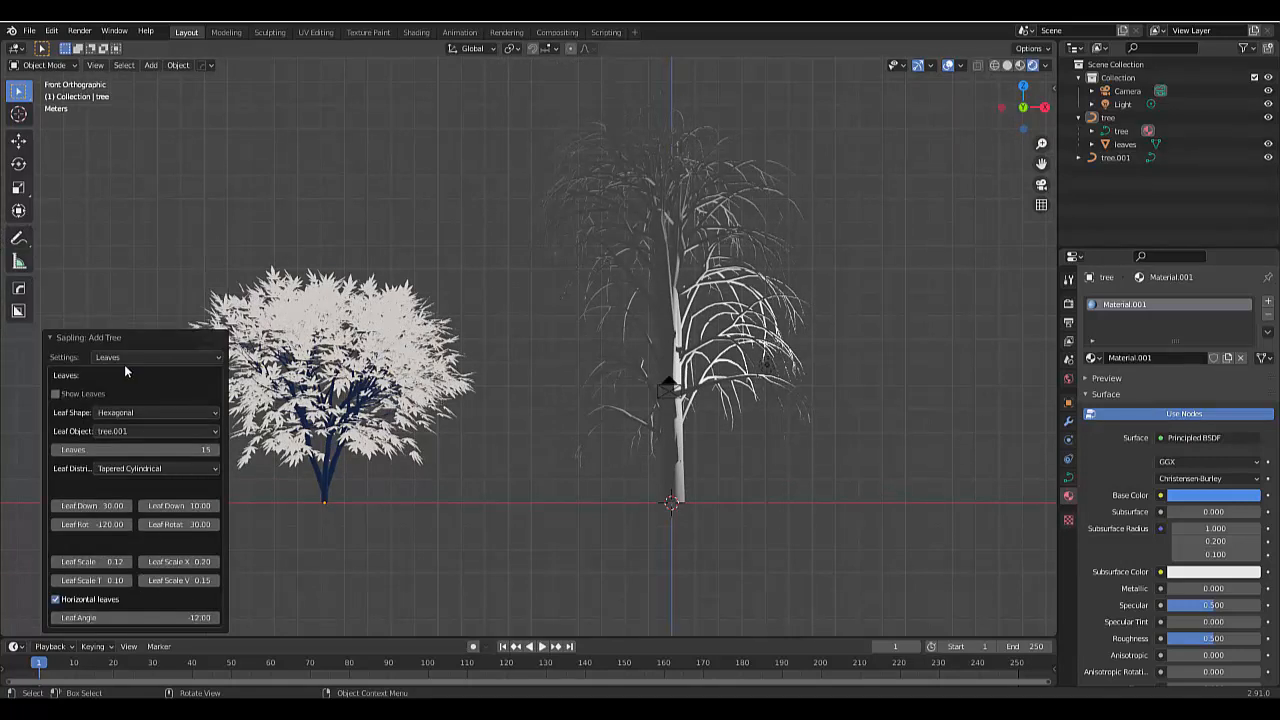
{"action": "left_click", "coordinate": [56, 393]}
{"action": "left_click_drag", "start_coordinate": [94, 562], "coordinate": [319, 562]}
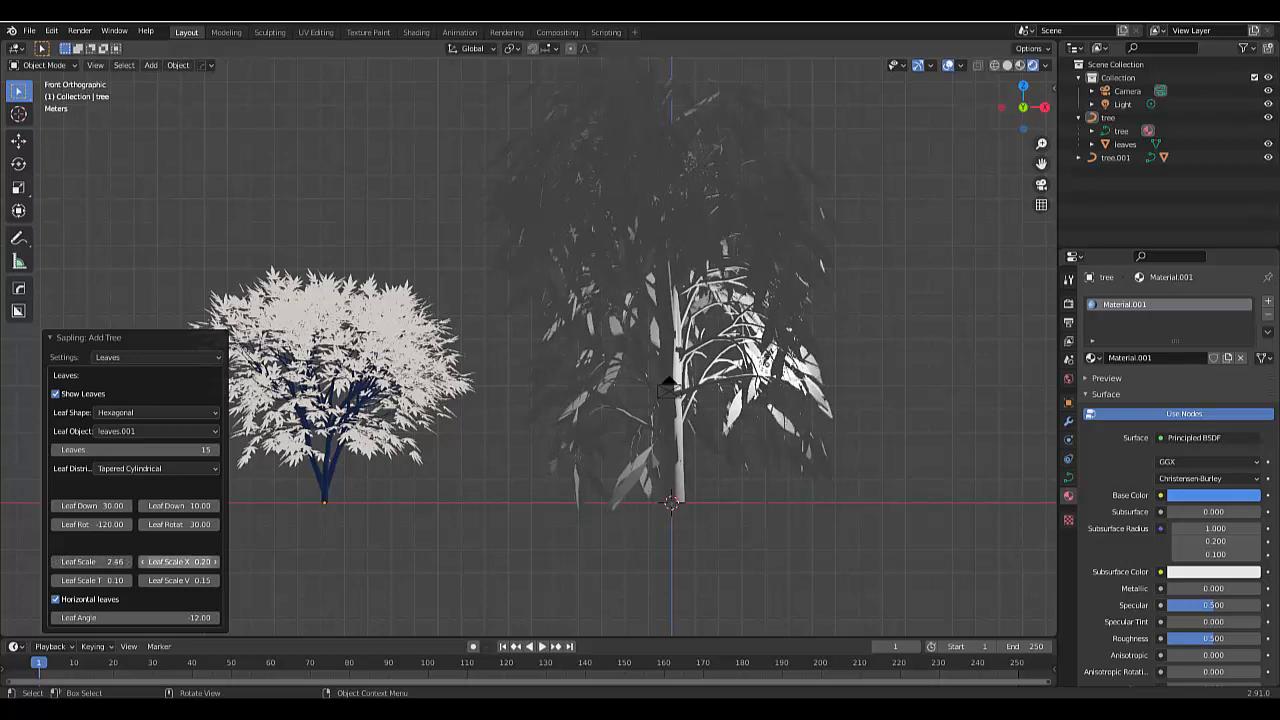
{"action": "left_click", "coordinate": [104, 562]}
{"action": "type", "text": "0"}
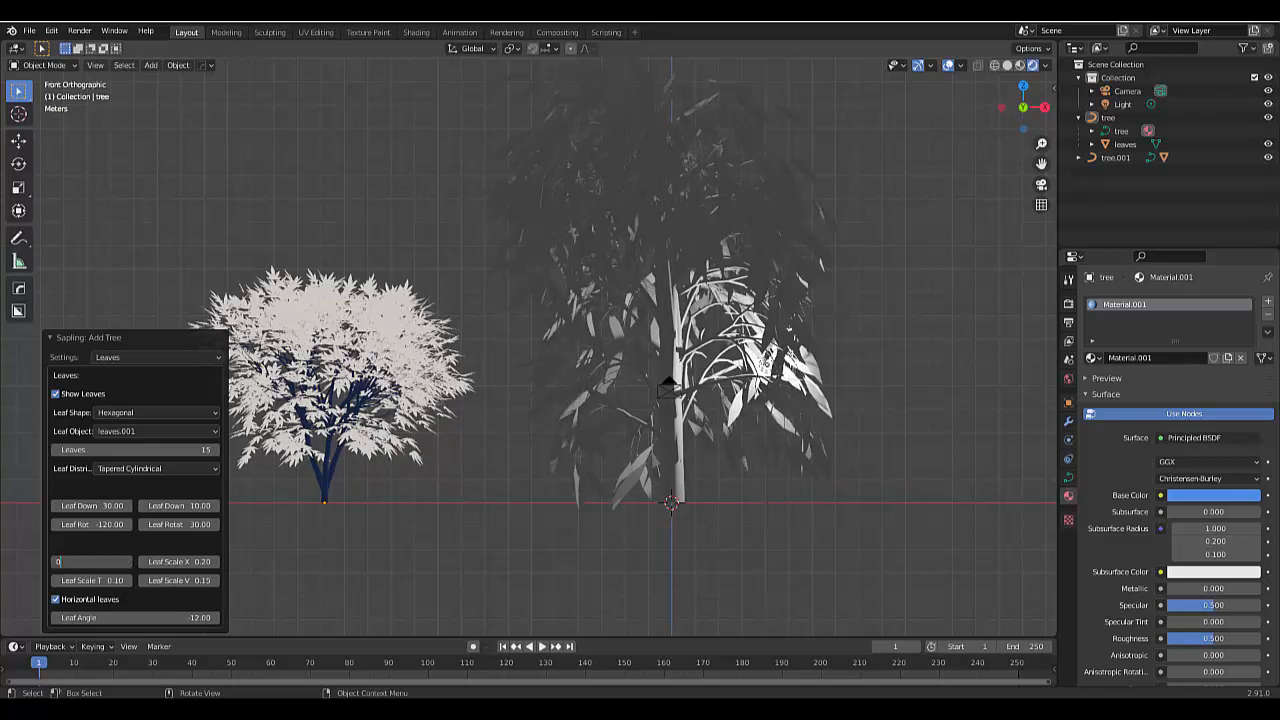
{"action": "type", "text": ".8"}
{"action": "key", "text": "Return"}
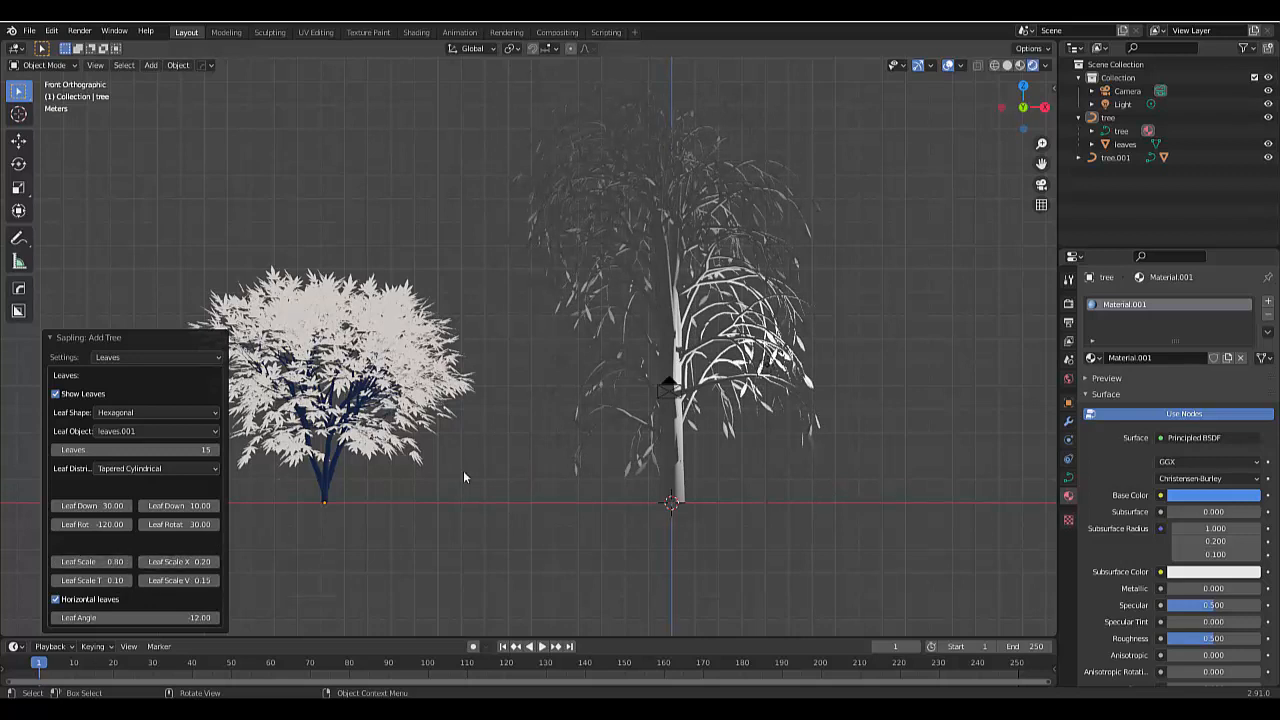
{"action": "scroll", "coordinate": [818, 537], "scroll_direction": "down", "scroll_amount": 2}
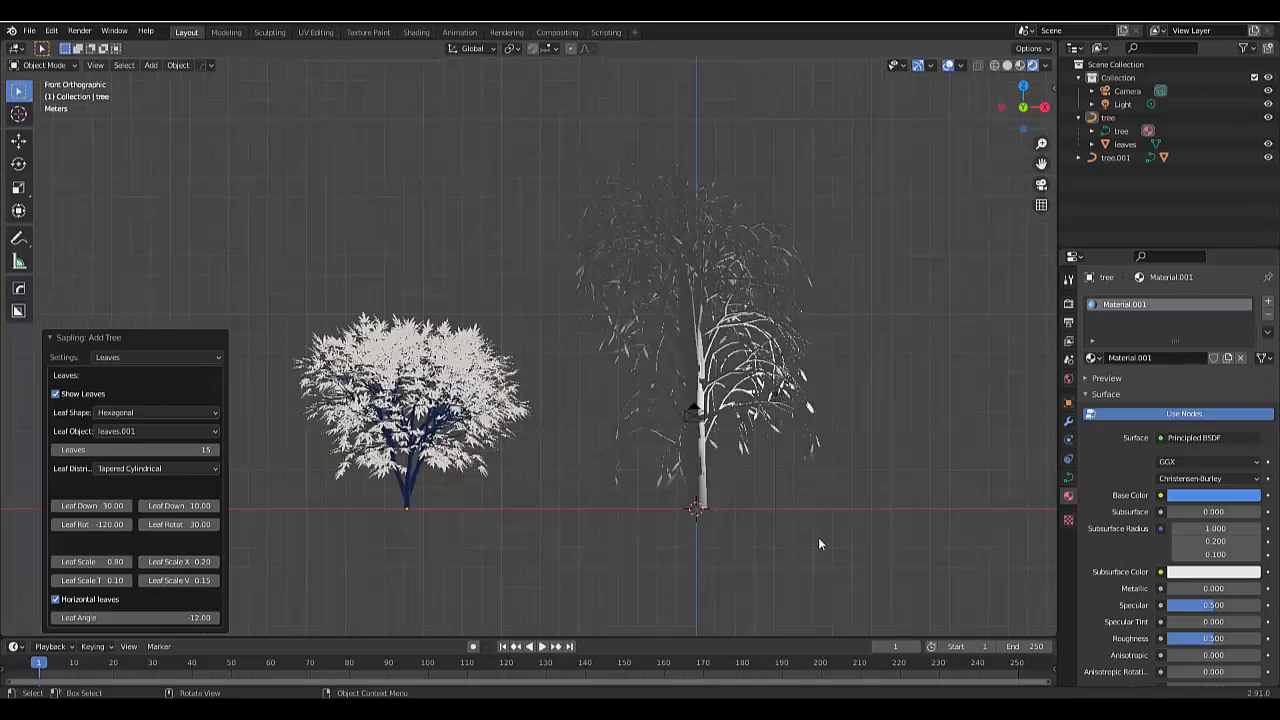
{"action": "left_click", "coordinate": [49, 338]}
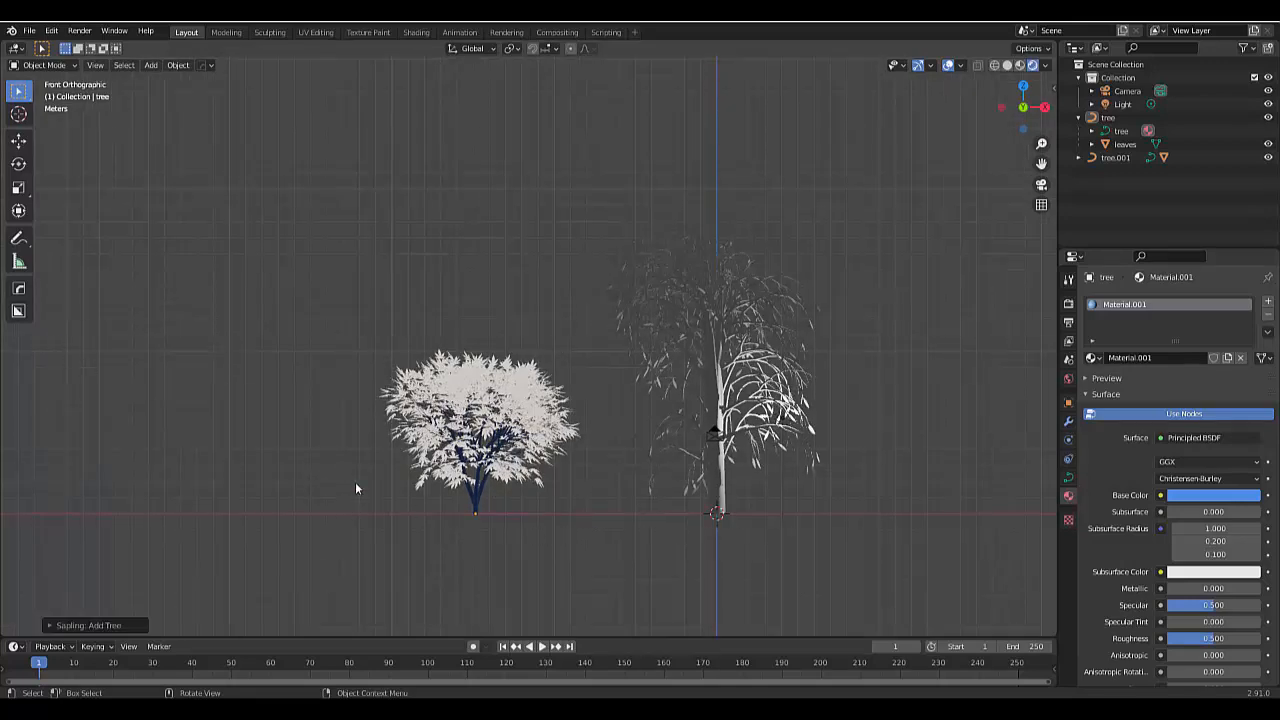
Step: Try duplicating the Japanese maple with its leaves about 13.2 m in the negative X direction, and undo the copy
{"action": "scroll", "coordinate": [368, 420], "scroll_direction": "up", "scroll_amount": 2}
{"action": "left_click_drag", "start_coordinate": [343, 286], "coordinate": [645, 601]}
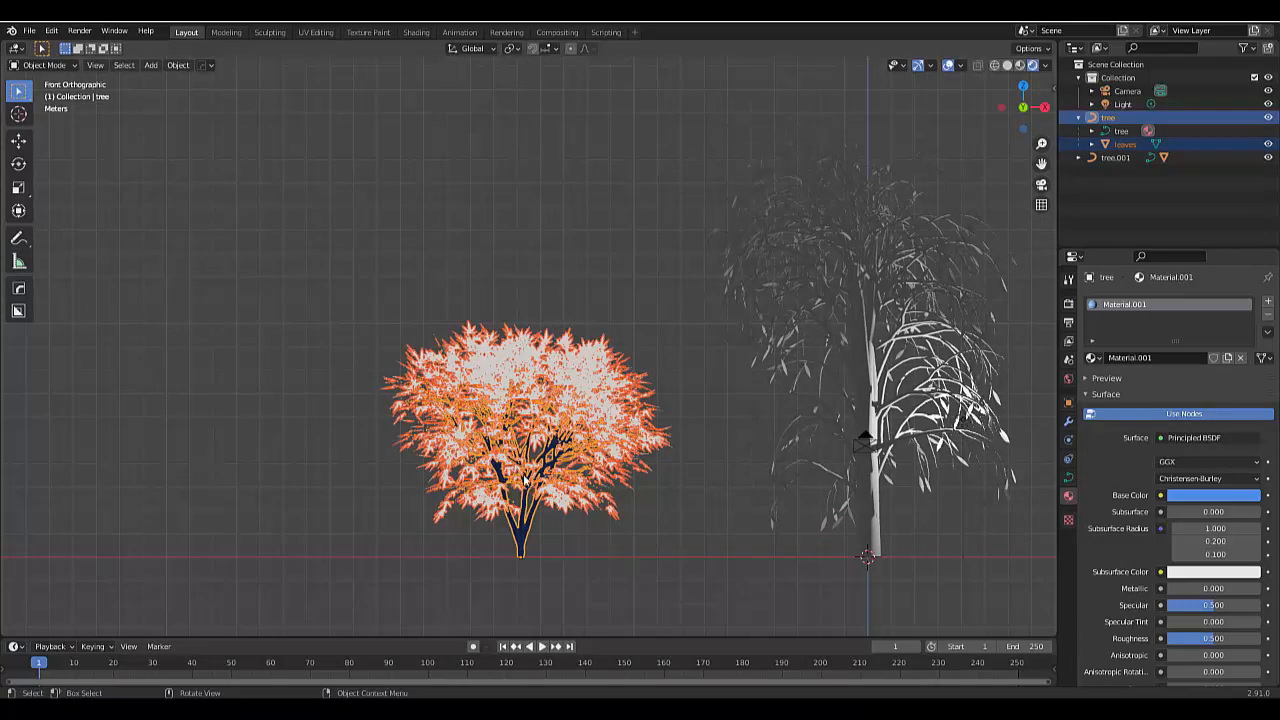
{"action": "key", "text": "shift+d"}
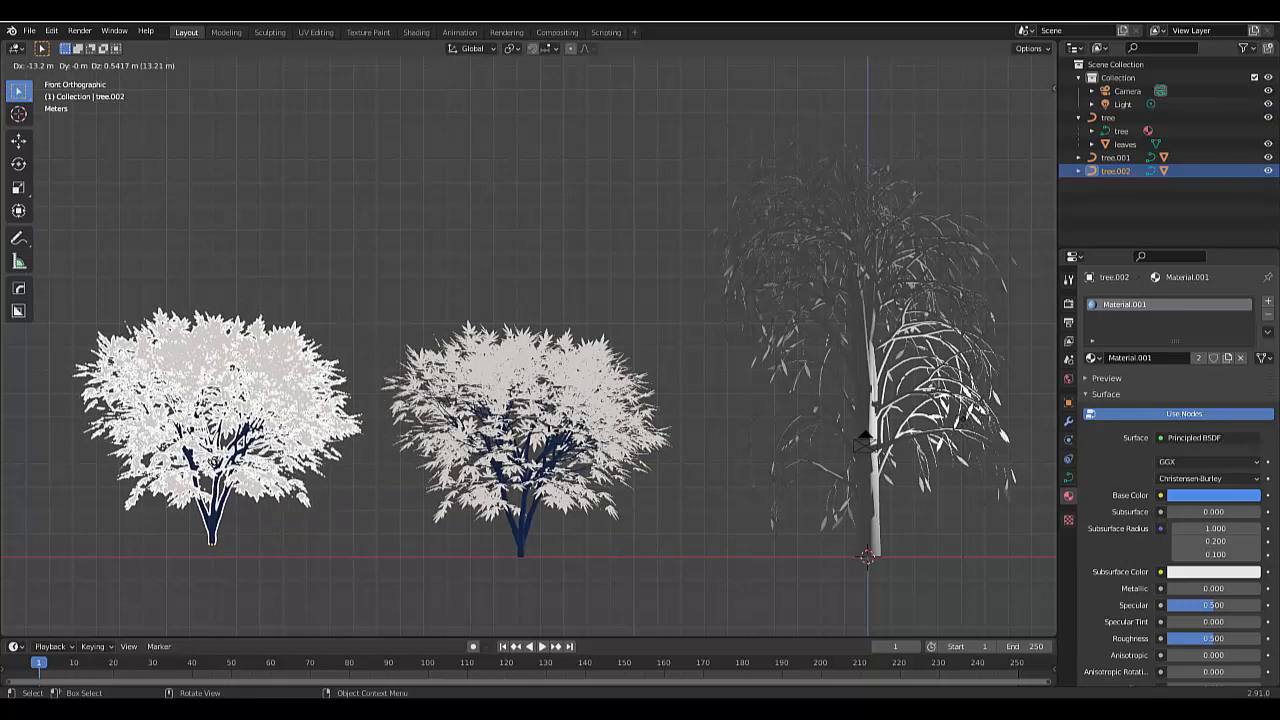
{"action": "left_click", "coordinate": [829, 281]}
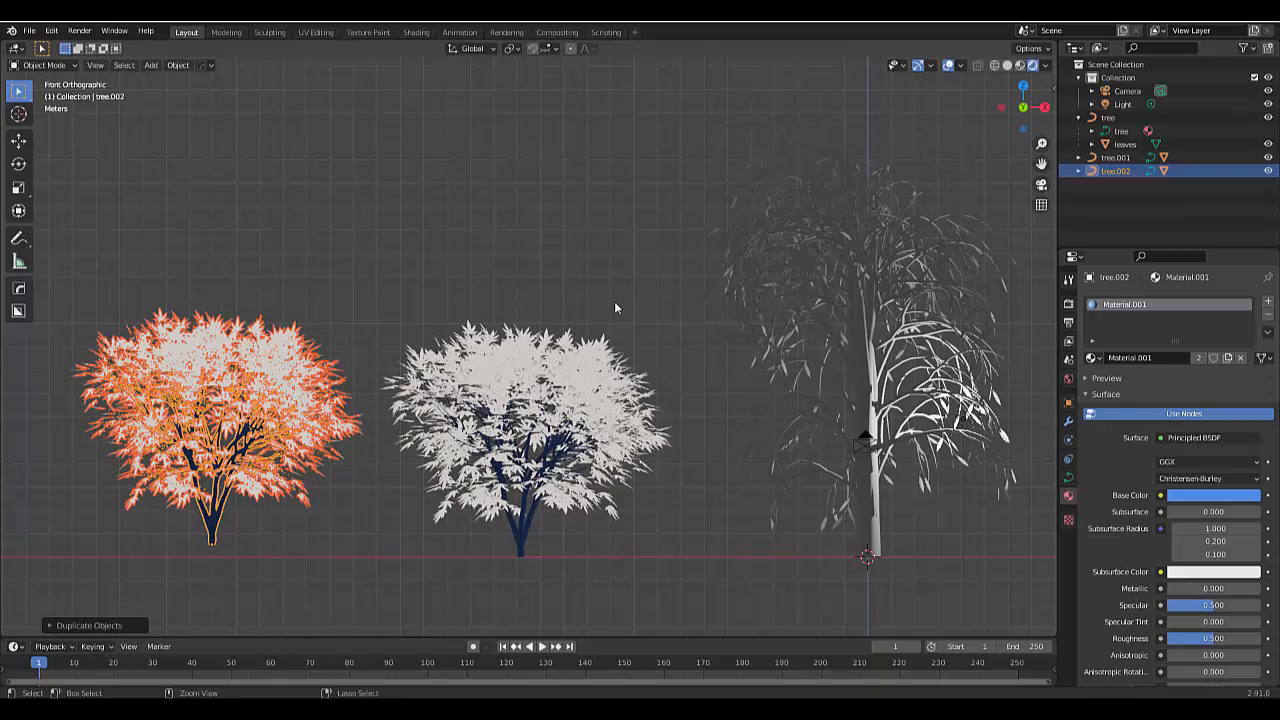
{"action": "key", "text": "ctrl+z"}
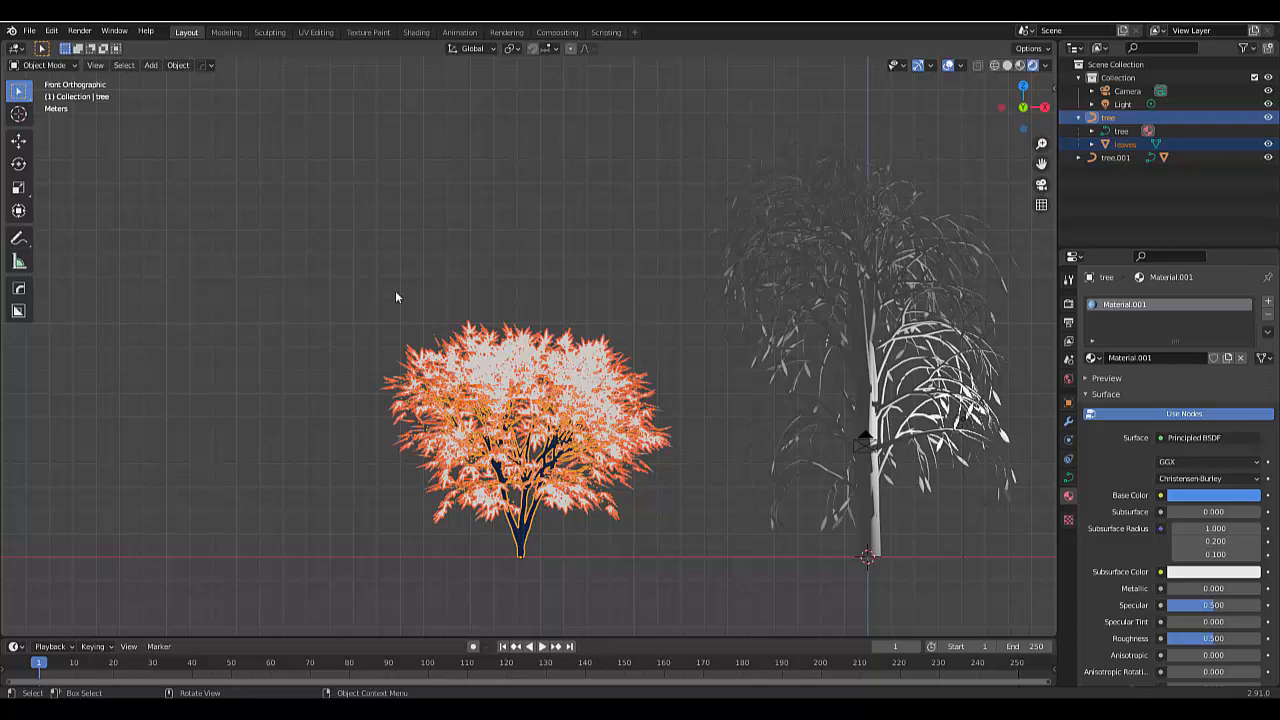
{"action": "scroll", "coordinate": [395, 297], "scroll_direction": "down", "scroll_amount": 3}
{"action": "scroll", "coordinate": [459, 405], "scroll_direction": "up", "scroll_amount": 3}
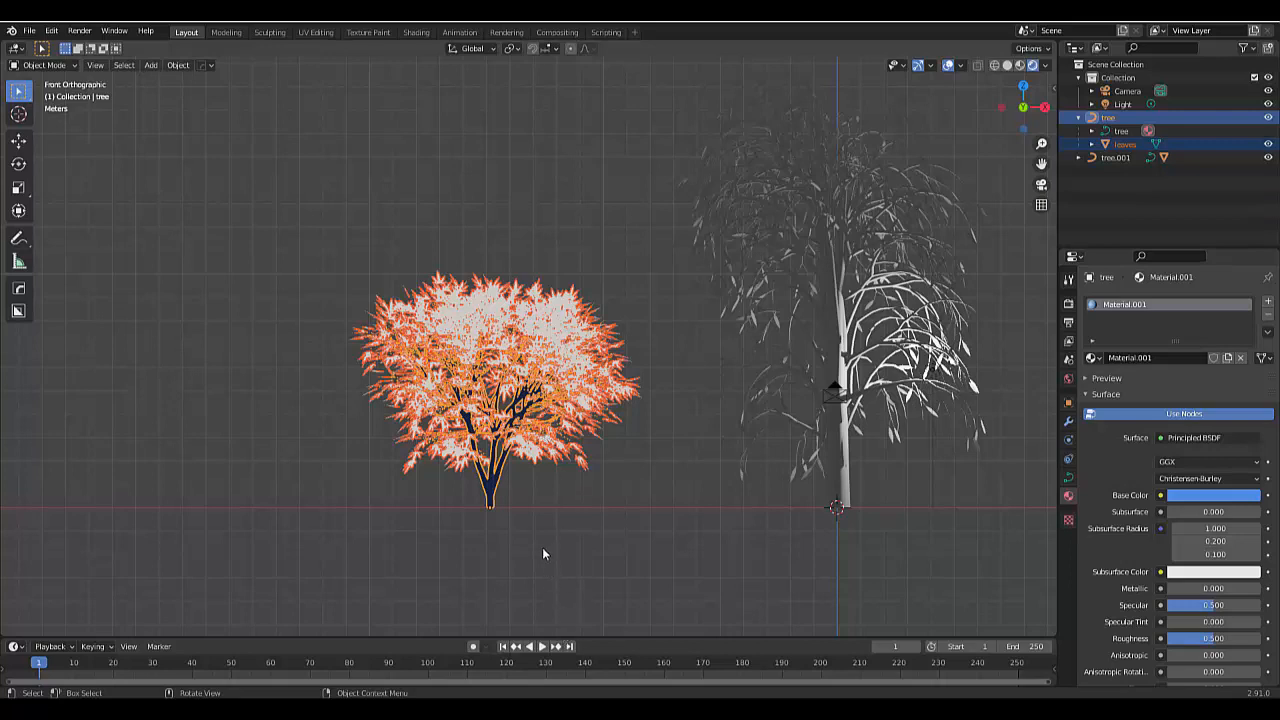
Step: Try duplicating all of the maple's branch curves in Edit Mode about 13 m in negative X, and undo the copy
{"action": "key", "text": "Tab"}
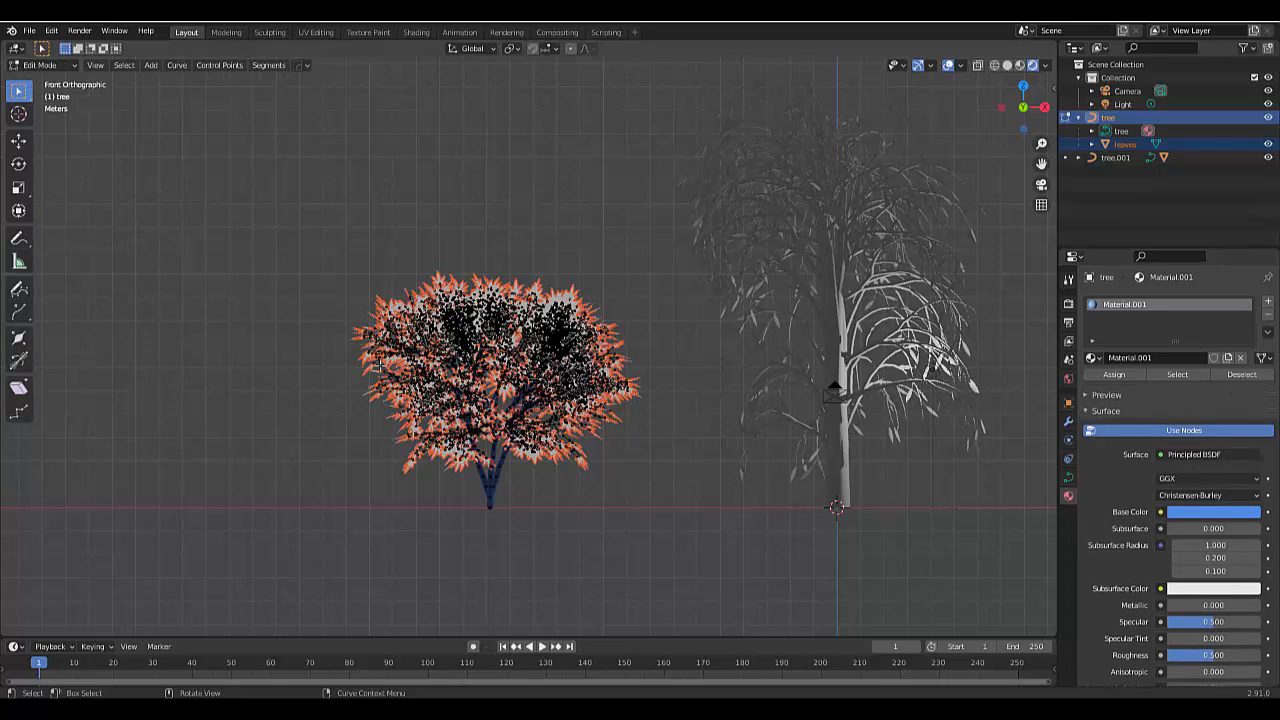
{"action": "left_click_drag", "start_coordinate": [328, 218], "coordinate": [615, 576]}
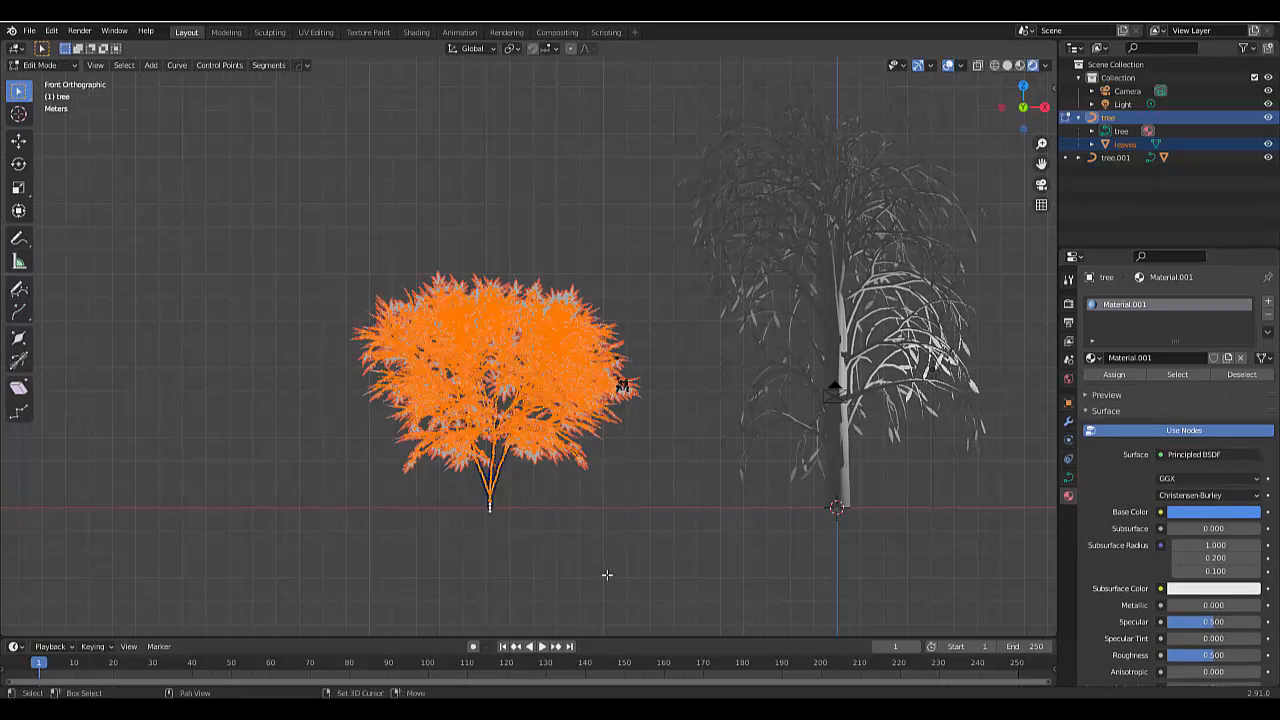
{"action": "key", "text": "shift+d"}
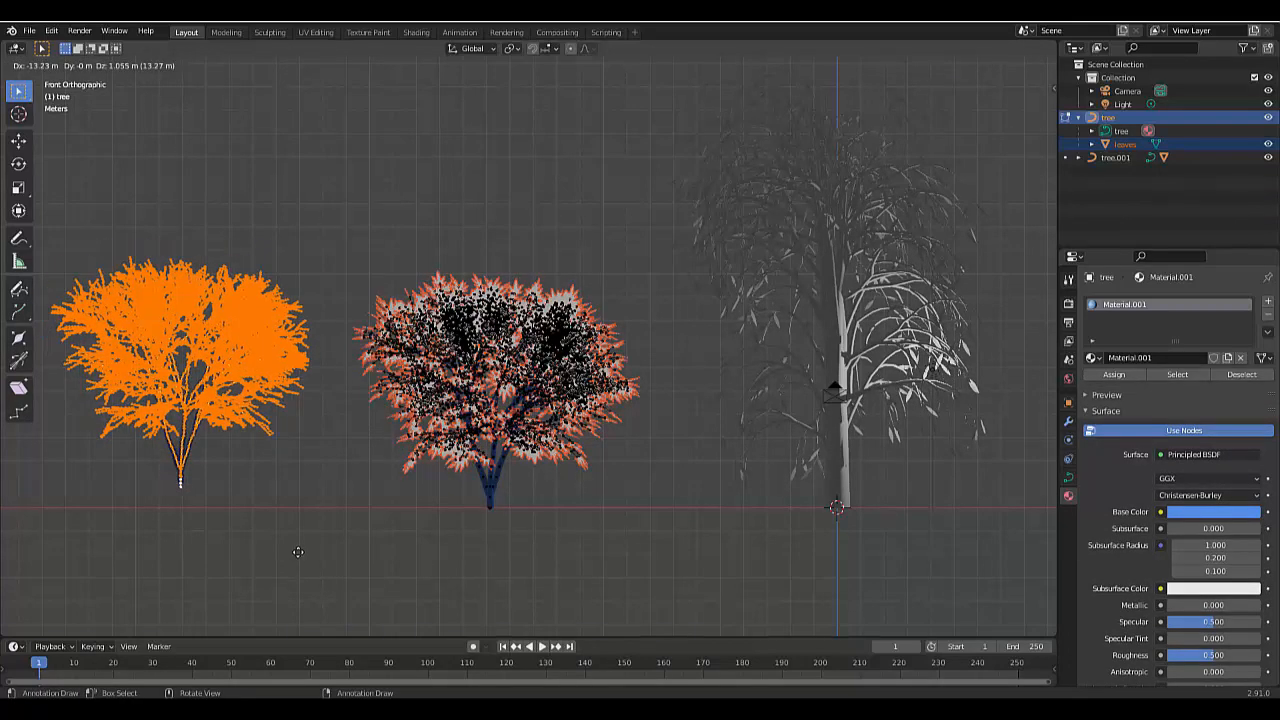
{"action": "left_click", "coordinate": [311, 570]}
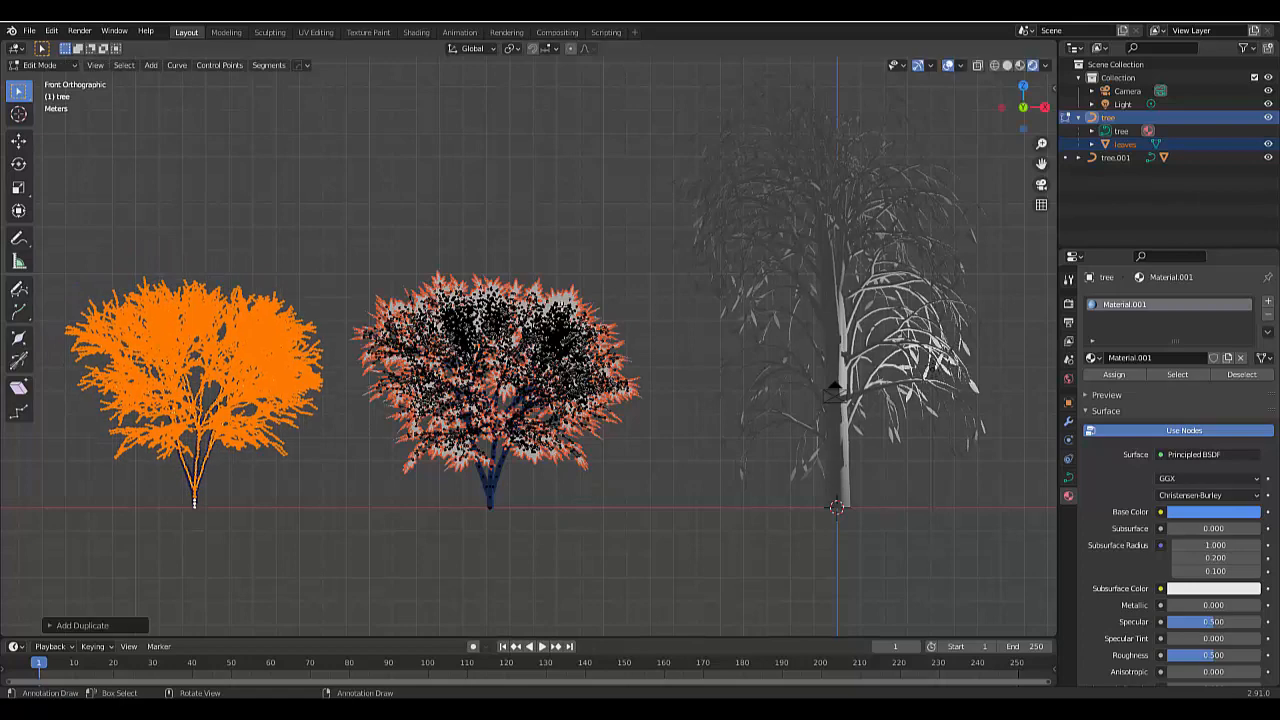
{"action": "key", "text": "Tab"}
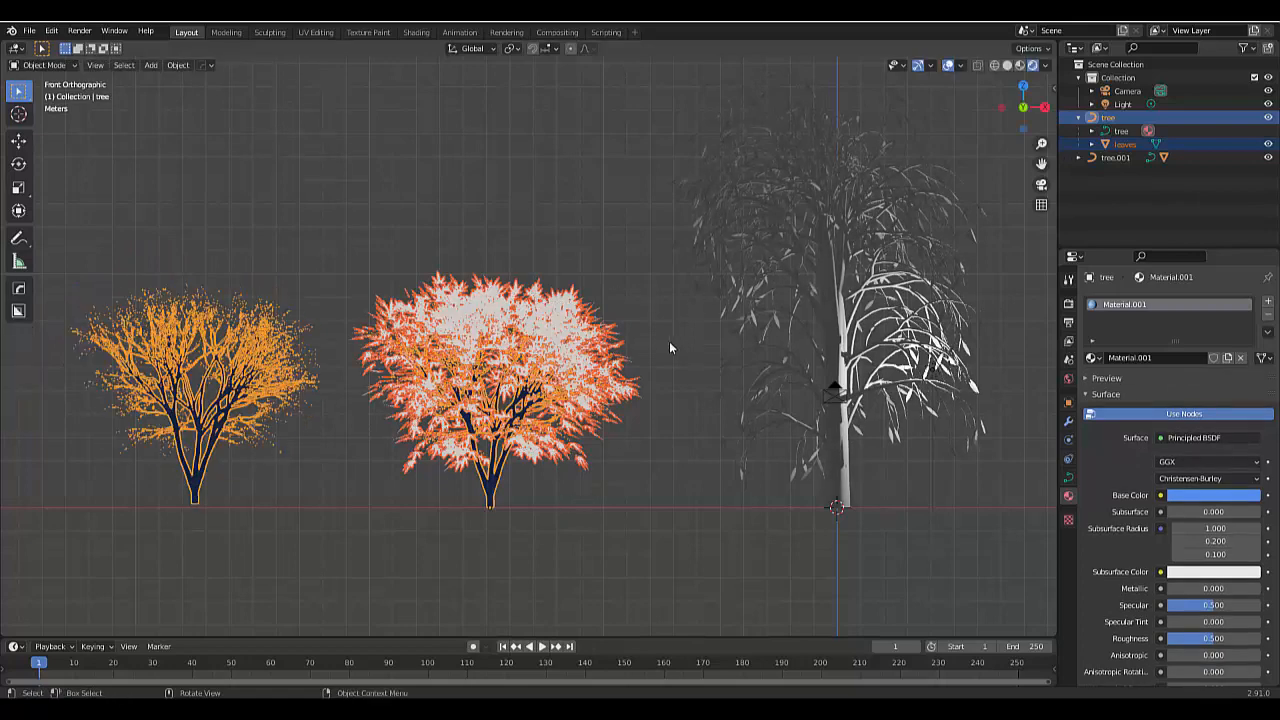
{"action": "key", "text": "ctrl+z"}
{"action": "key", "text": "ctrl+z"}
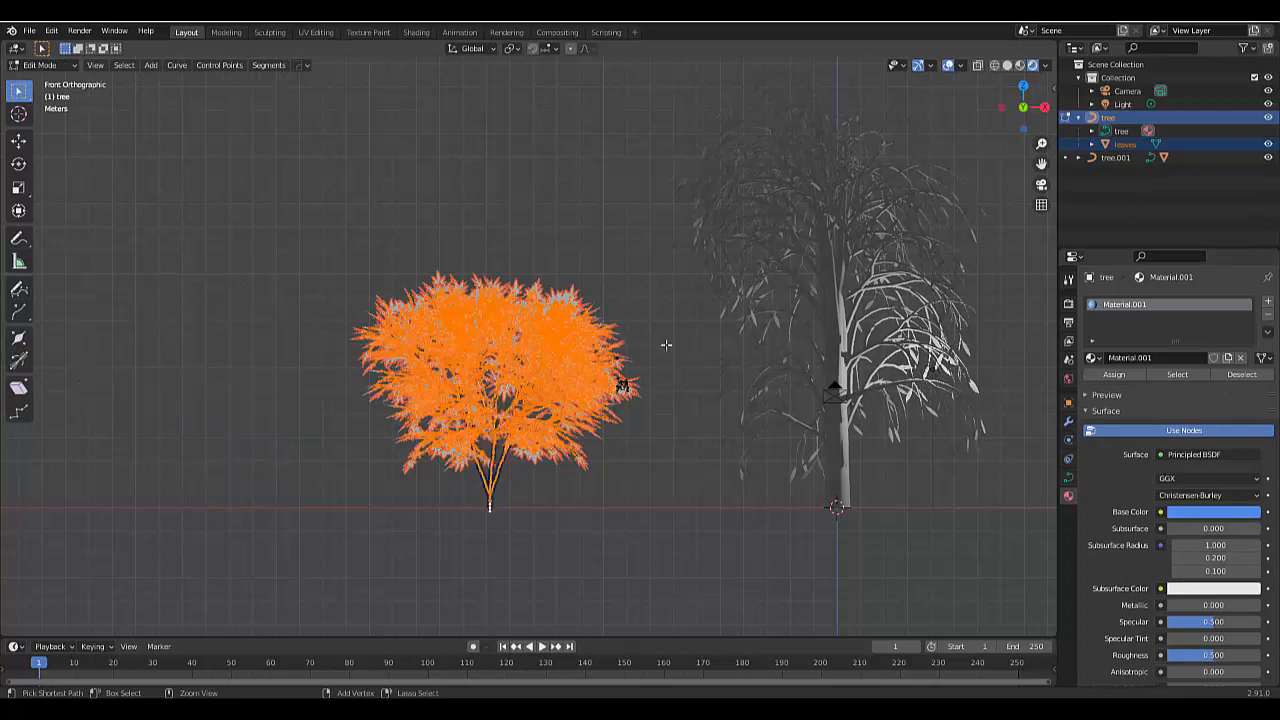
{"action": "key", "text": "Tab"}
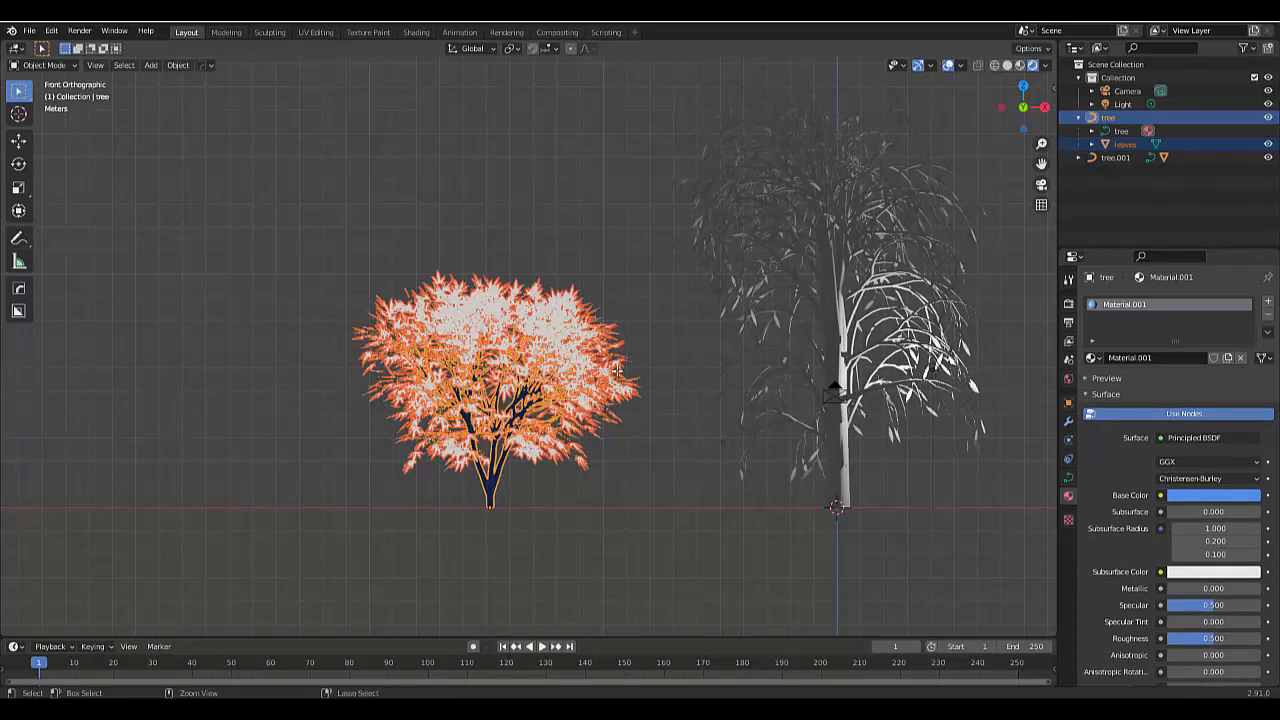
Step: Give the willow's trunk and branches a new material with an Emission surface
{"action": "key", "text": "alt+a"}
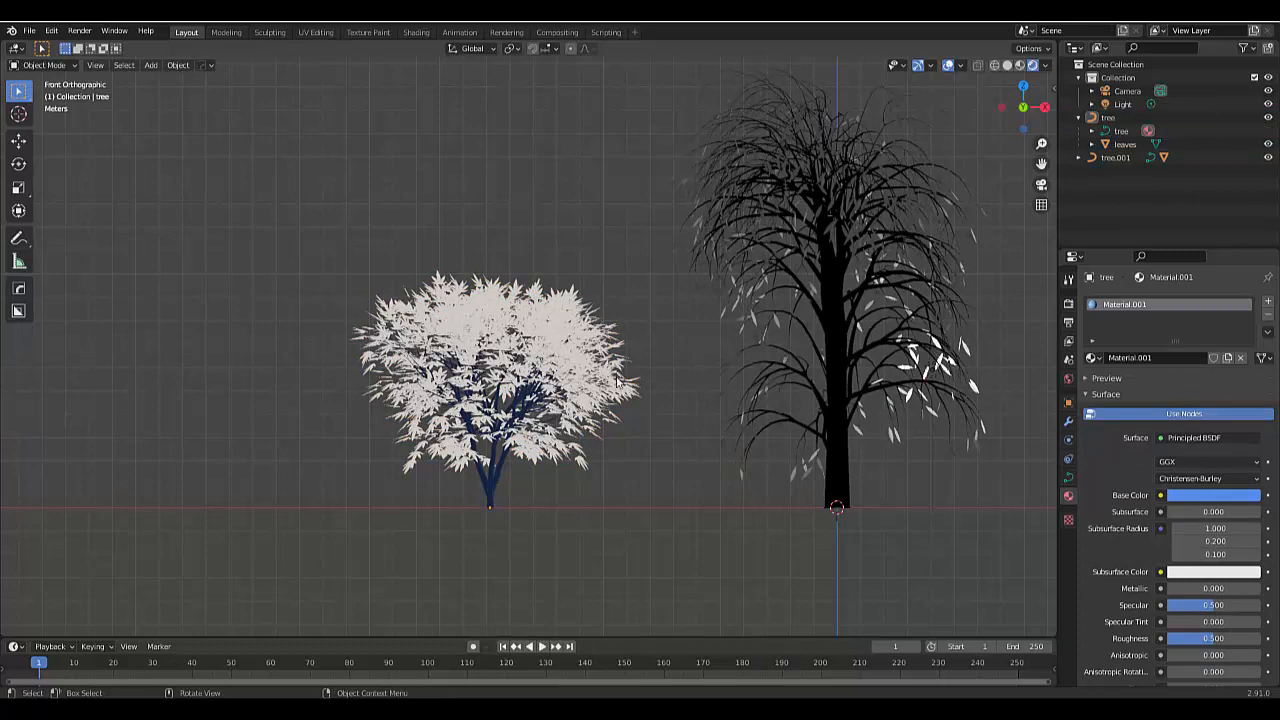
{"action": "scroll", "coordinate": [617, 383], "scroll_direction": "down", "scroll_amount": 2}
{"action": "scroll", "coordinate": [760, 470], "scroll_direction": "up", "scroll_amount": 3}
{"action": "left_click", "coordinate": [770, 478]}
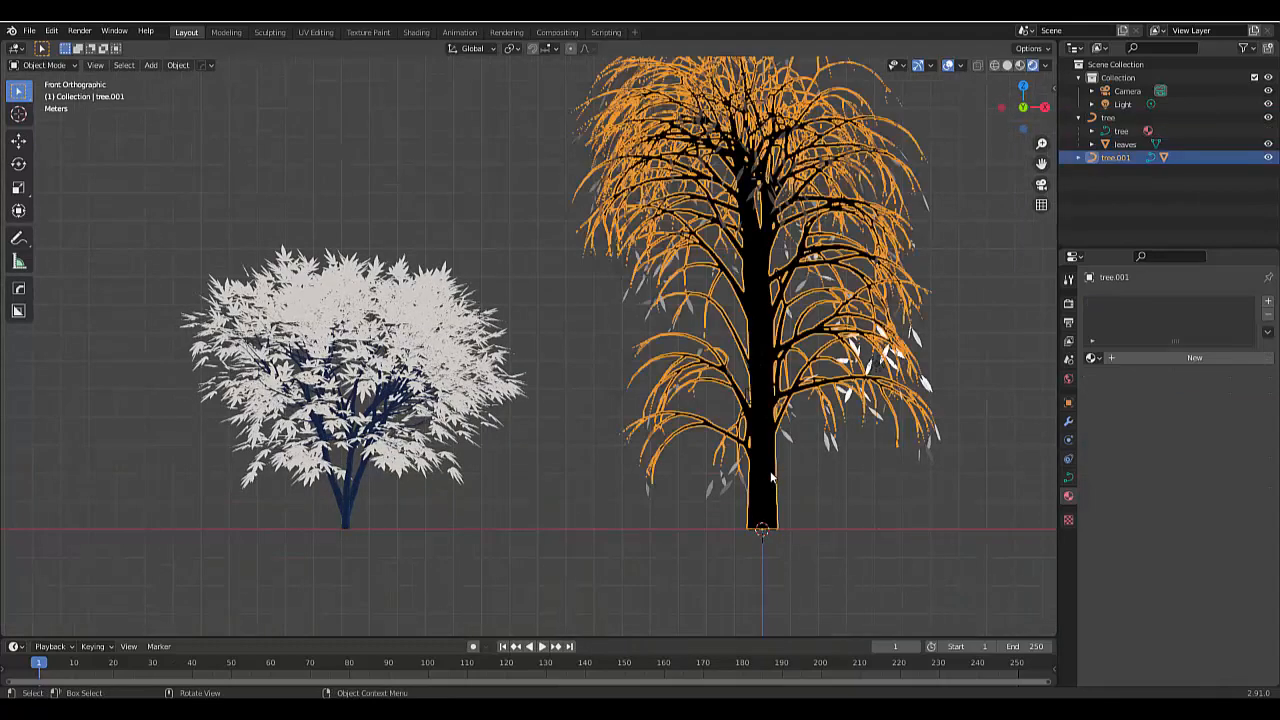
{"action": "key", "text": "Tab"}
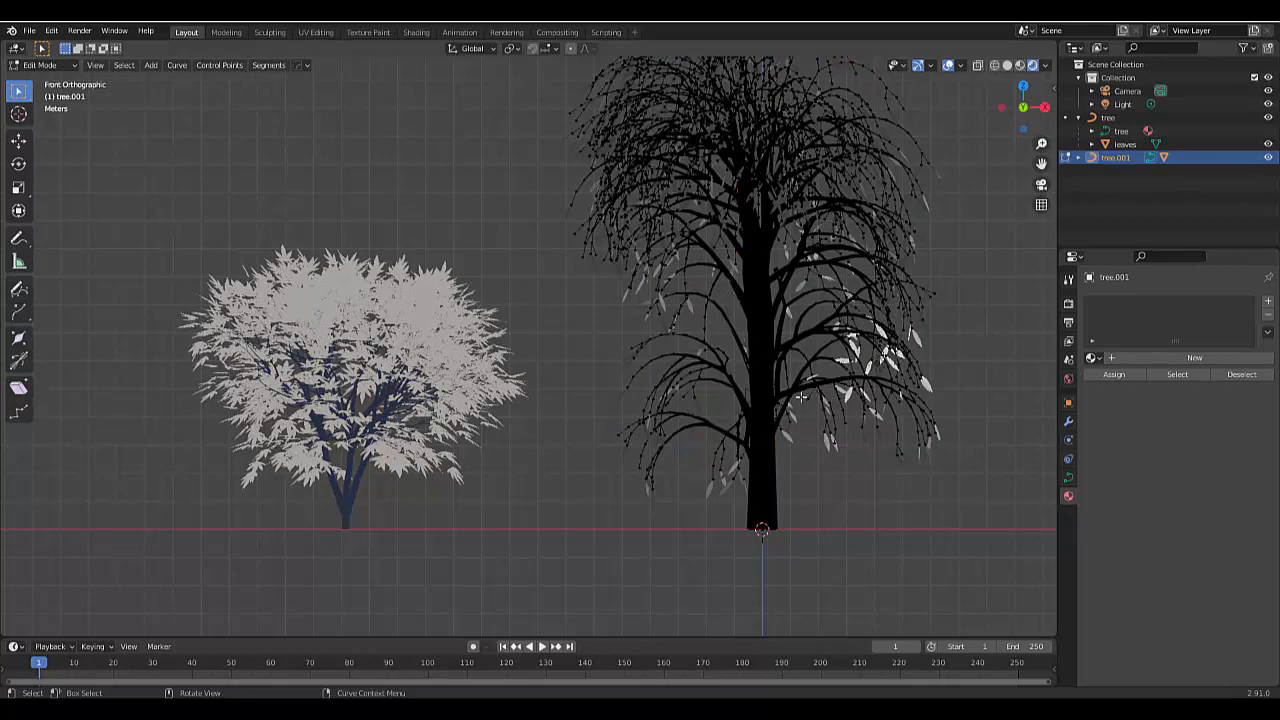
{"action": "key", "text": "Tab"}
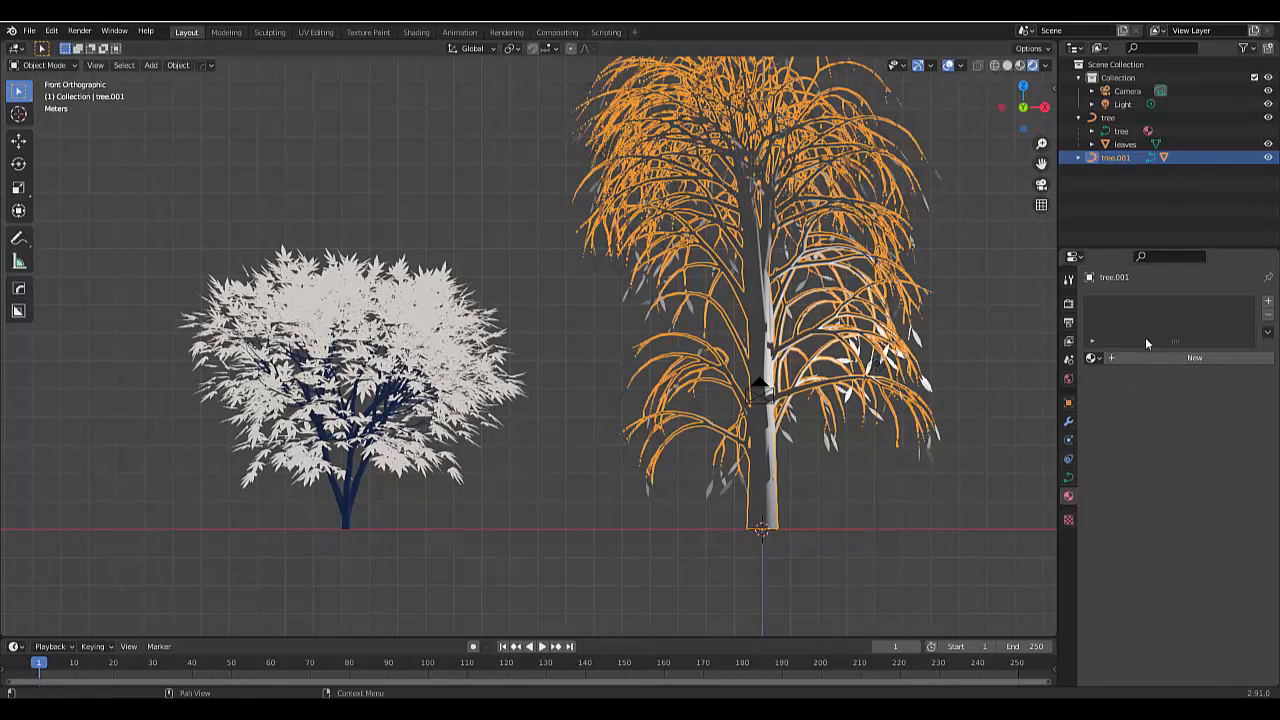
{"action": "left_click", "coordinate": [1168, 356]}
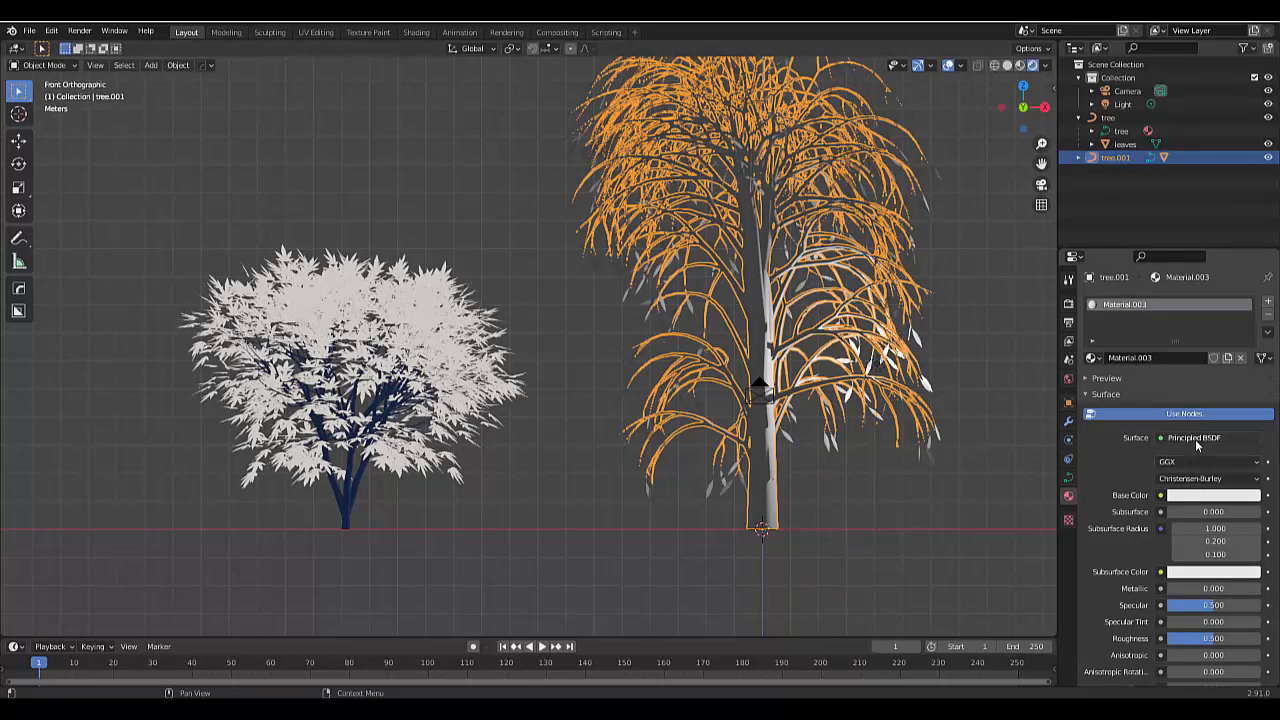
{"action": "left_click", "coordinate": [1196, 442]}
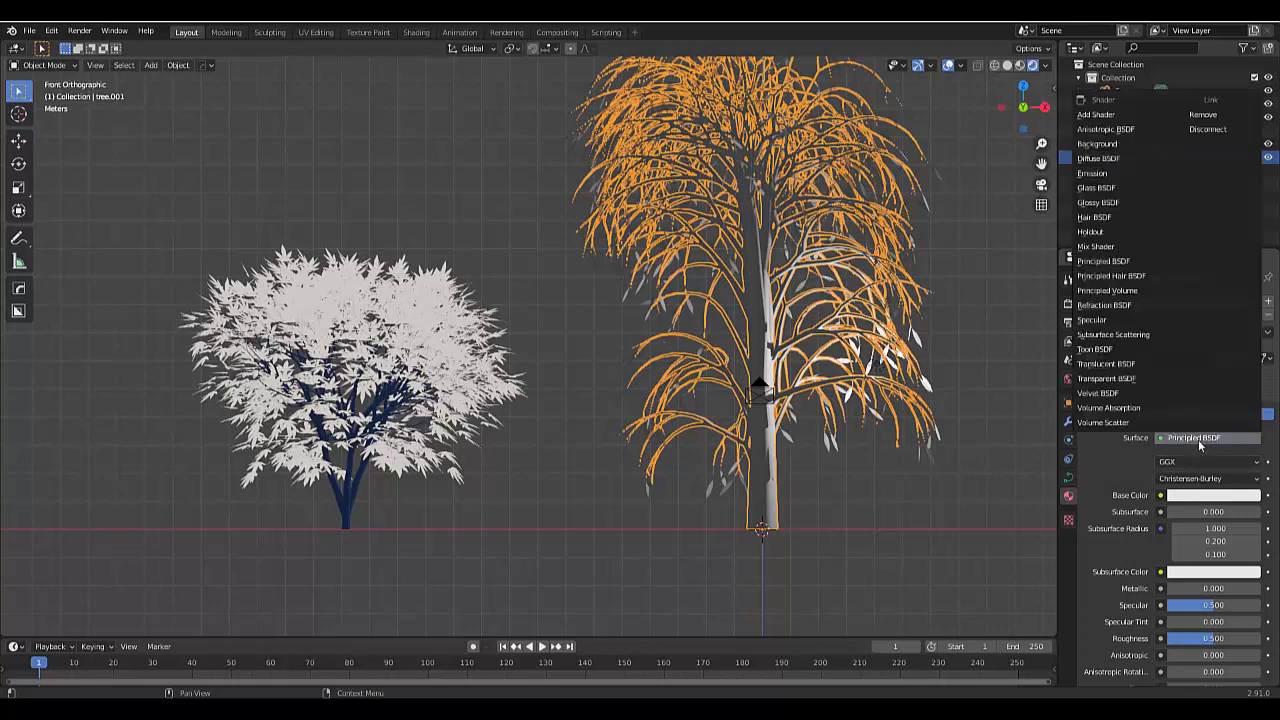
{"action": "left_click", "coordinate": [1107, 176]}
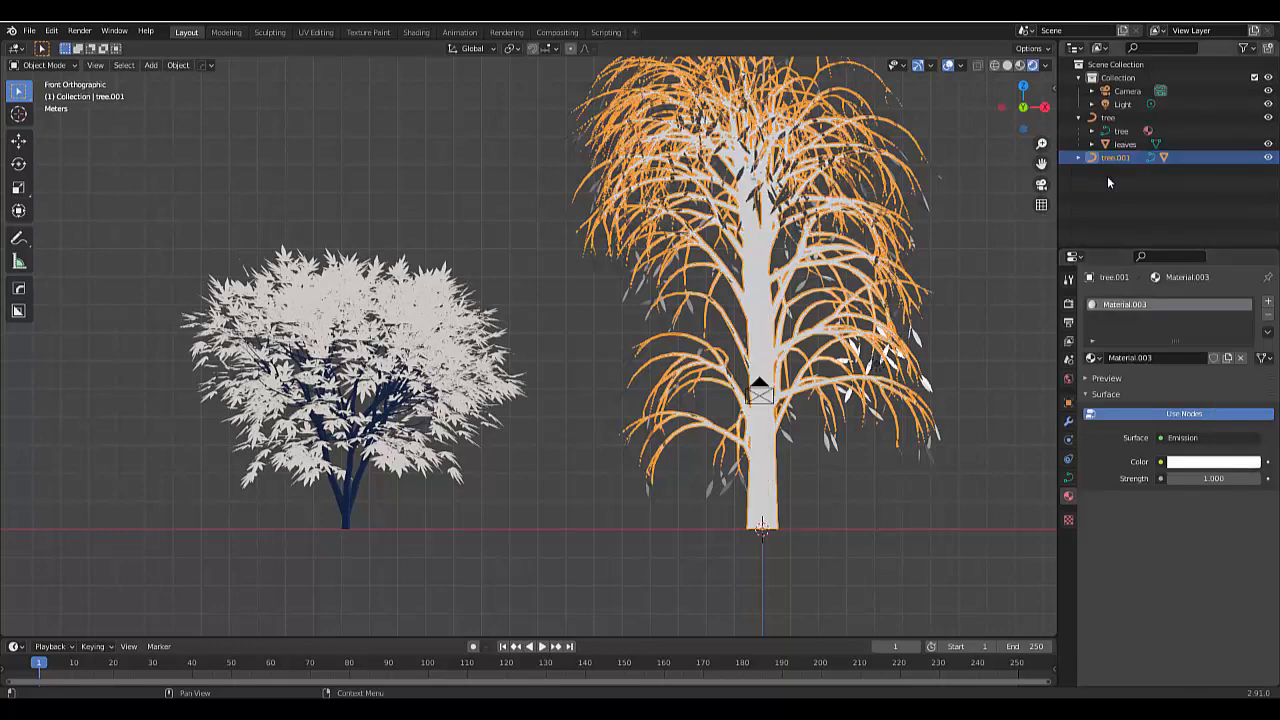
Step: Color the willow trunk's emission brown with hue 0.050, saturation 0.687 and value 0.547
{"action": "left_click", "coordinate": [1193, 463]}
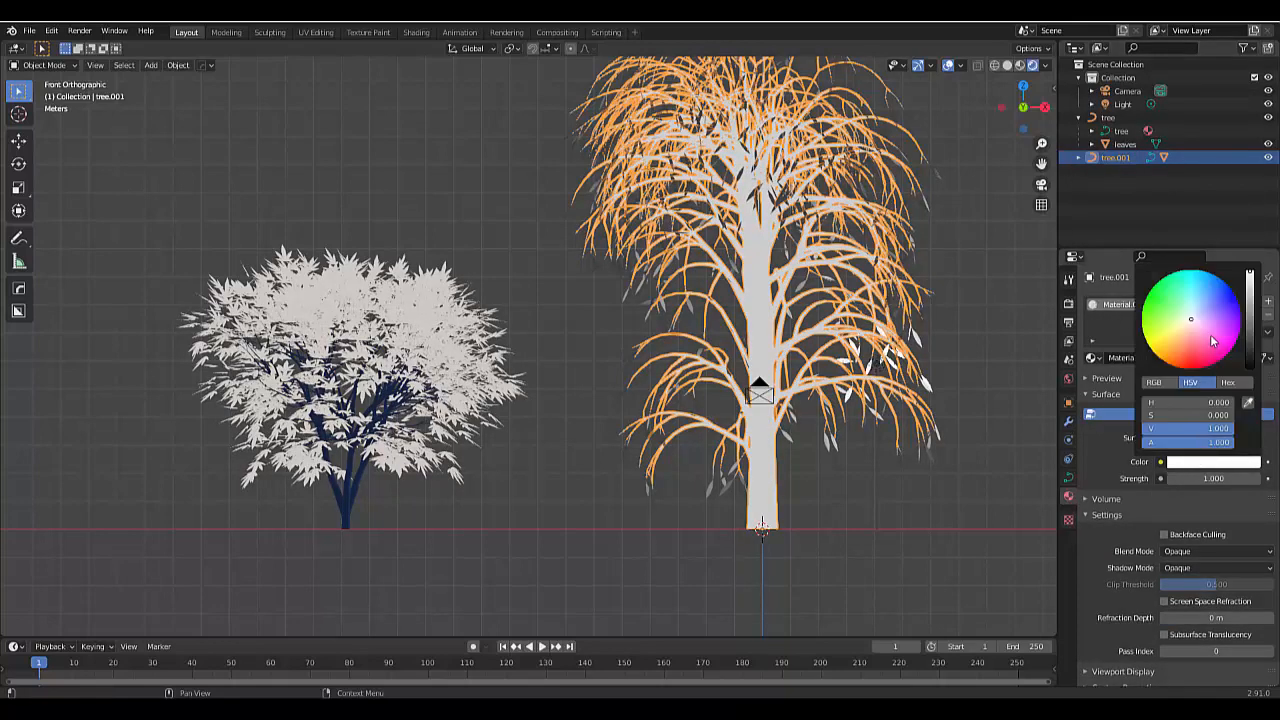
{"action": "left_click_drag", "start_coordinate": [1188, 340], "coordinate": [1181, 351]}
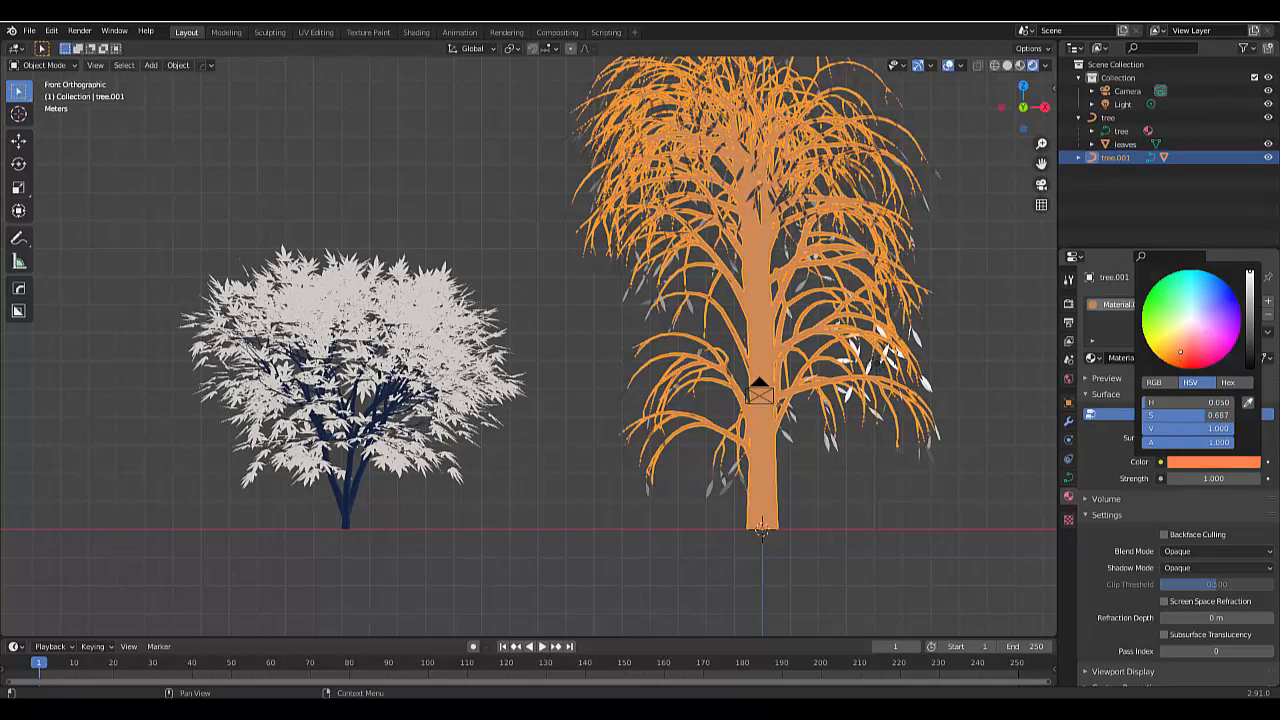
{"action": "left_click", "coordinate": [1253, 318]}
{"action": "left_click", "coordinate": [1253, 317]}
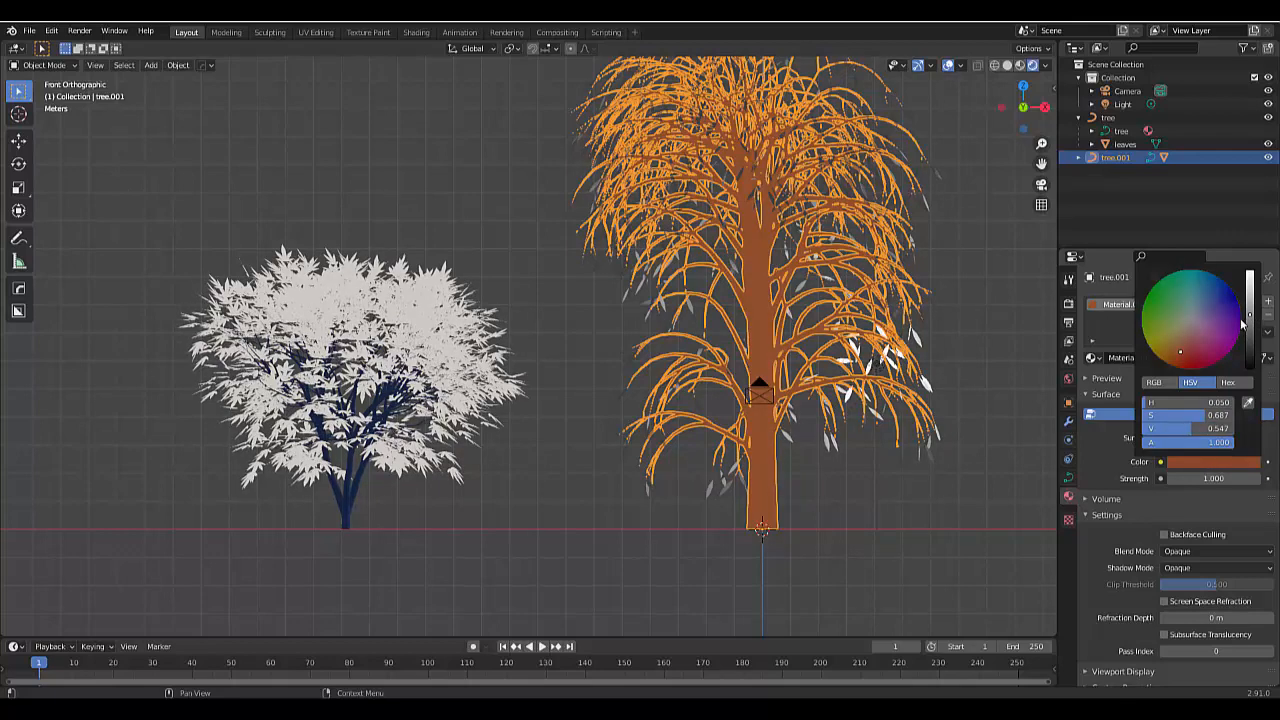
Step: Give the willow's leaves a new material with a bright green base color
{"action": "left_click", "coordinate": [926, 453]}
{"action": "left_click", "coordinate": [1182, 360]}
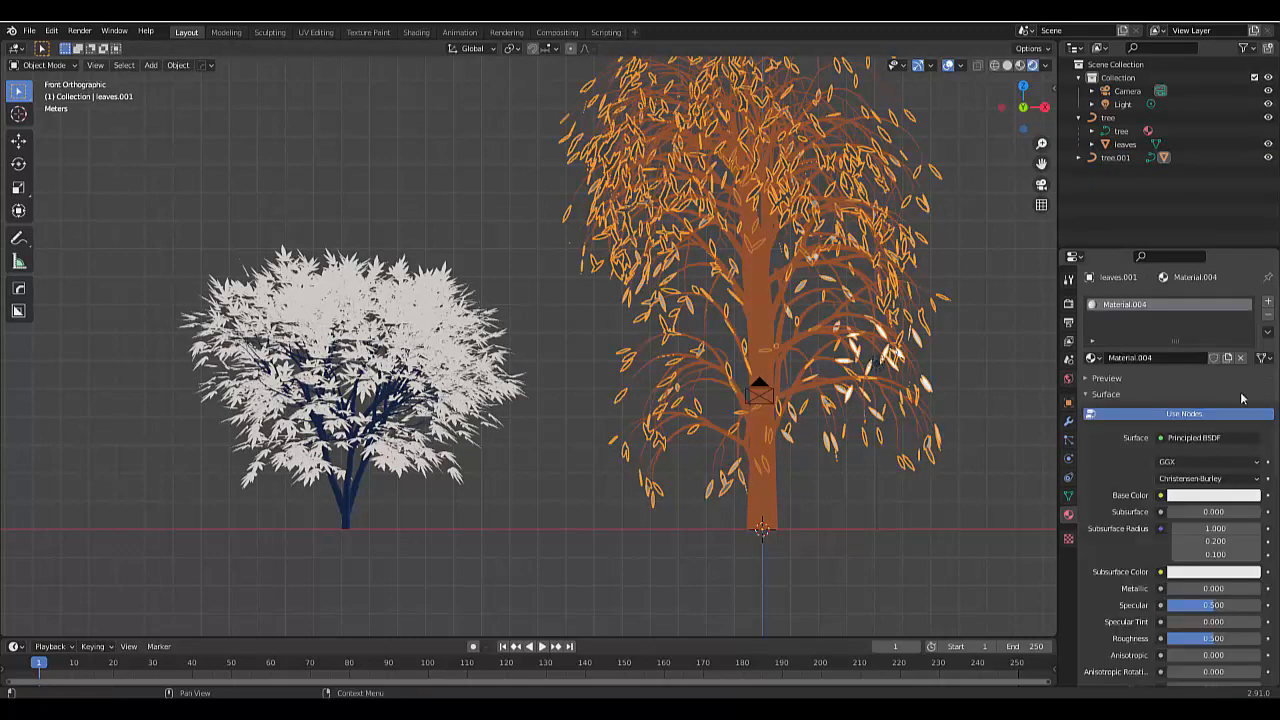
{"action": "left_click", "coordinate": [1206, 496]}
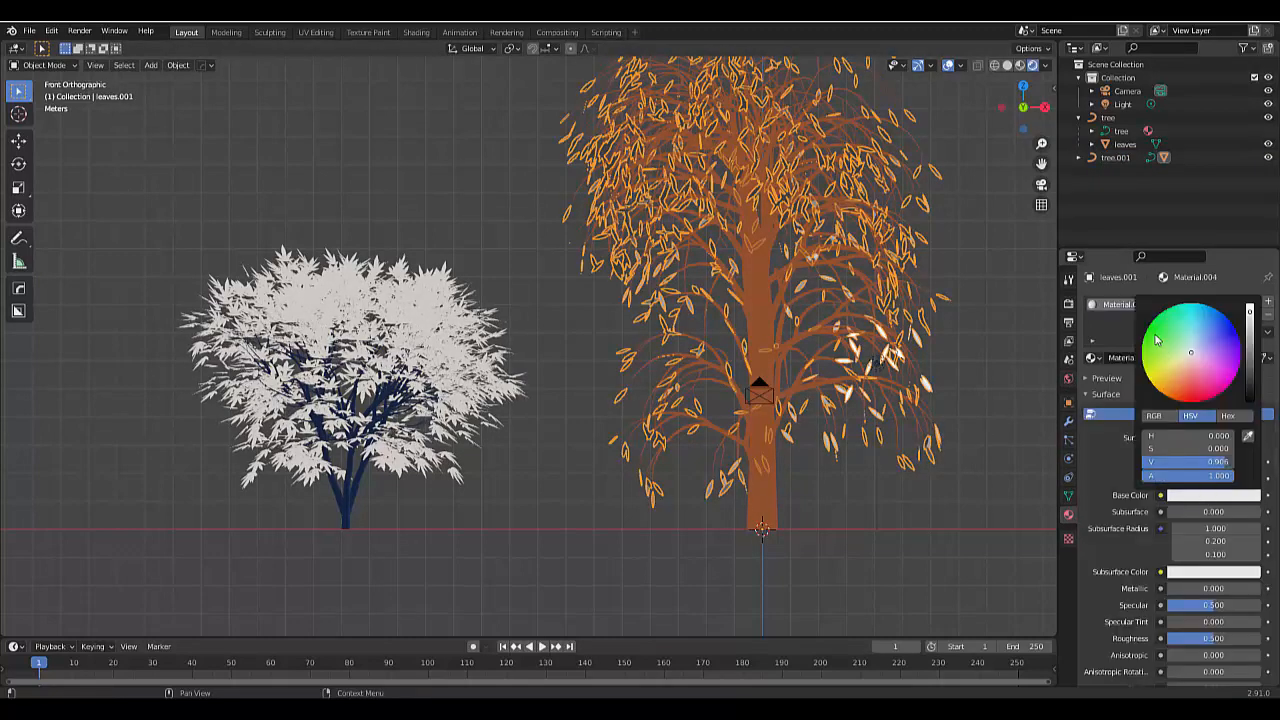
{"action": "left_click_drag", "start_coordinate": [1159, 341], "coordinate": [1155, 345]}
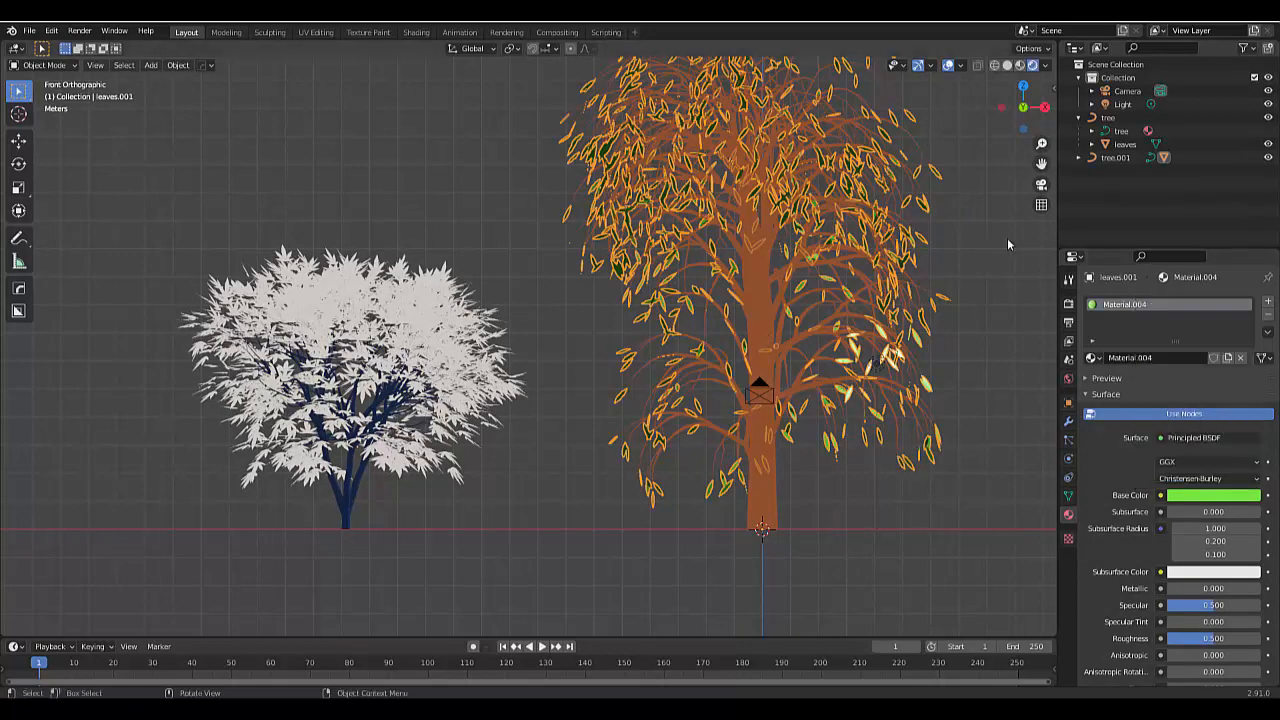
{"action": "left_click", "coordinate": [970, 490]}
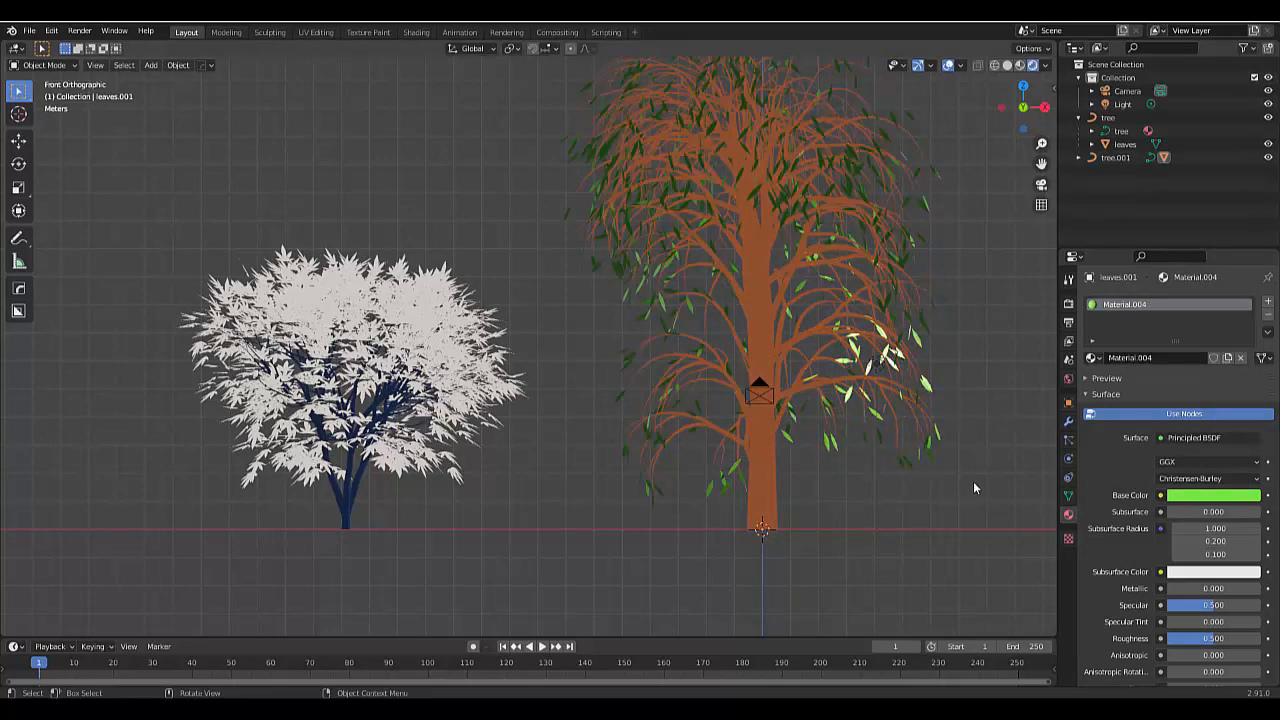
Step: Check the willow's framing through the scene camera and return to the front view with its leaves in Edit Mode
{"action": "left_click", "coordinate": [1041, 186]}
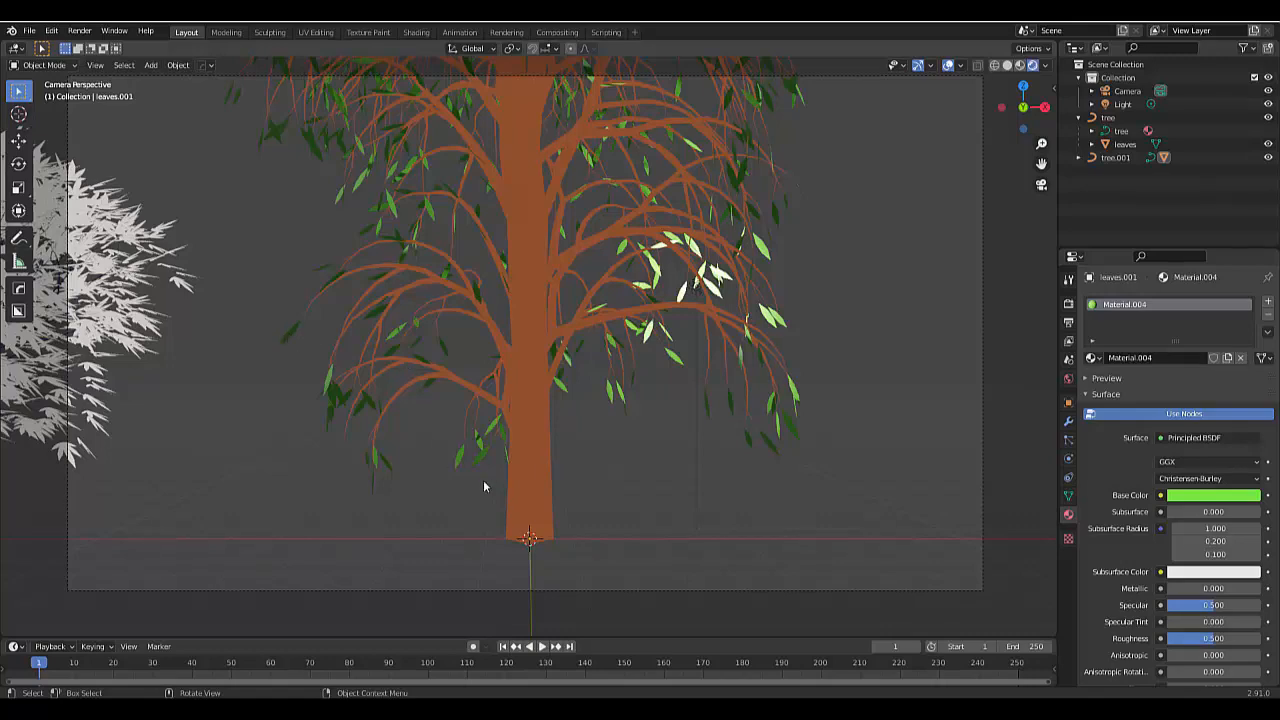
{"action": "scroll", "coordinate": [538, 451], "scroll_direction": "down", "scroll_amount": 5}
{"action": "scroll", "coordinate": [529, 466], "scroll_direction": "up", "scroll_amount": 3}
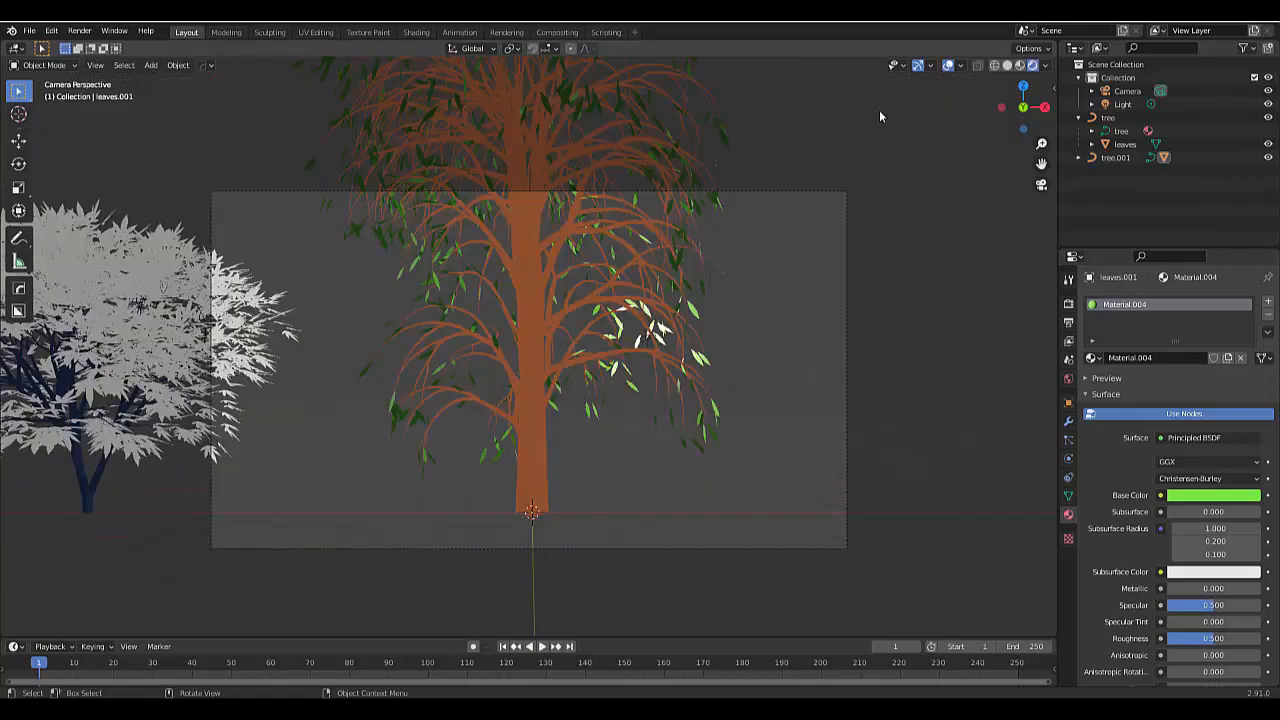
{"action": "scroll", "coordinate": [790, 254], "scroll_direction": "down", "scroll_amount": 4}
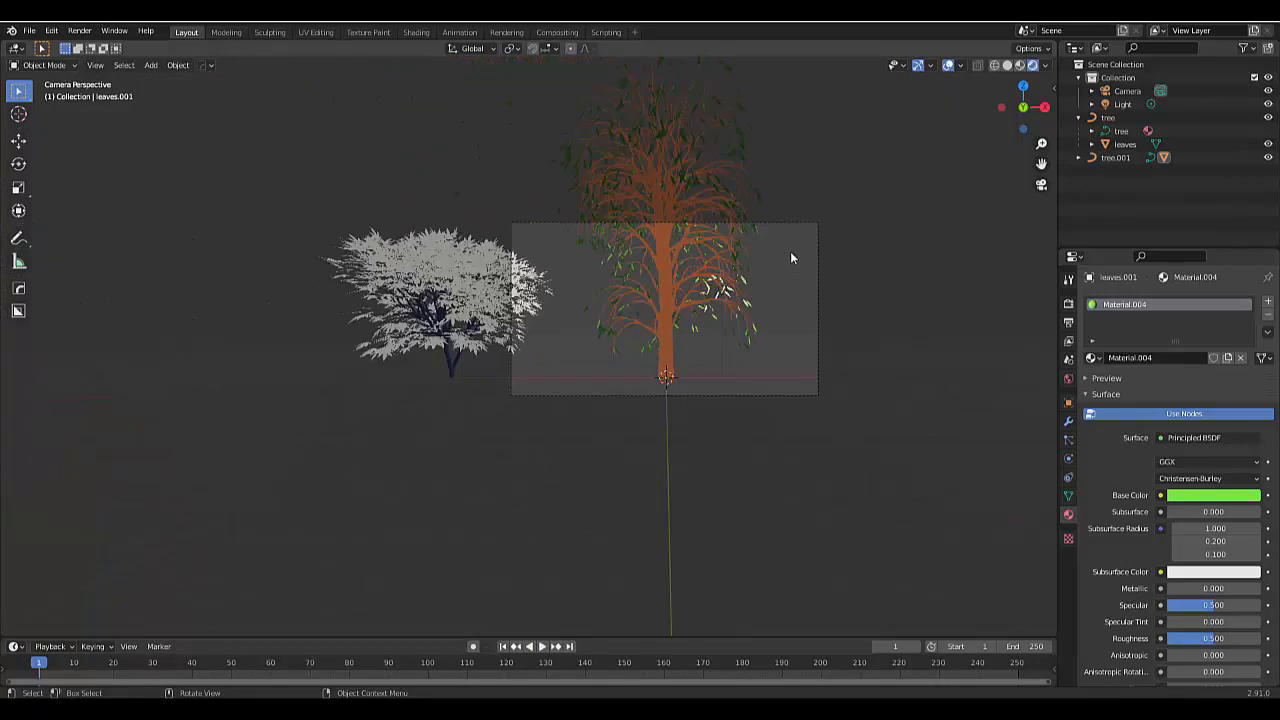
{"action": "key", "text": "Tab"}
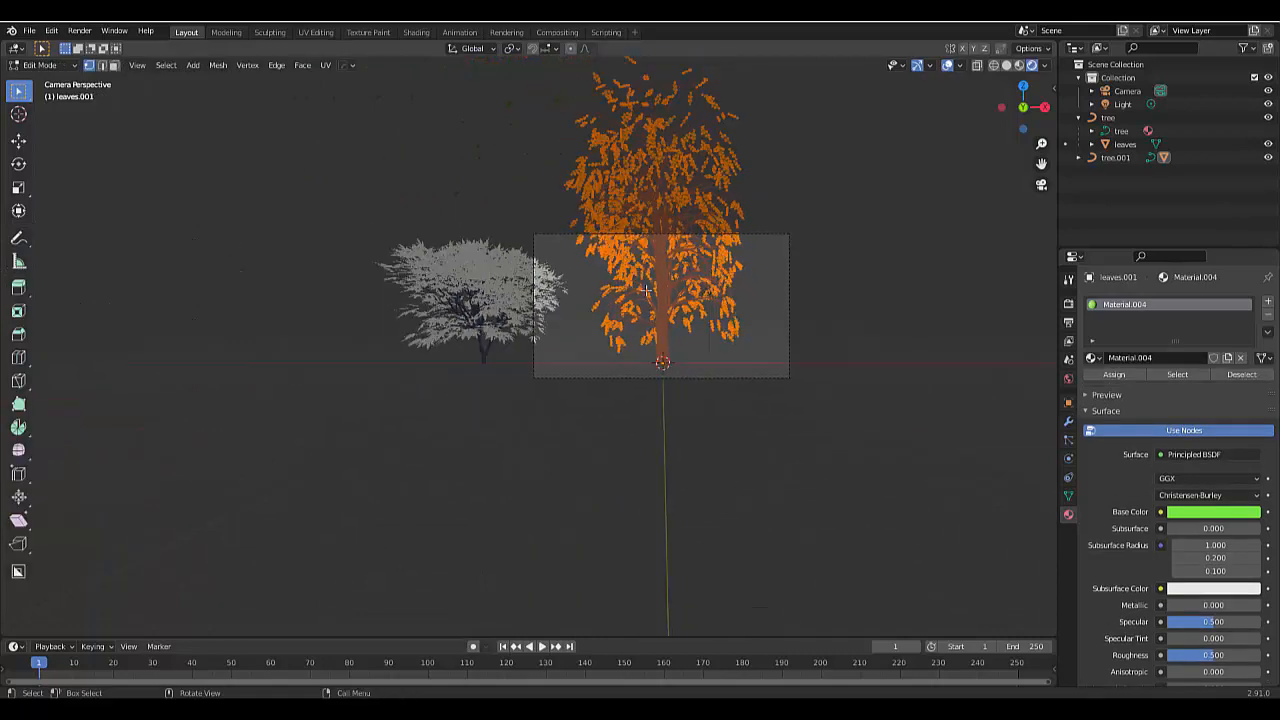
{"action": "left_click", "coordinate": [1041, 185]}
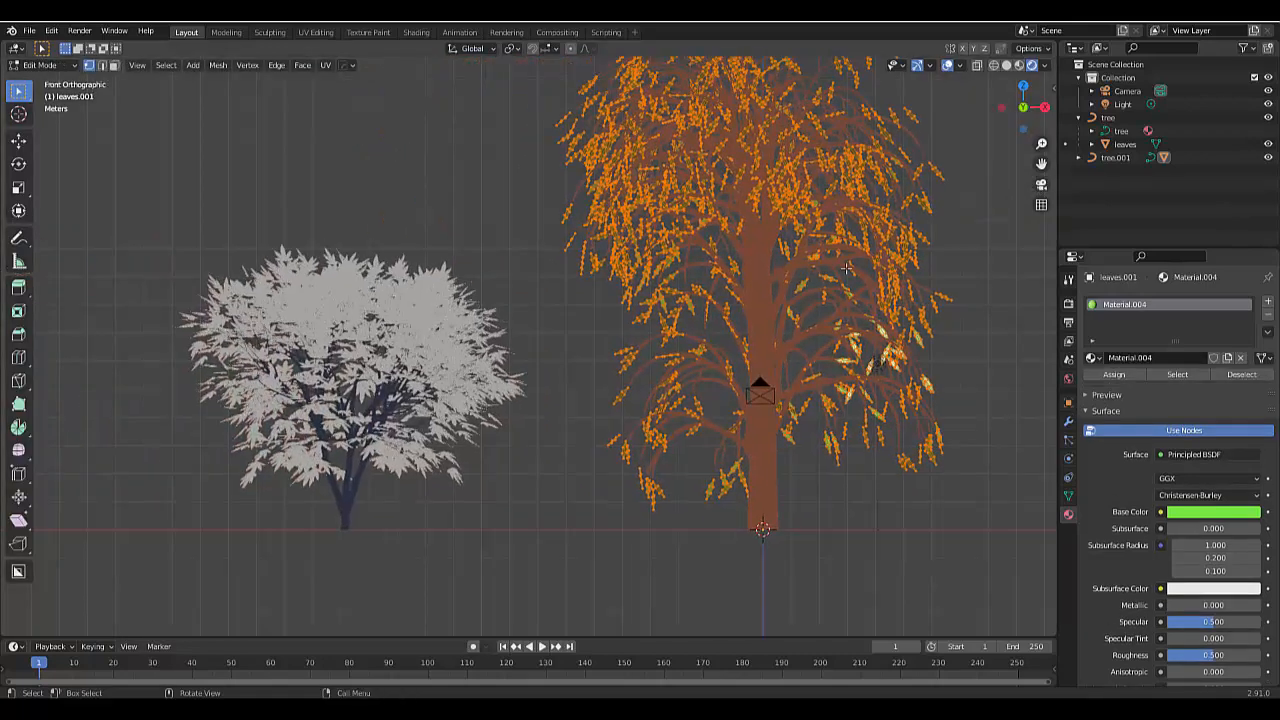
{"action": "scroll", "coordinate": [772, 314], "scroll_direction": "down", "scroll_amount": 4}
{"action": "scroll", "coordinate": [770, 314], "scroll_direction": "up", "scroll_amount": 4}
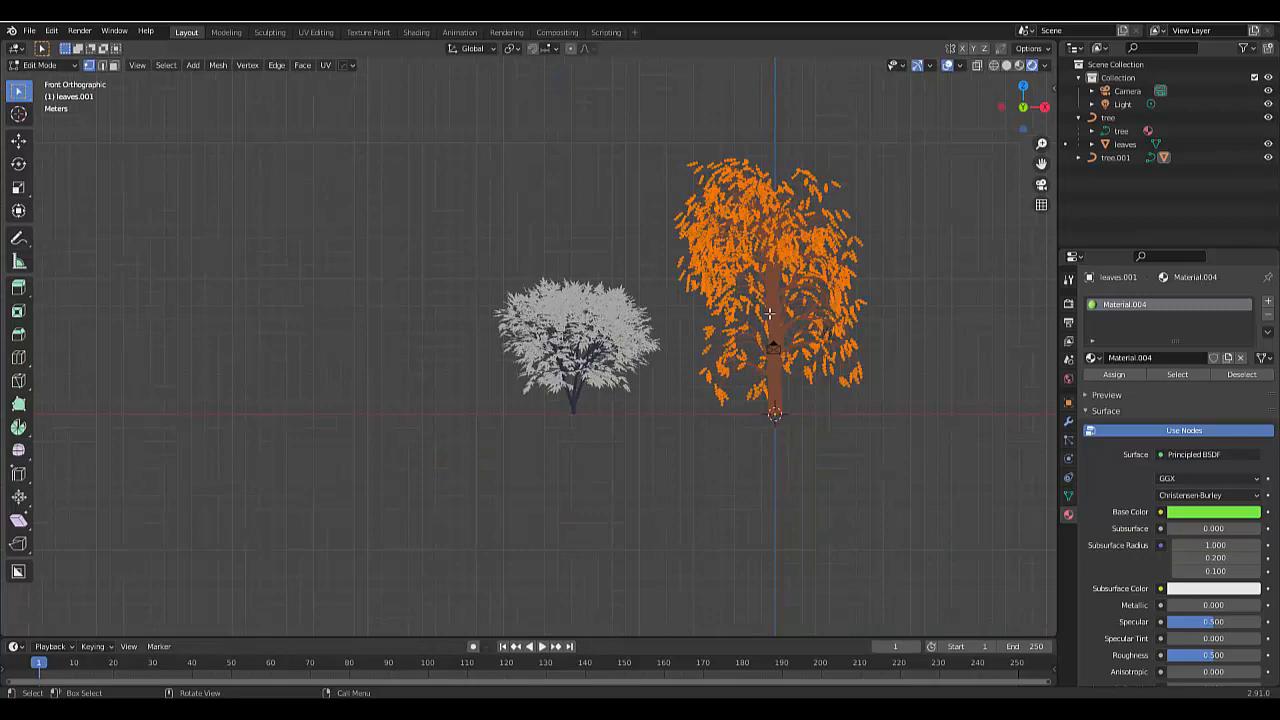